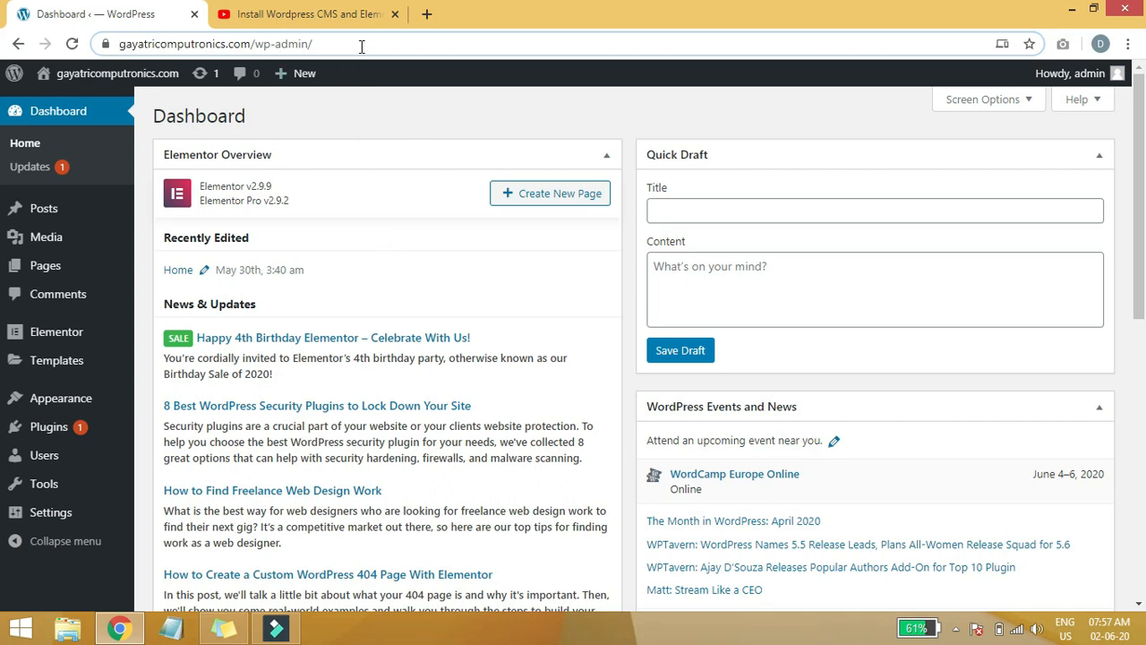
pyautogui.doubleClick(251, 47)
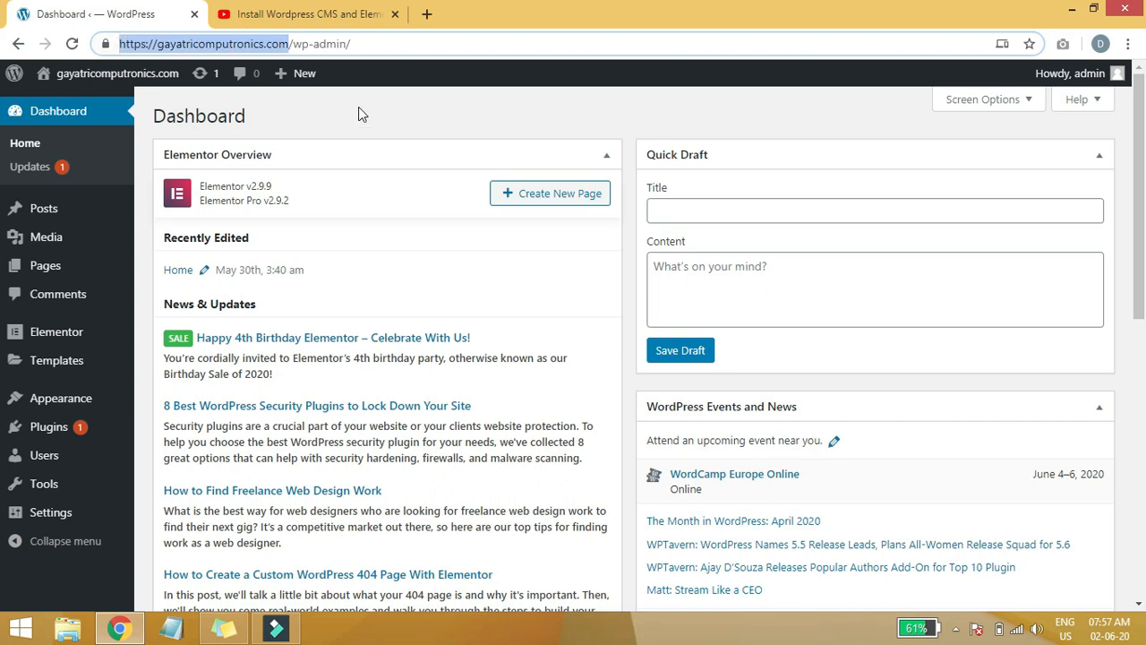
pyautogui.click(391, 45)
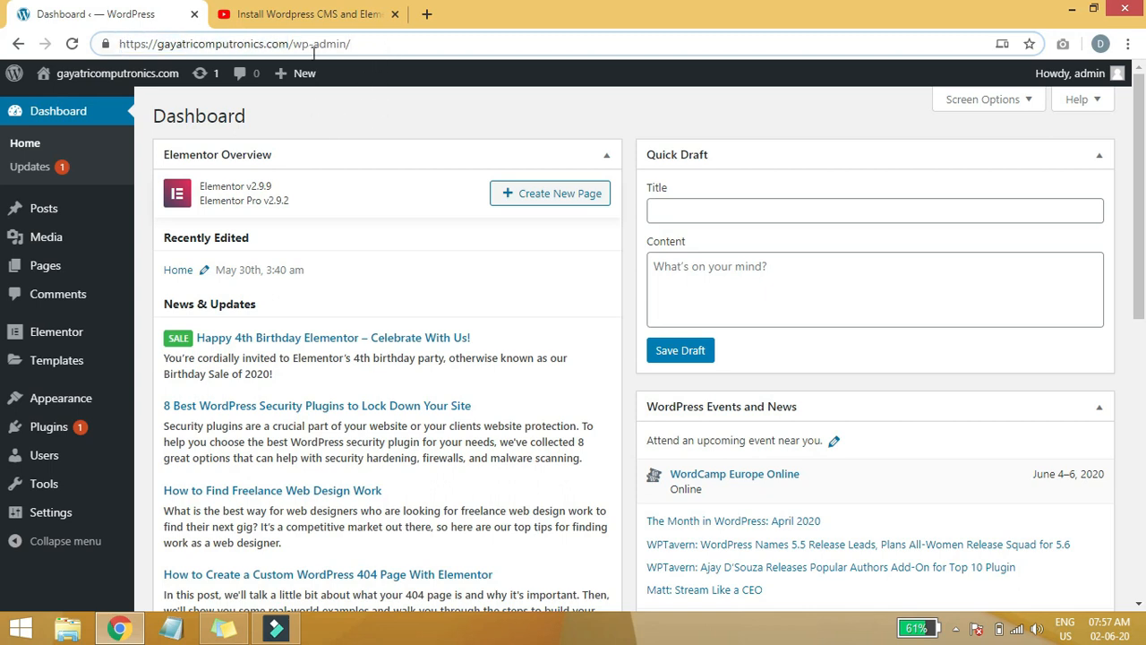
pyautogui.scroll(-5, 4, 268)
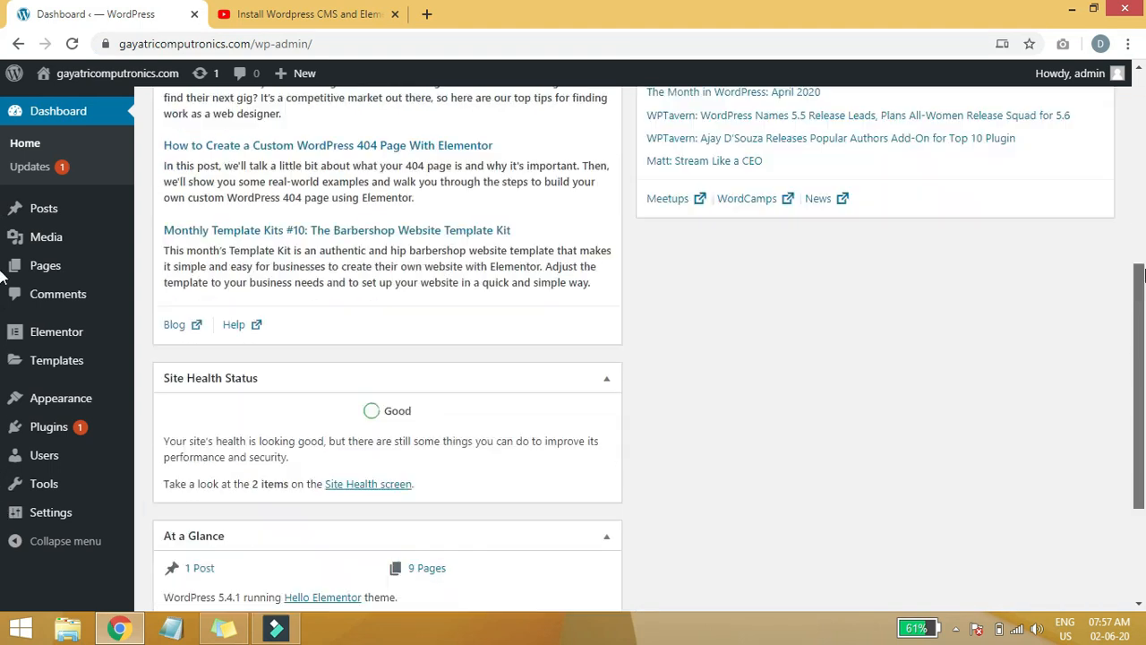
pyautogui.scroll(5, 4, 277)
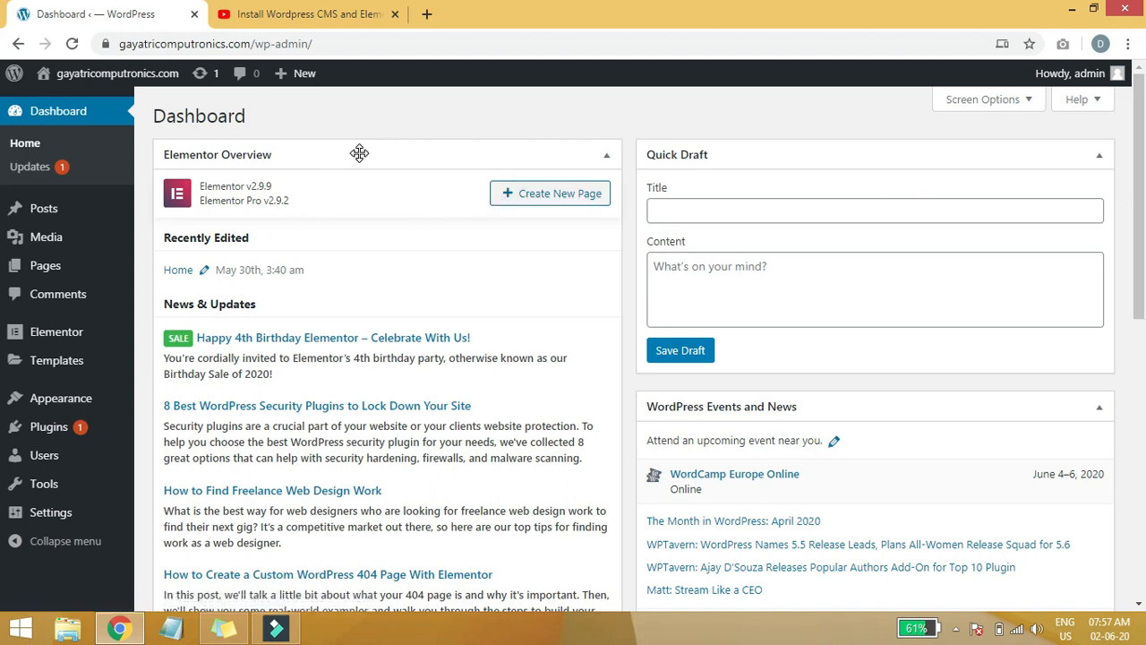
# Open the list of all posts and move the existing 26/11 Mumbai post to the trash.
pyautogui.moveTo(64, 217)
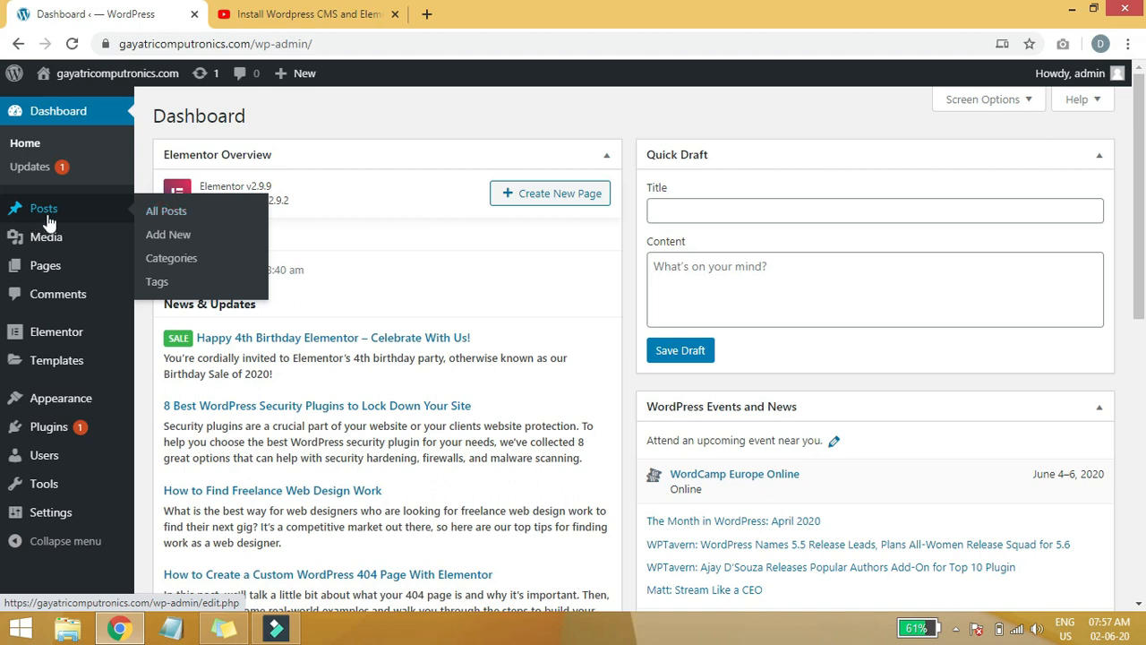
pyautogui.click(177, 220)
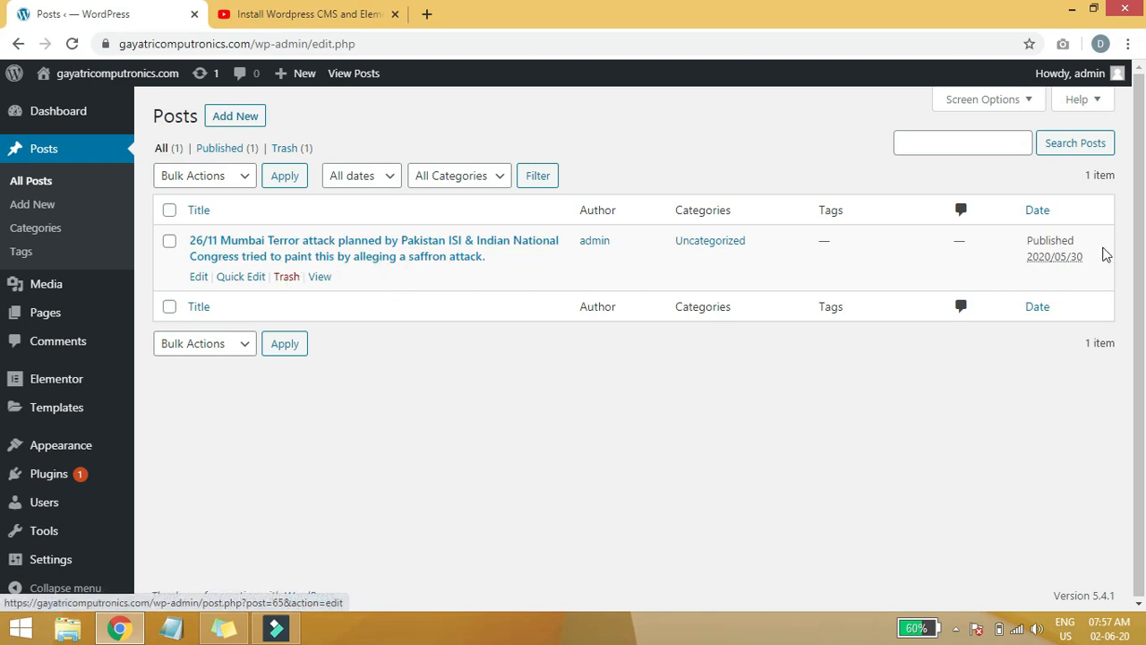
pyautogui.click(170, 211)
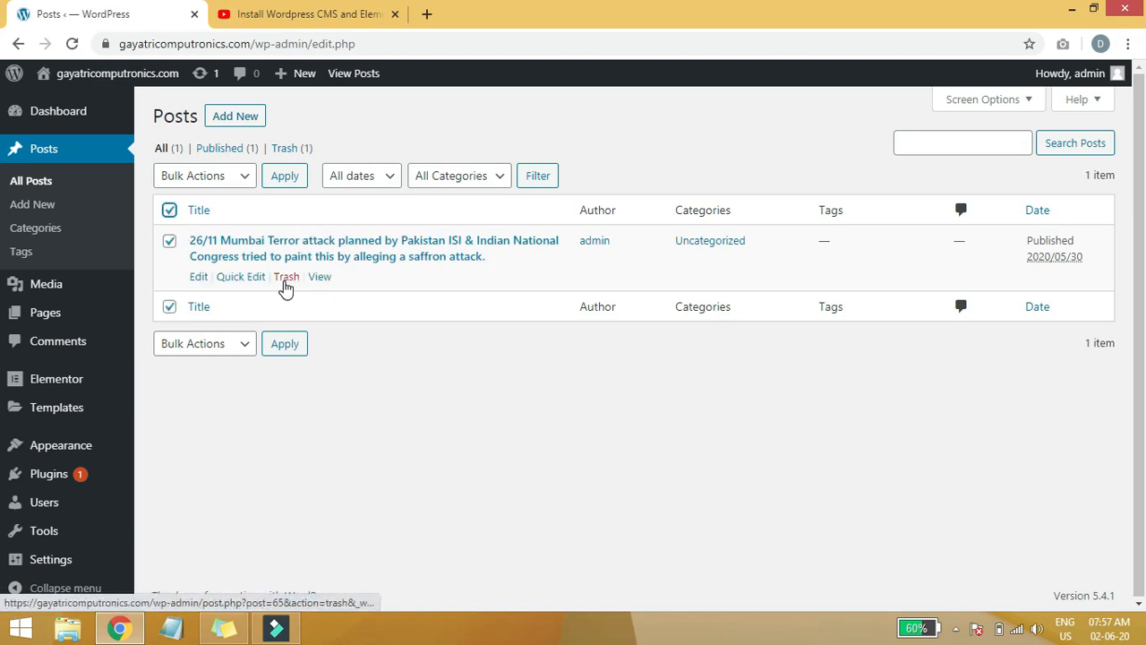
pyautogui.click(286, 277)
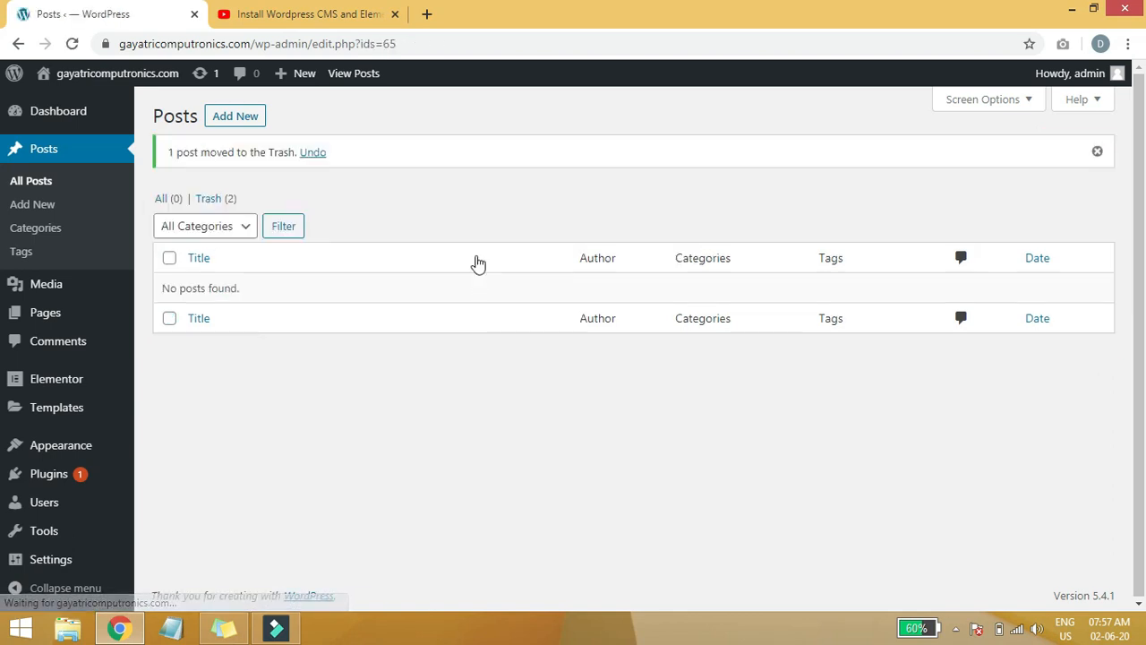
# Permanently delete all posts in the trash with a bulk action.
pyautogui.click(224, 199)
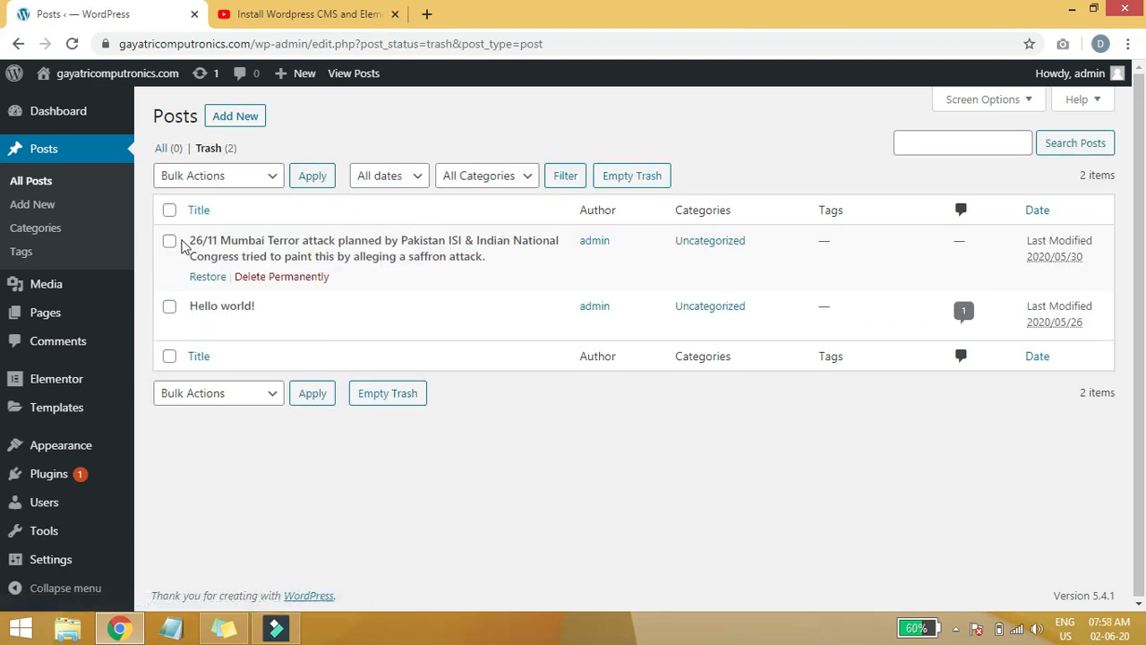
pyautogui.click(169, 211)
pyautogui.click(256, 178)
pyautogui.click(223, 235)
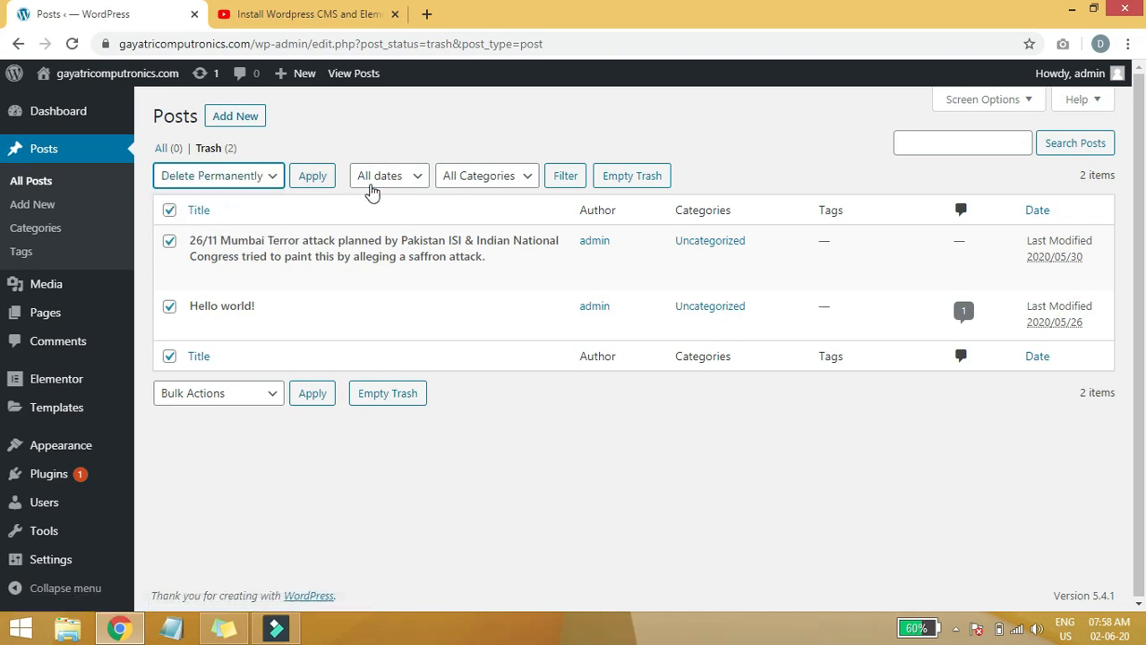
pyautogui.click(314, 177)
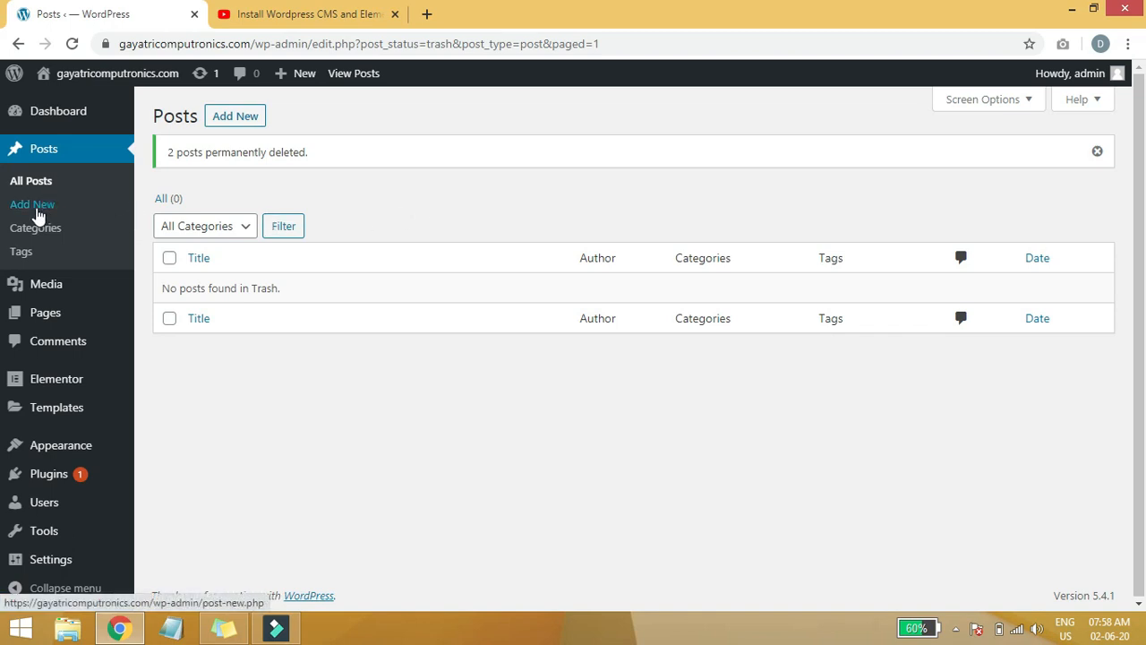
# Create a new post and give it the title "Test Blog".
pyautogui.click(43, 213)
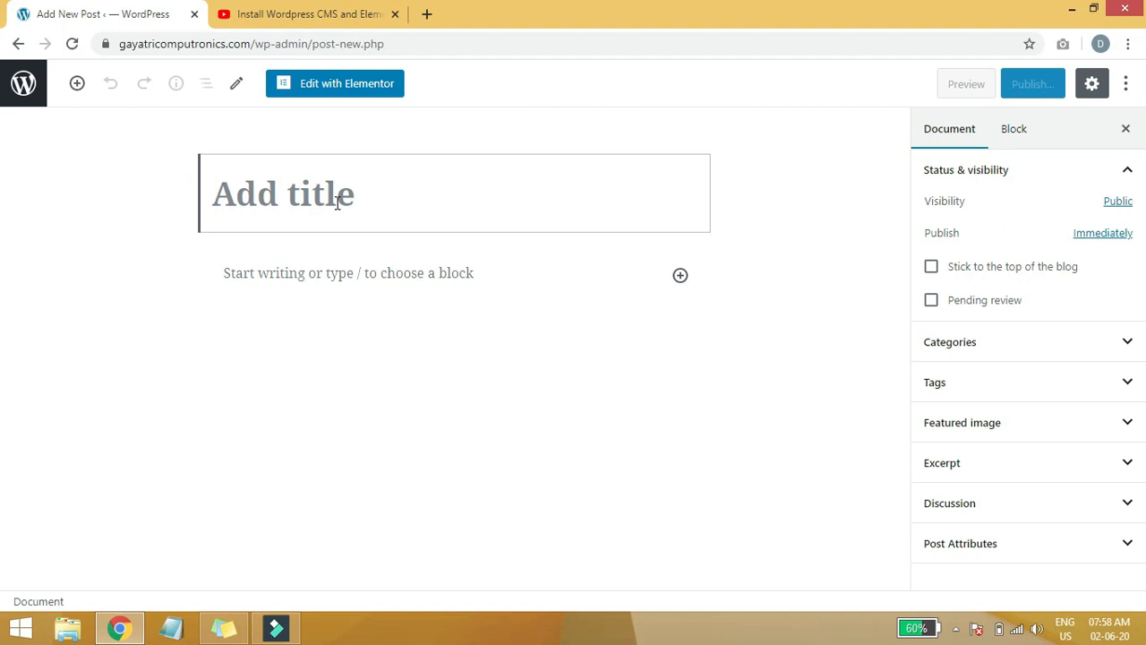
pyautogui.write('Test')
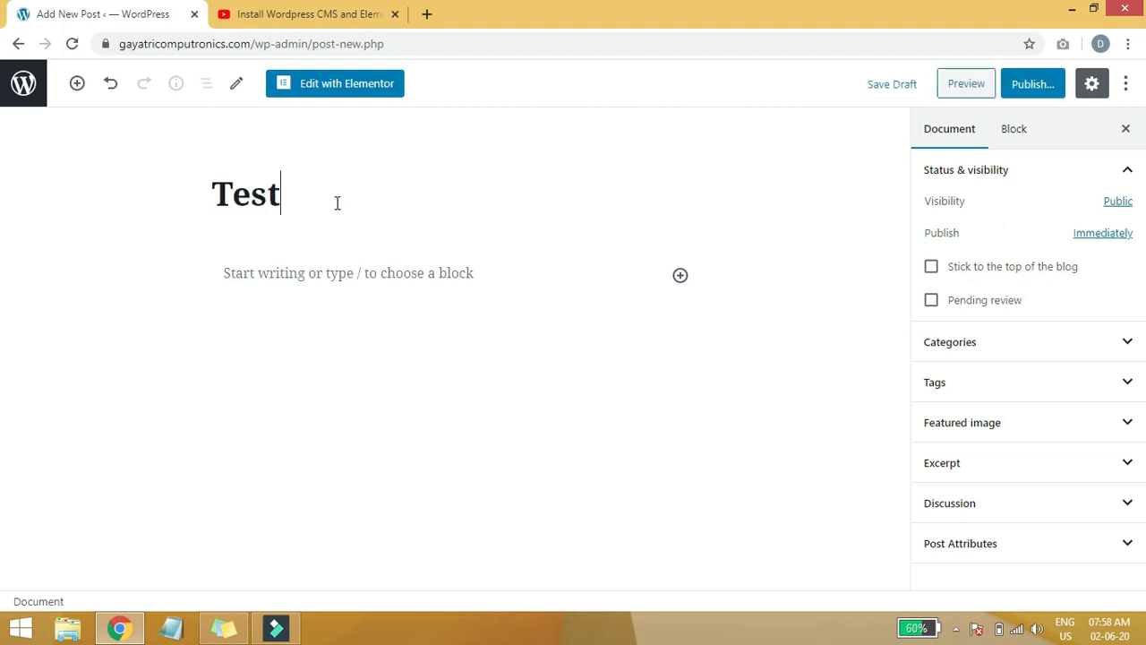
pyautogui.write(' Blog')
pyautogui.moveTo(409, 207); pyautogui.dragTo(177, 202)
pyautogui.click(423, 198)
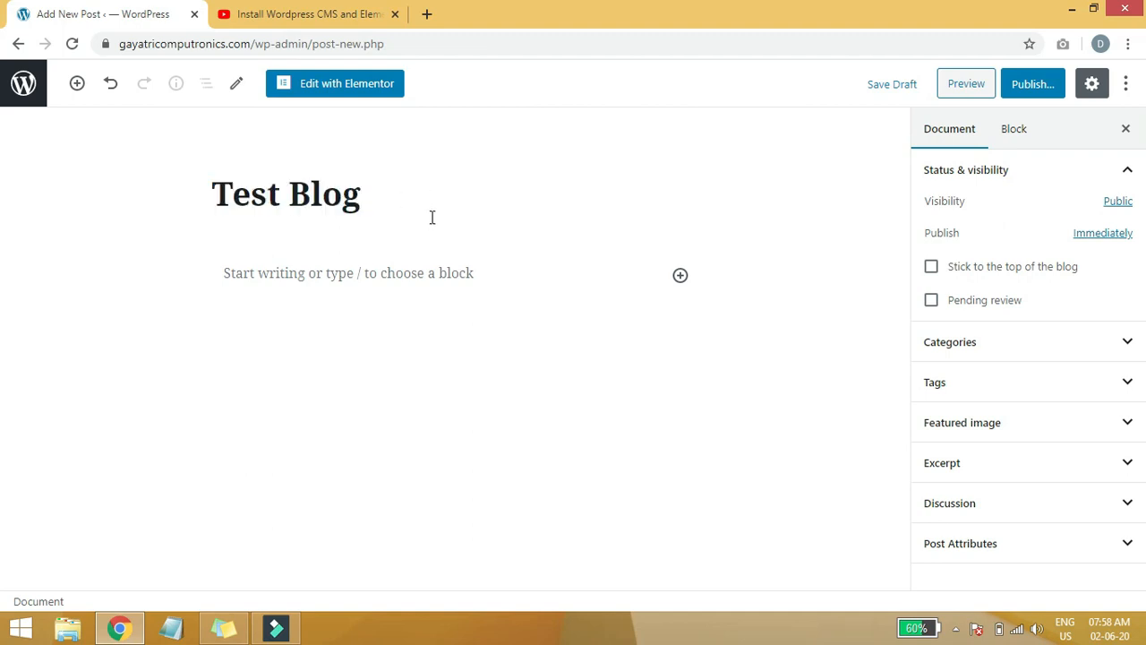
# Add a paragraph reading "Hello, This is a test blog and we are learning that how we can add blog from Wordpress Admin Panel or Back Office.".
pyautogui.click(680, 279)
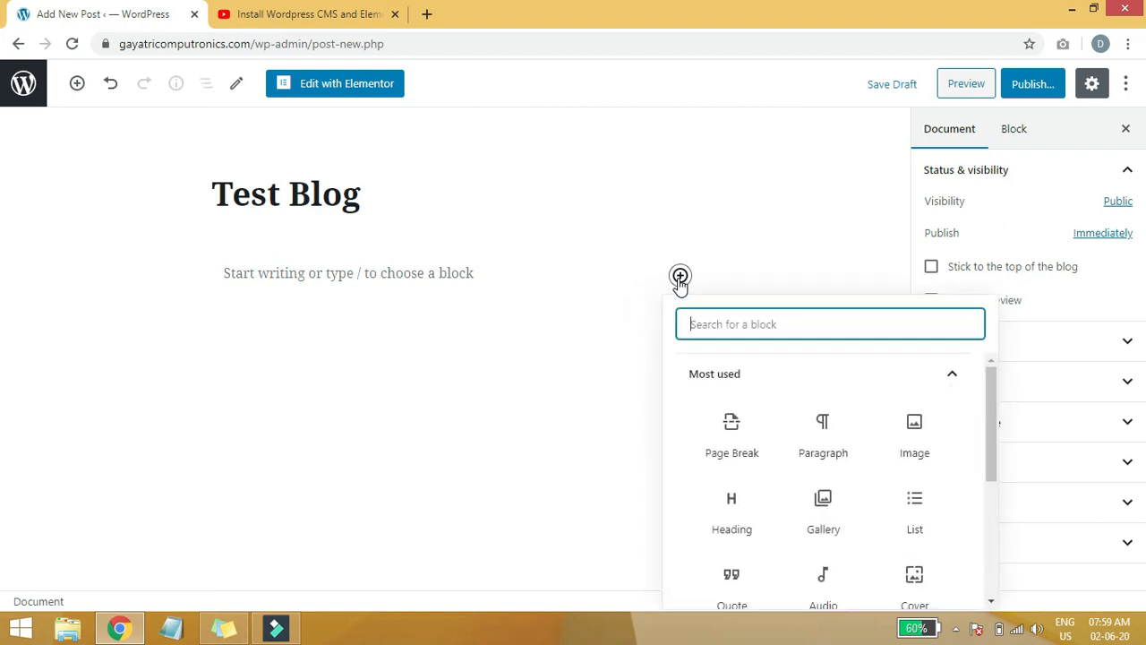
pyautogui.click(831, 448)
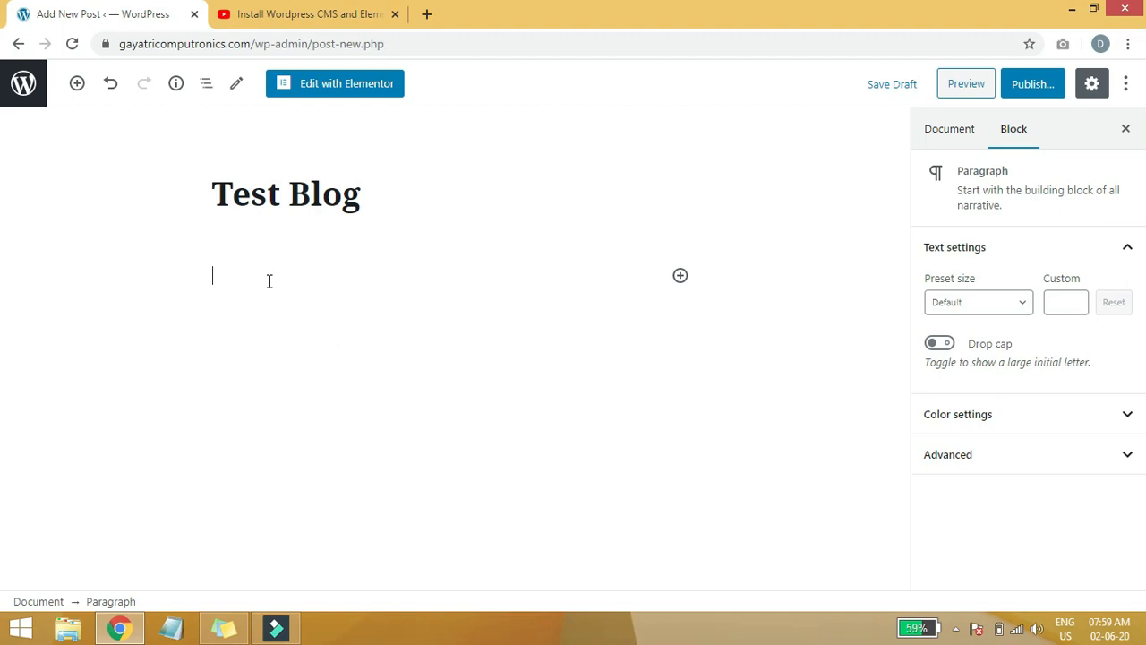
pyautogui.write('T')
pyautogui.press('BackSpace')
pyautogui.write('Hello, This is a test bl')
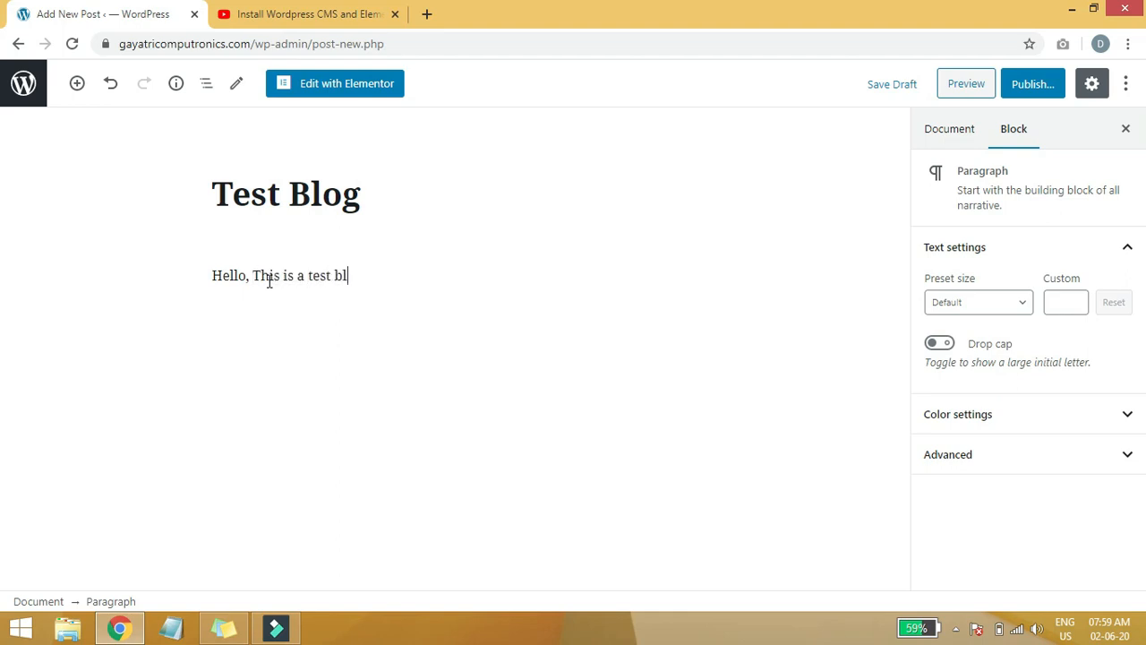
pyautogui.write('og and we are learning that')
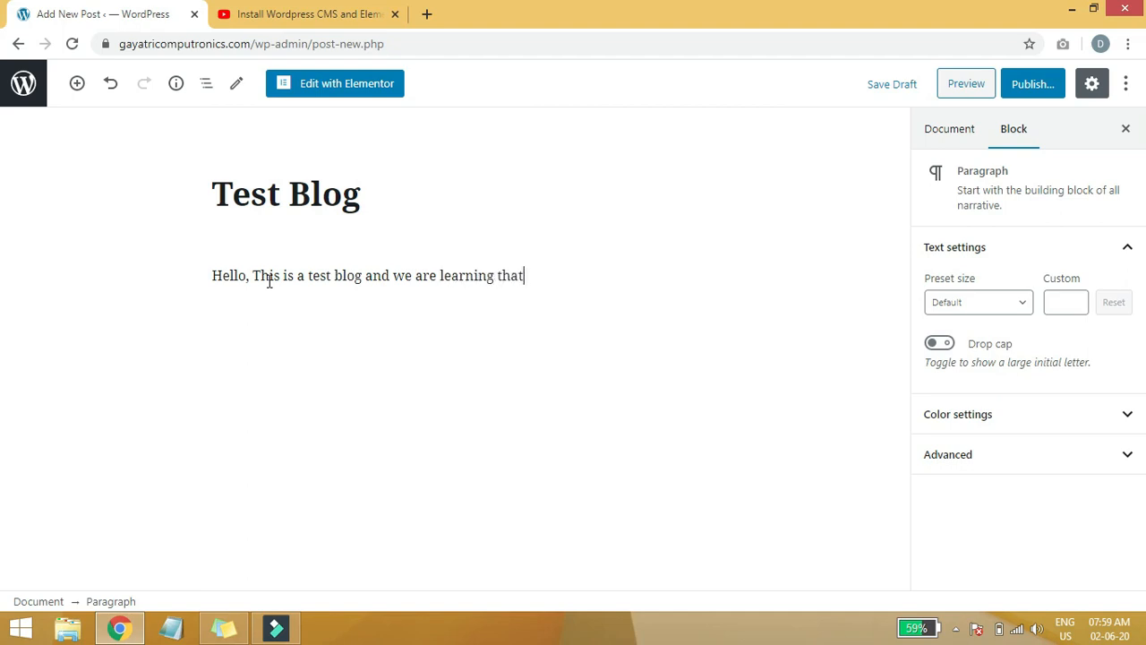
pyautogui.write(' how we can add blog from Wp')
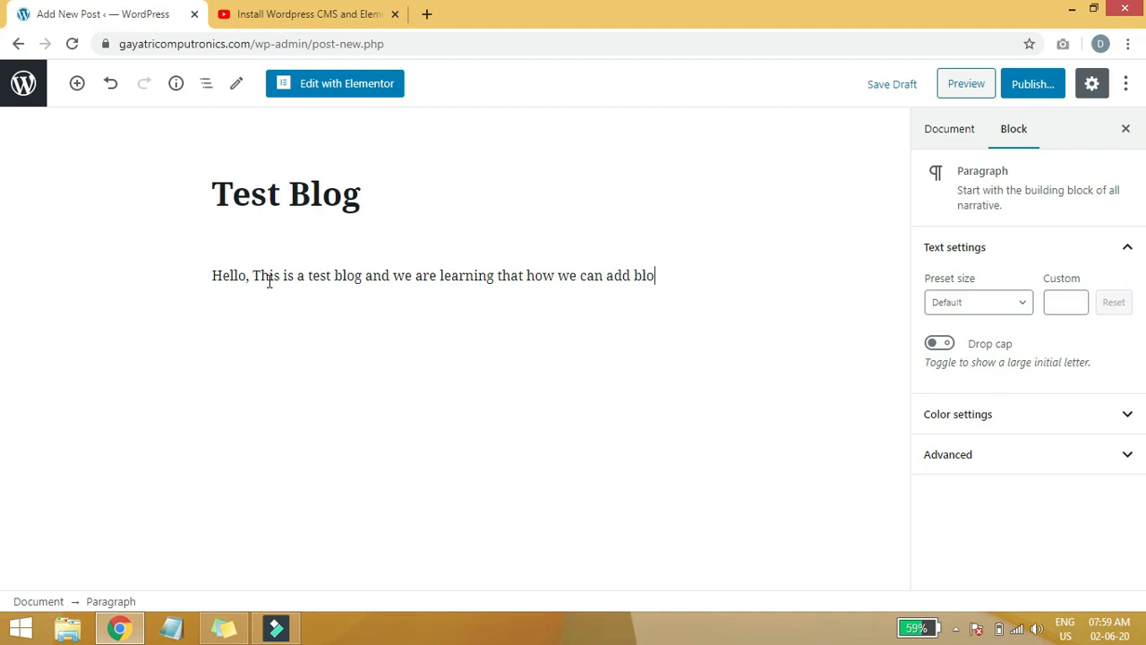
pyautogui.press('BackSpace')
pyautogui.write('ordpress A')
pyautogui.write('mdin')
pyautogui.press('BackSpace')
pyautogui.press('BackSpace')
pyautogui.press('BackSpace')
pyautogui.press('BackSpace')
pyautogui.write('dmin Panel')
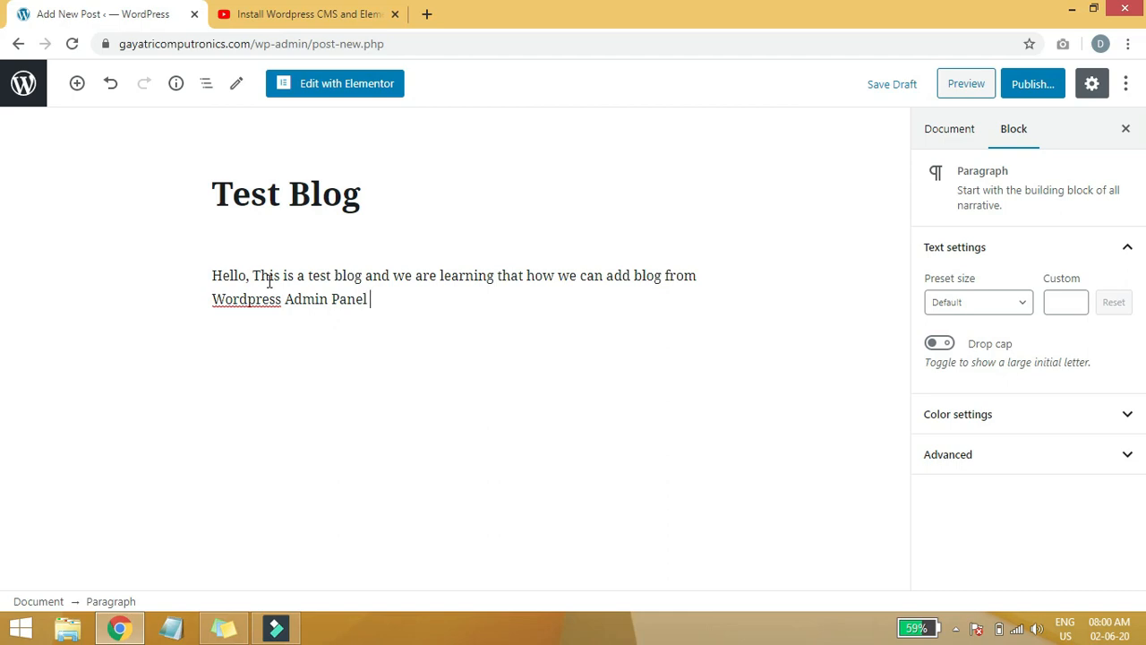
pyautogui.write('or Back Office.')
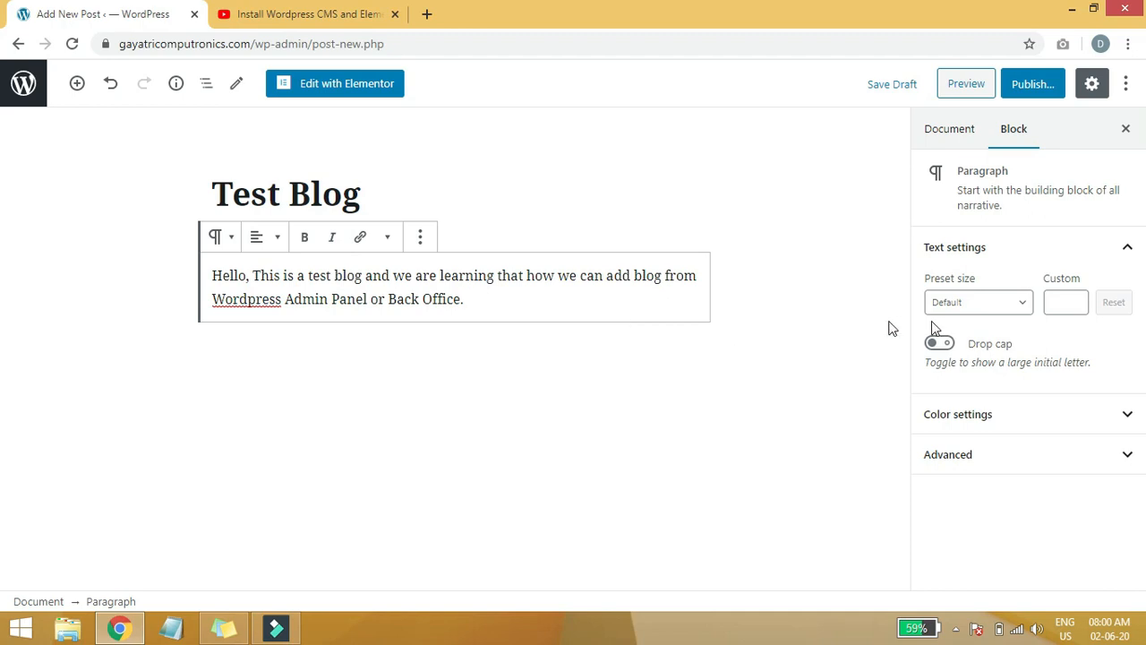
# Publish the Test Blog post and view the live post in a new browser tab.
pyautogui.click(1035, 93)
pyautogui.click(1032, 89)
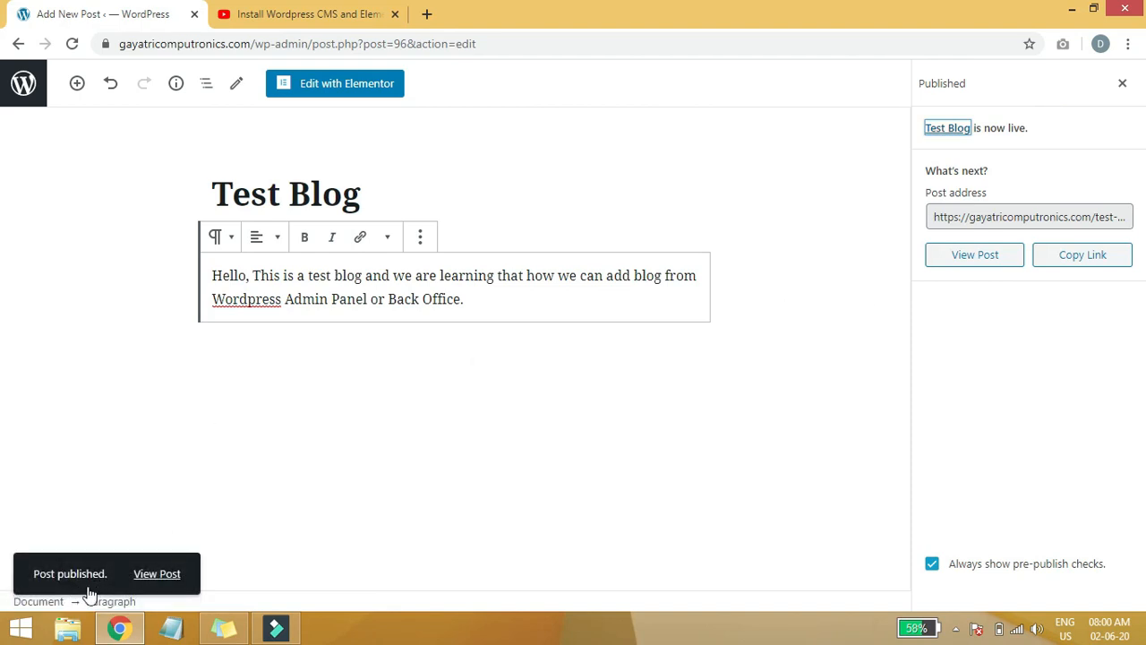
pyautogui.rightClick(154, 584)
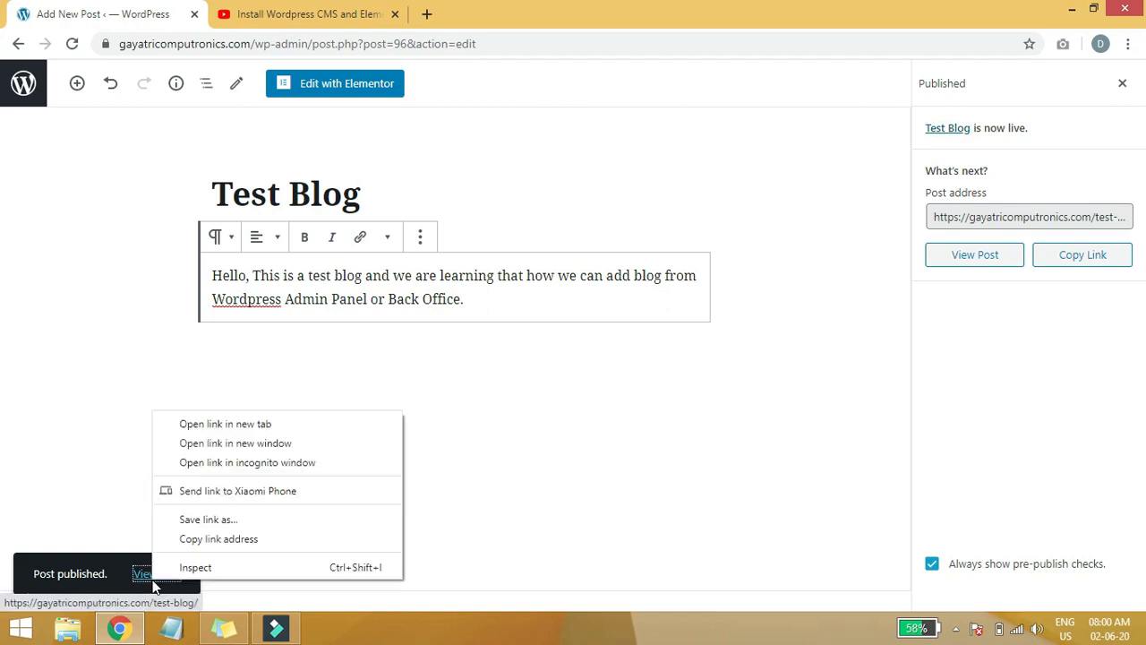
pyautogui.click(230, 428)
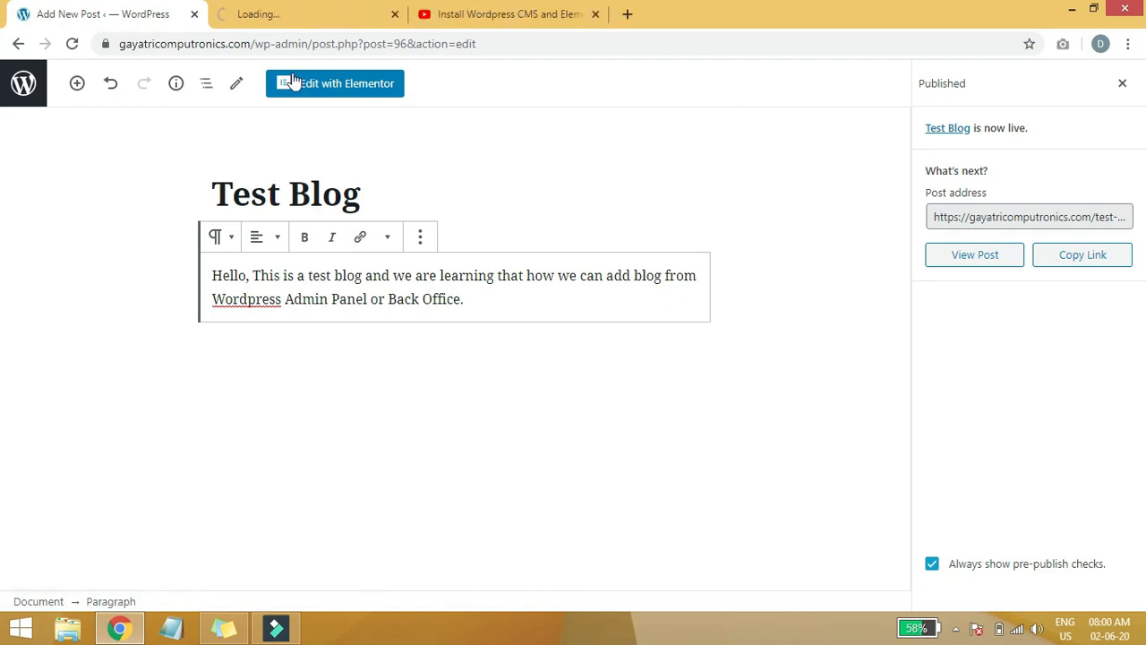
pyautogui.click(314, 14)
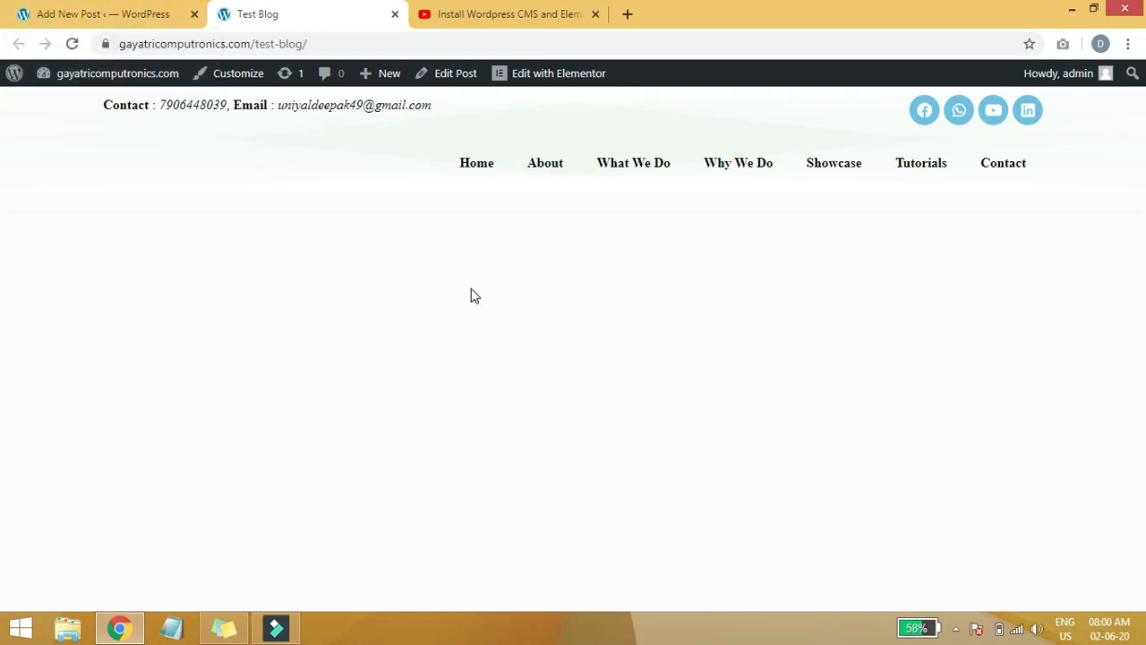
# Return to the WordPress admin, leave the post editor and open the Reading settings.
pyautogui.click(144, 17)
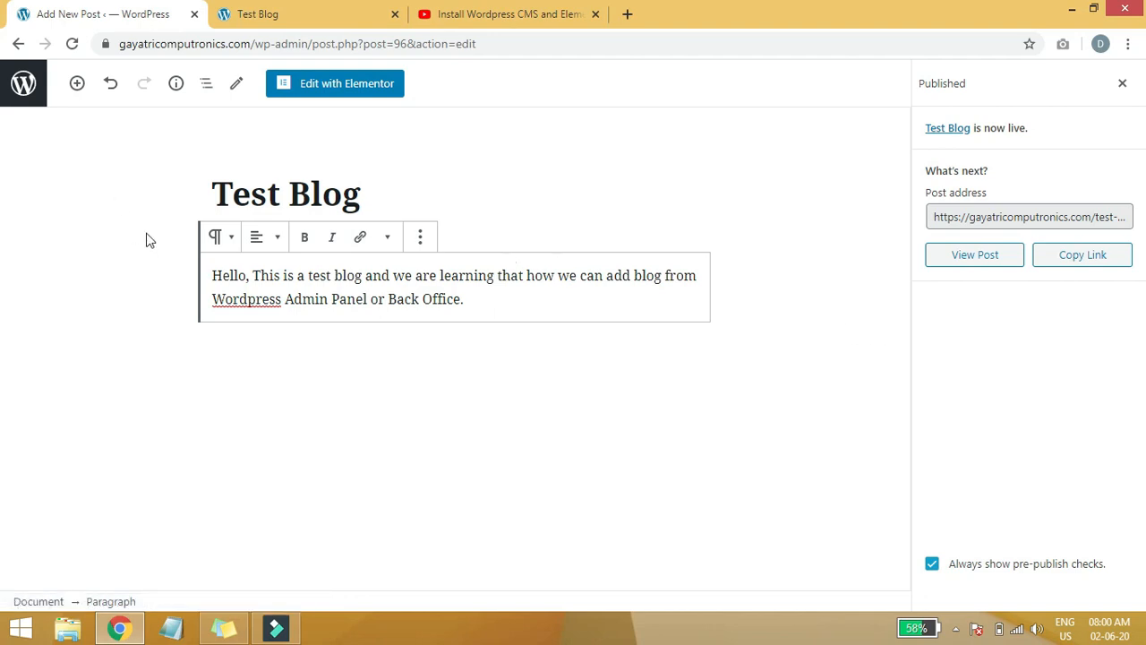
pyautogui.click(24, 84)
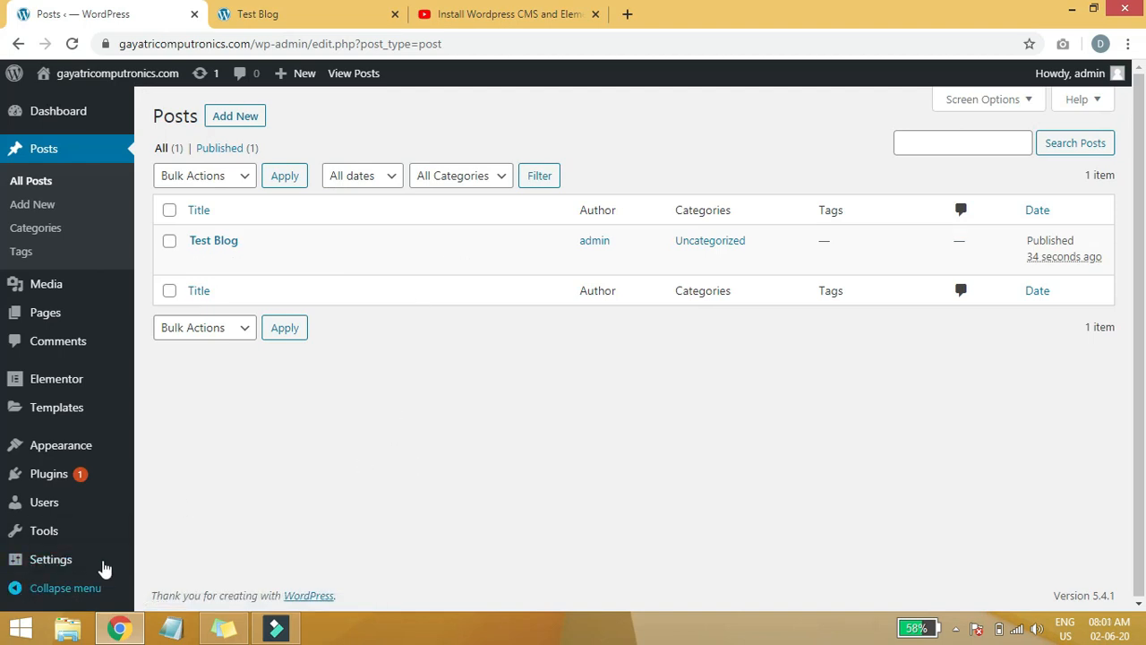
pyautogui.moveTo(54, 559)
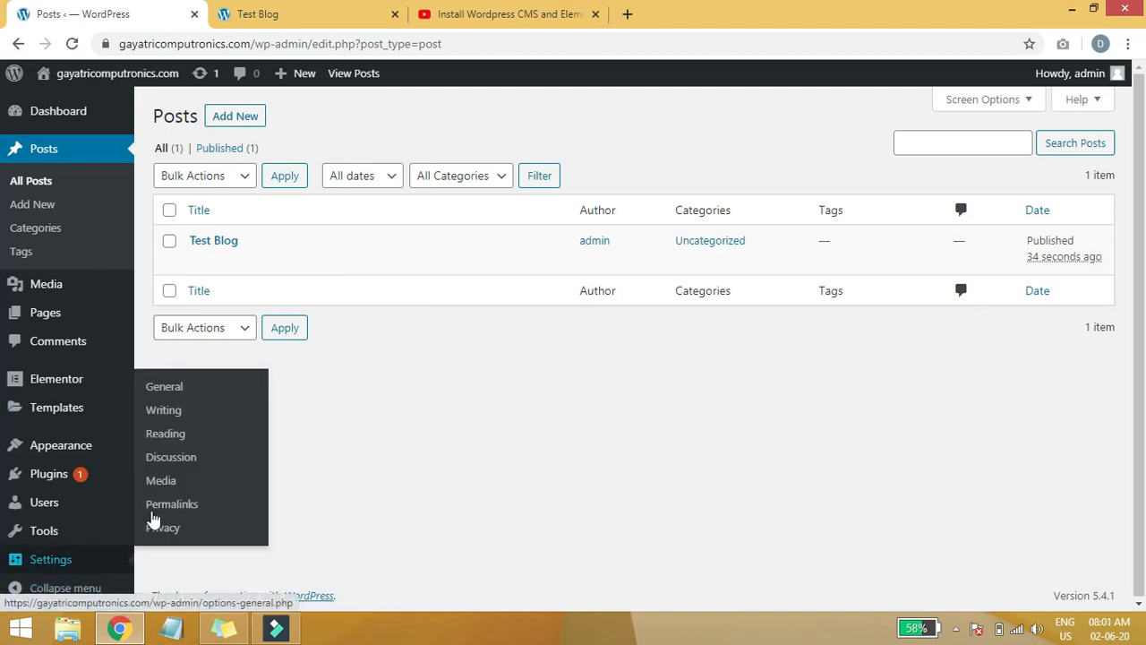
pyautogui.click(160, 435)
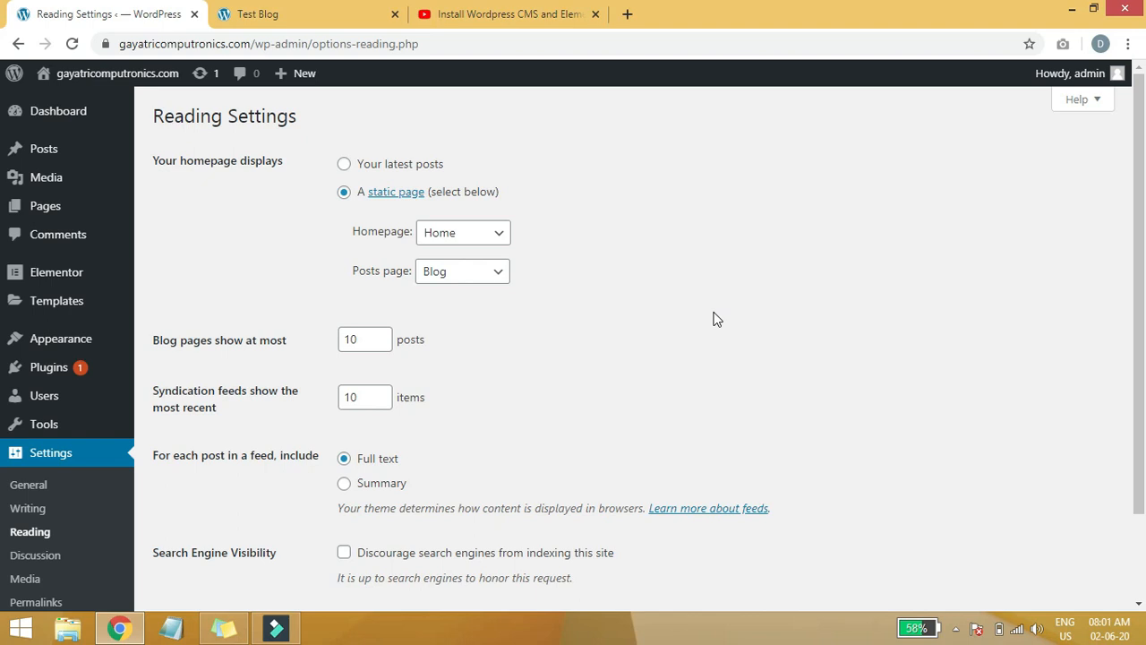
# In the Test Blog tab, remove the test-blog path from the address and load the site's home page.
pyautogui.click(245, 20)
pyautogui.moveTo(303, 44); pyautogui.dragTo(376, 46)
pyautogui.click(376, 47)
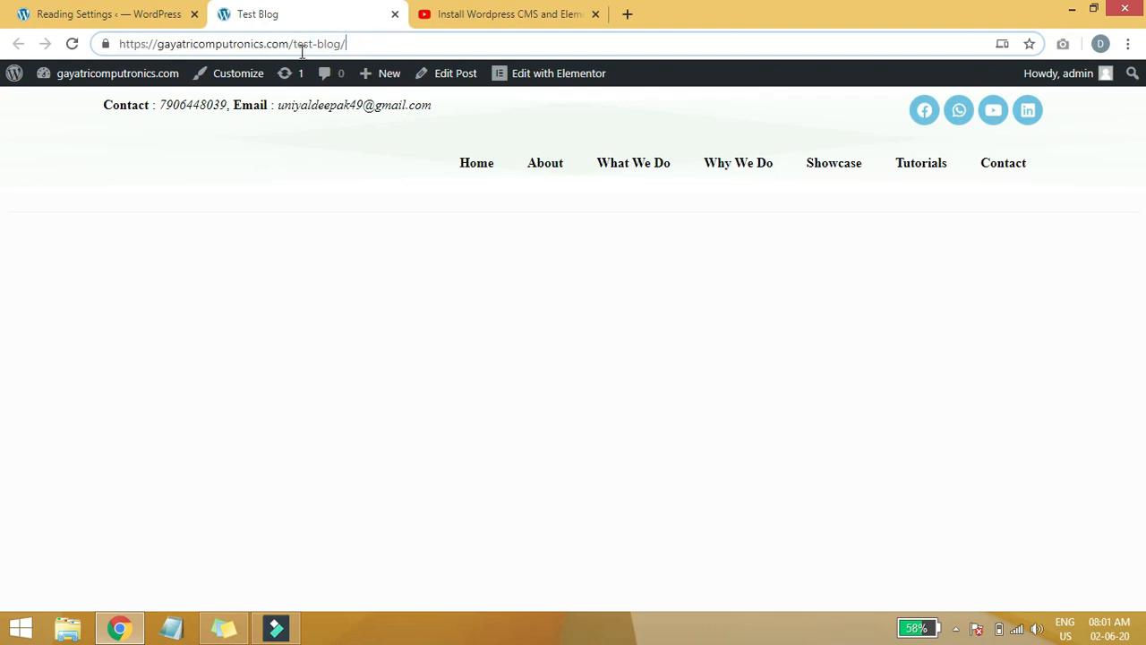
pyautogui.hotkey('shift', 'End')
pyautogui.press('BackSpace')
pyautogui.press('Return')
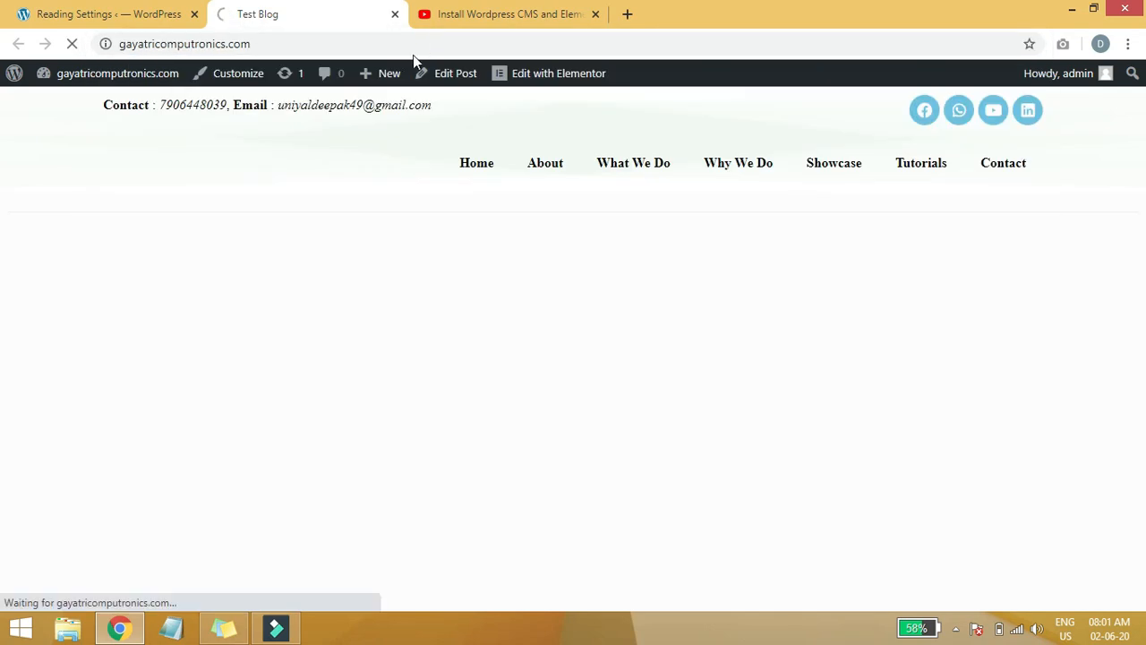
# Set the homepage to display "Your latest posts" in the Reading settings and save the changes.
pyautogui.click(179, 14)
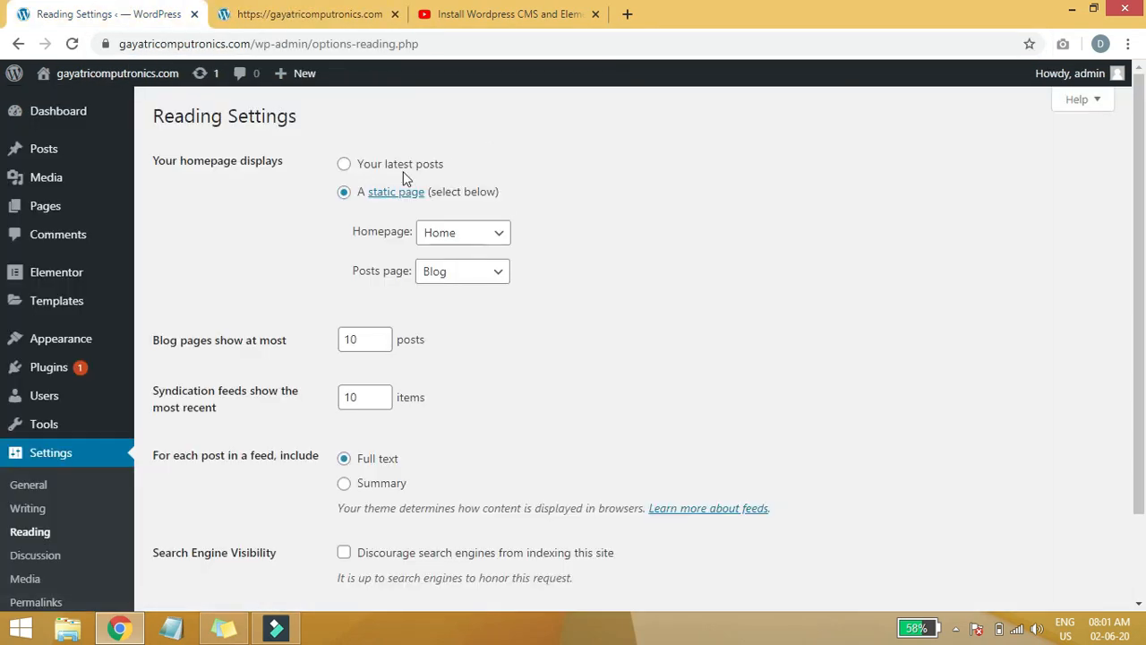
pyautogui.click(345, 165)
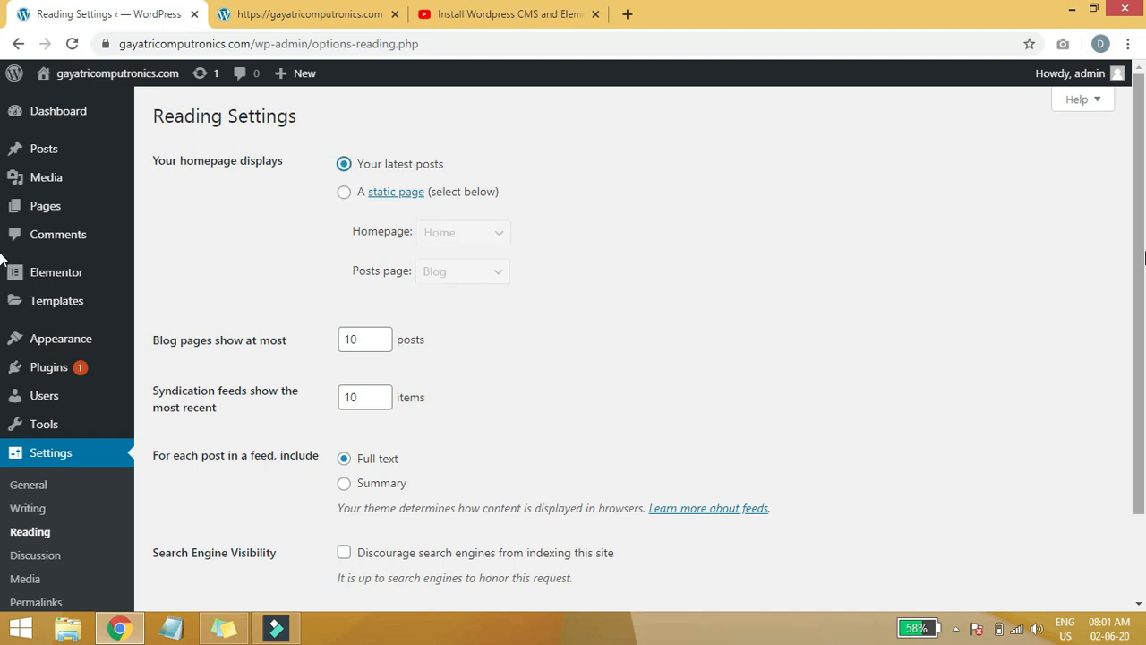
pyautogui.scroll(-2, 1075, 358)
pyautogui.click(202, 526)
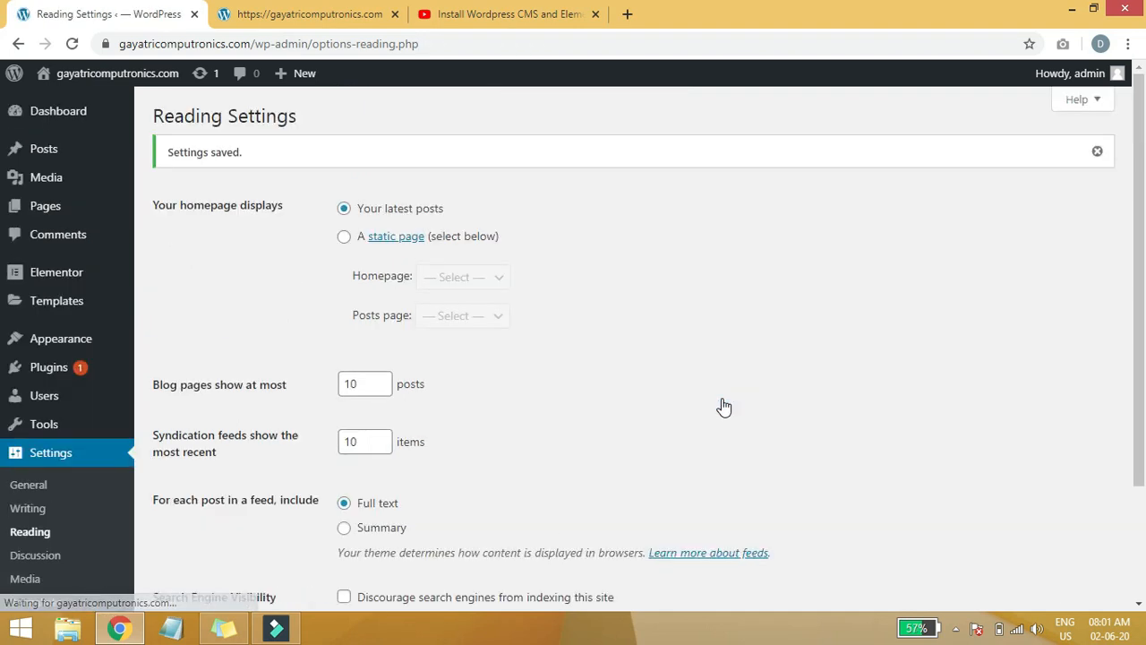
# Reload the site's home page in its browser tab to check the latest posts display.
pyautogui.click(277, 14)
pyautogui.click(302, 43)
pyautogui.press('Return')
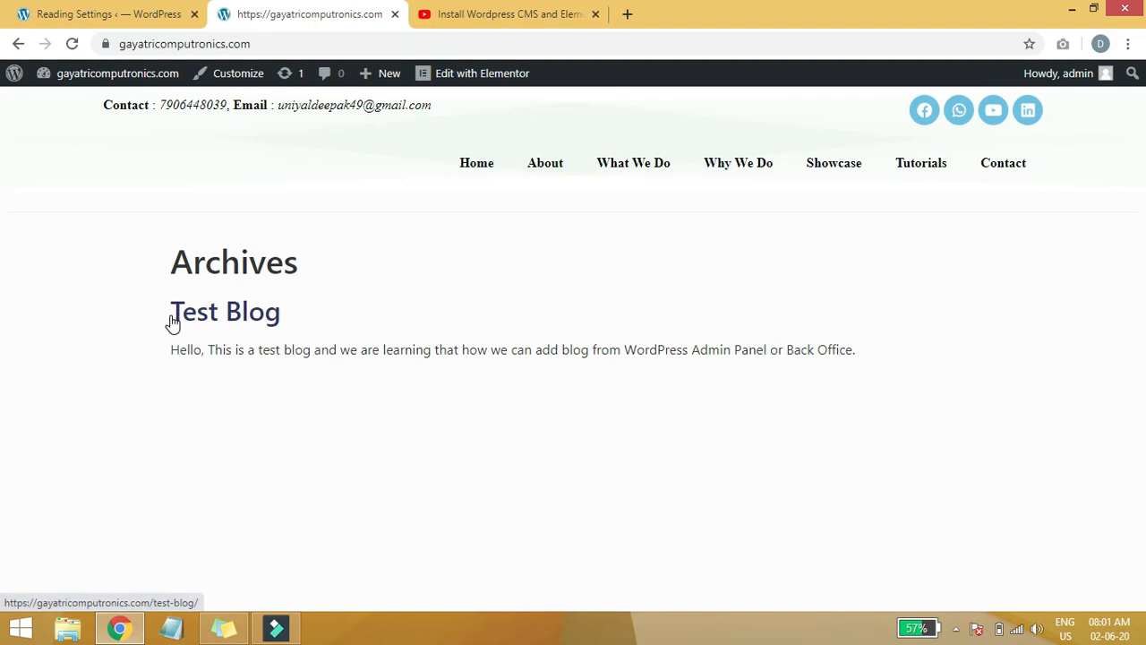
# Highlight the Test Blog title and its excerpt on the site's home page to examine the post listing.
pyautogui.moveTo(167, 325); pyautogui.dragTo(356, 327)
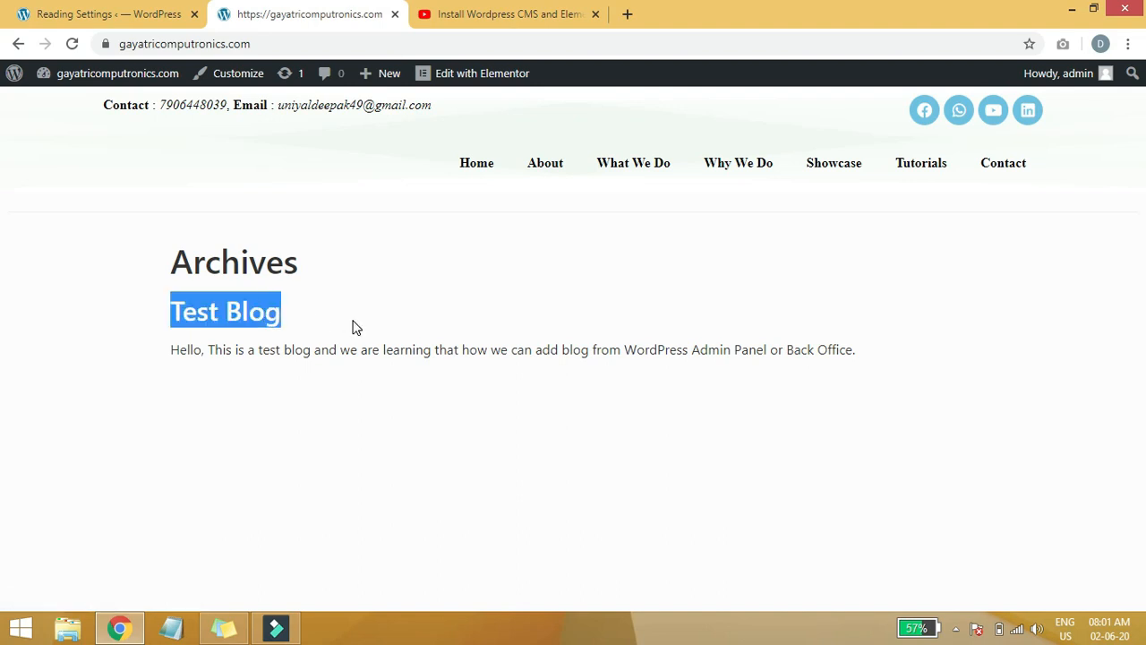
pyautogui.click(273, 346)
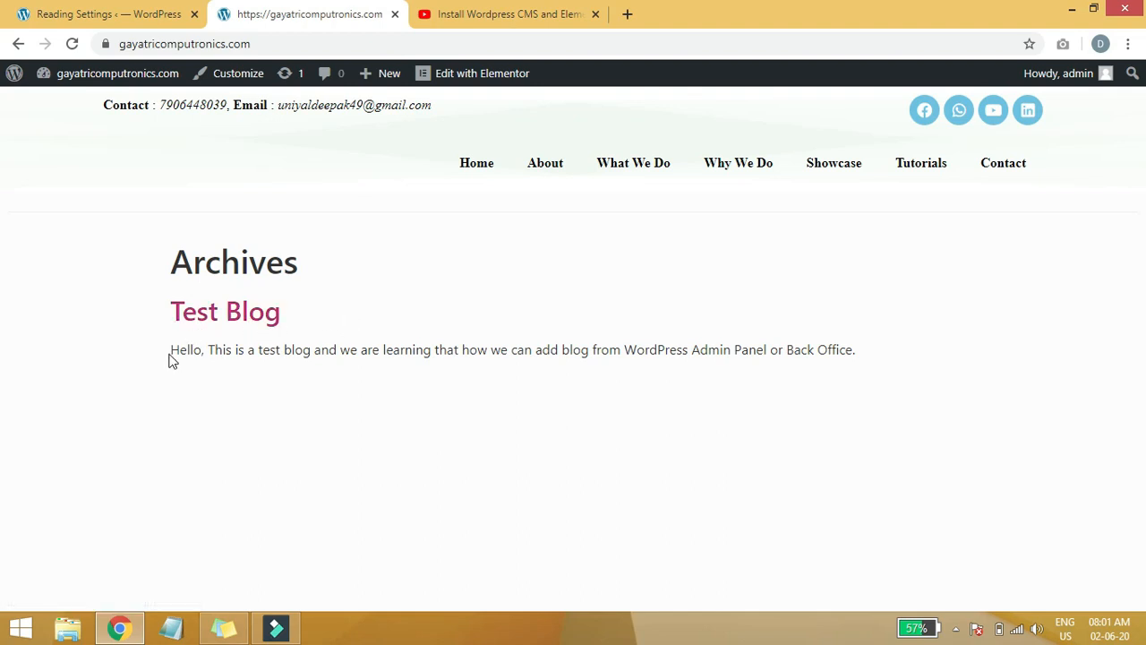
pyautogui.moveTo(170, 358); pyautogui.dragTo(878, 360)
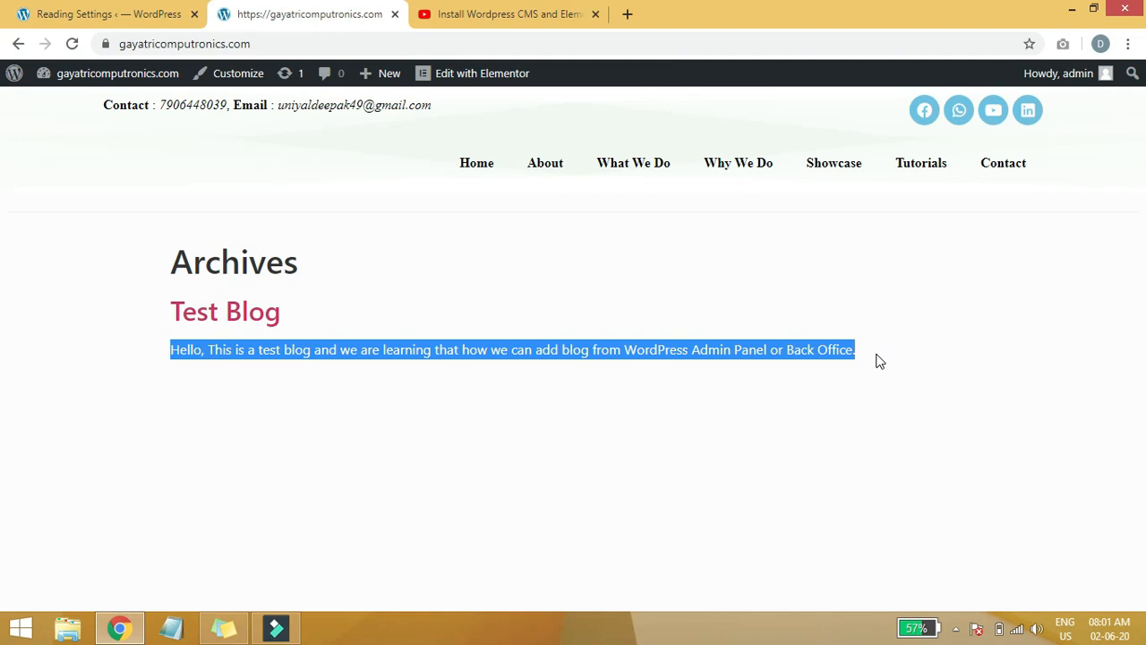
pyautogui.click(880, 360)
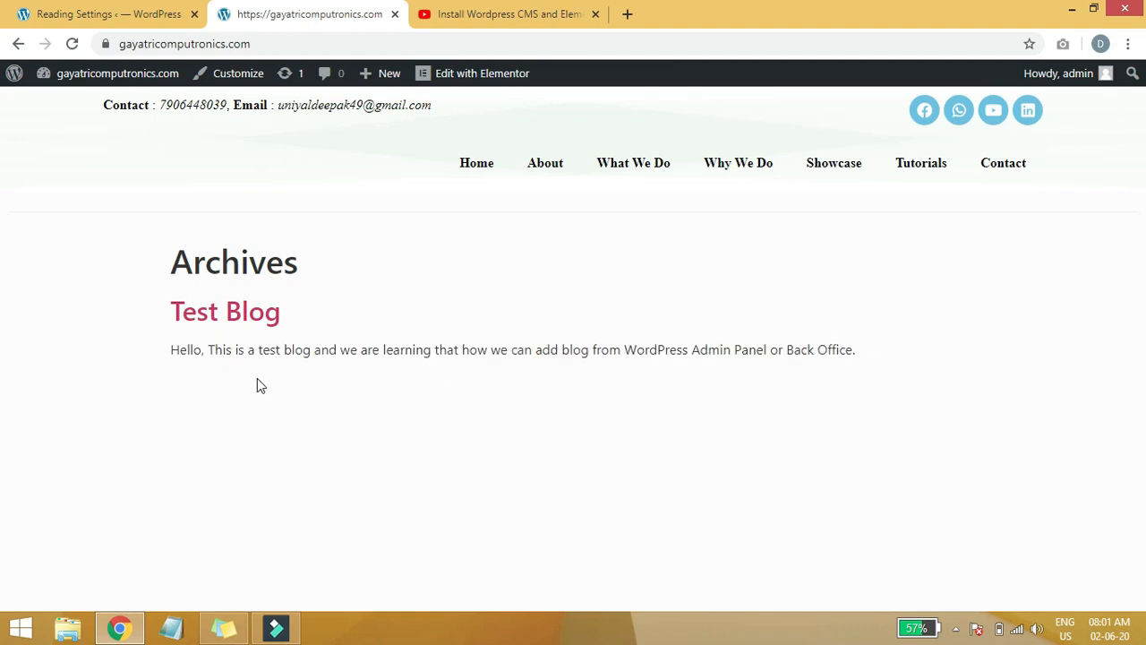
# Return to the WordPress admin and open the list of all posts.
pyautogui.click(107, 14)
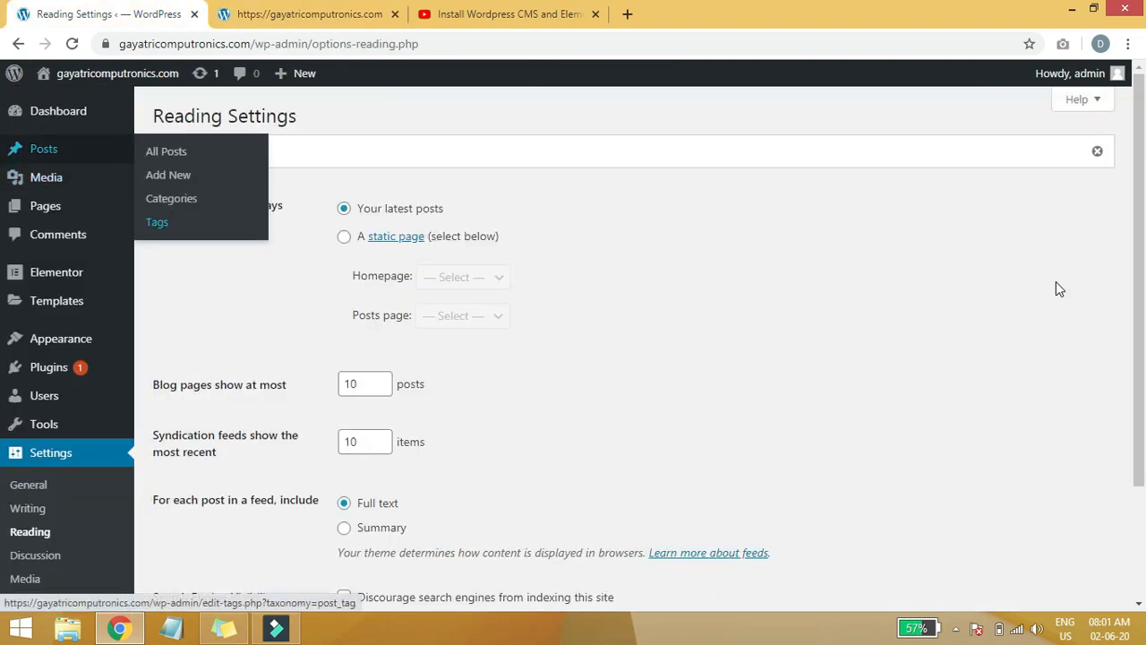
pyautogui.moveTo(76, 161)
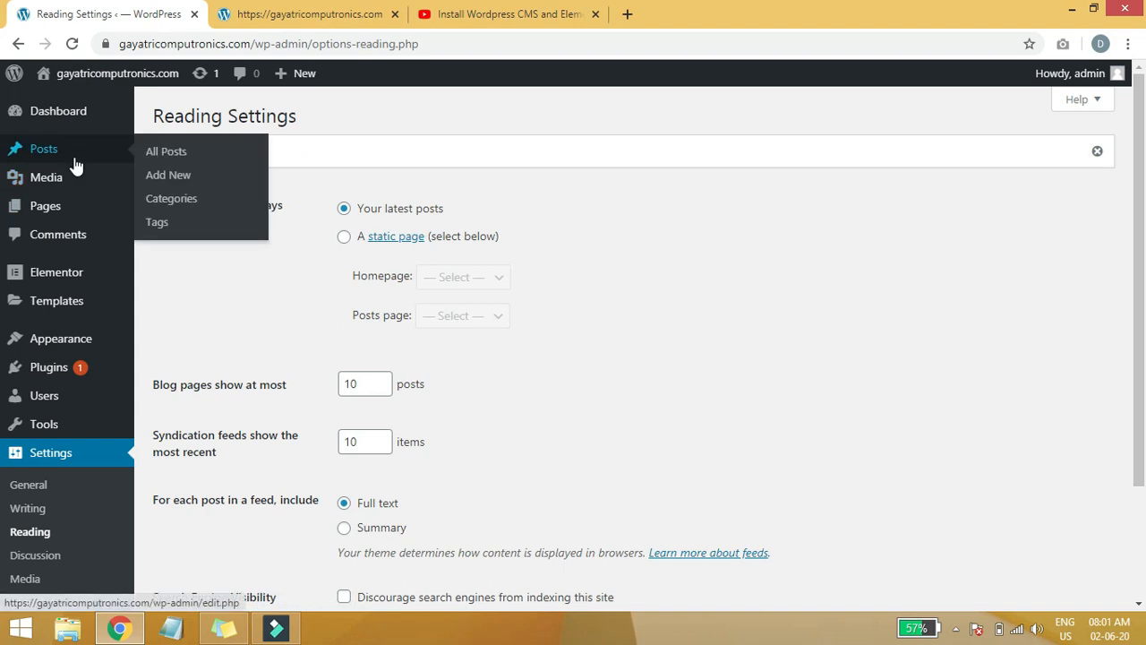
pyautogui.click(167, 157)
pyautogui.moveTo(199, 248)
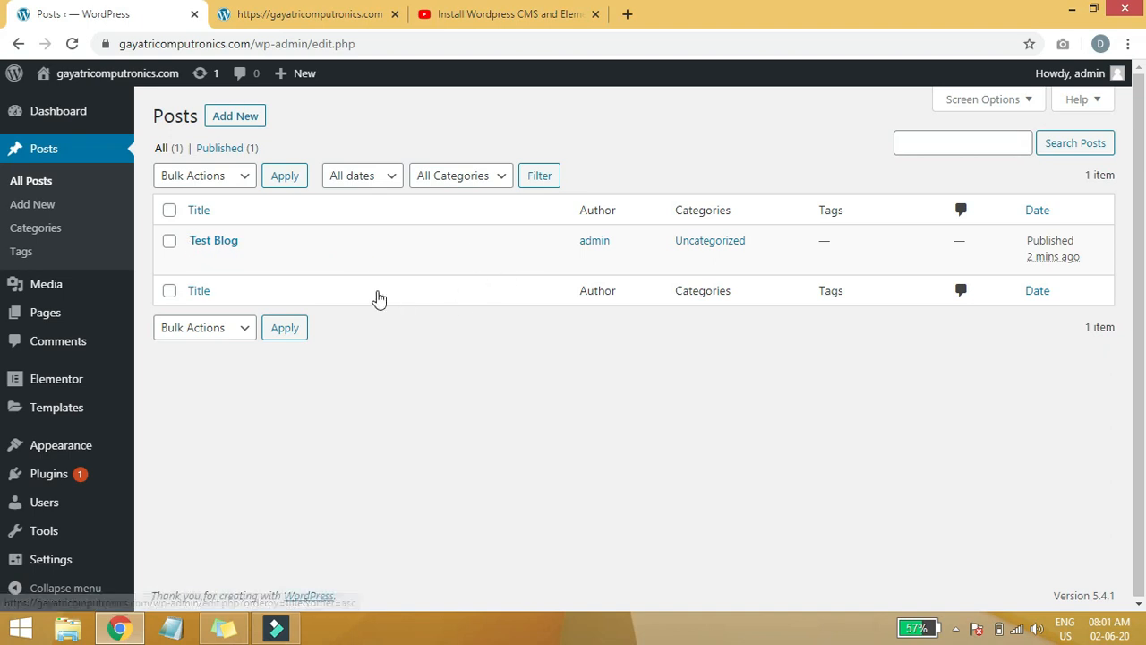
pyautogui.moveTo(248, 248)
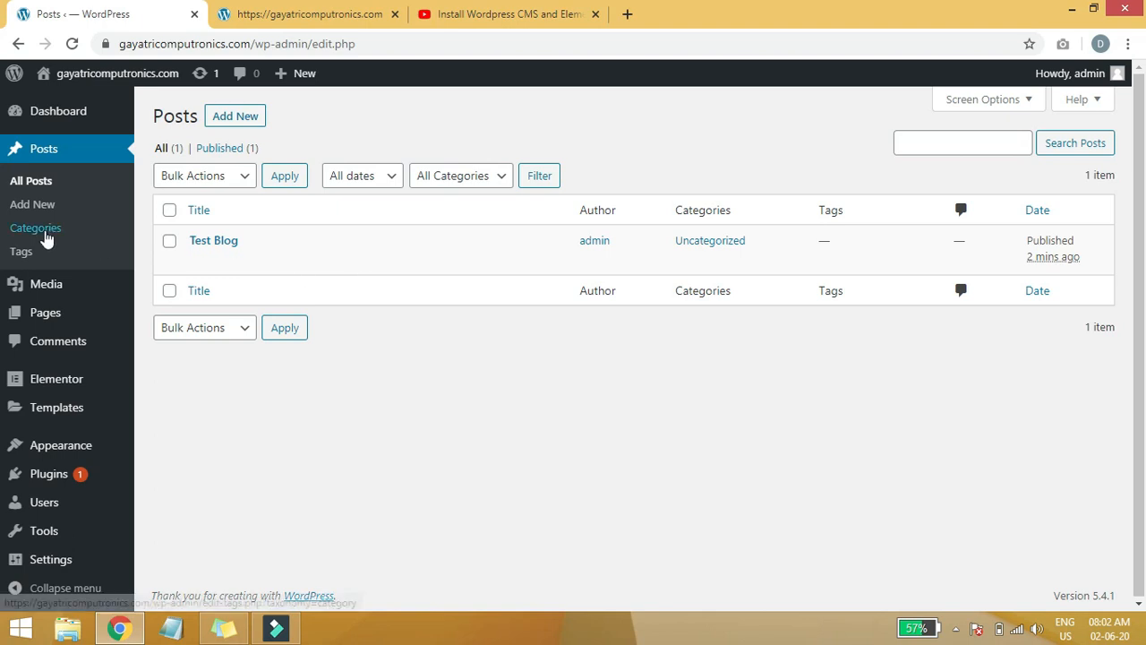
# Open the post categories and add a new category named "Wordpress" with no parent.
pyautogui.click(36, 228)
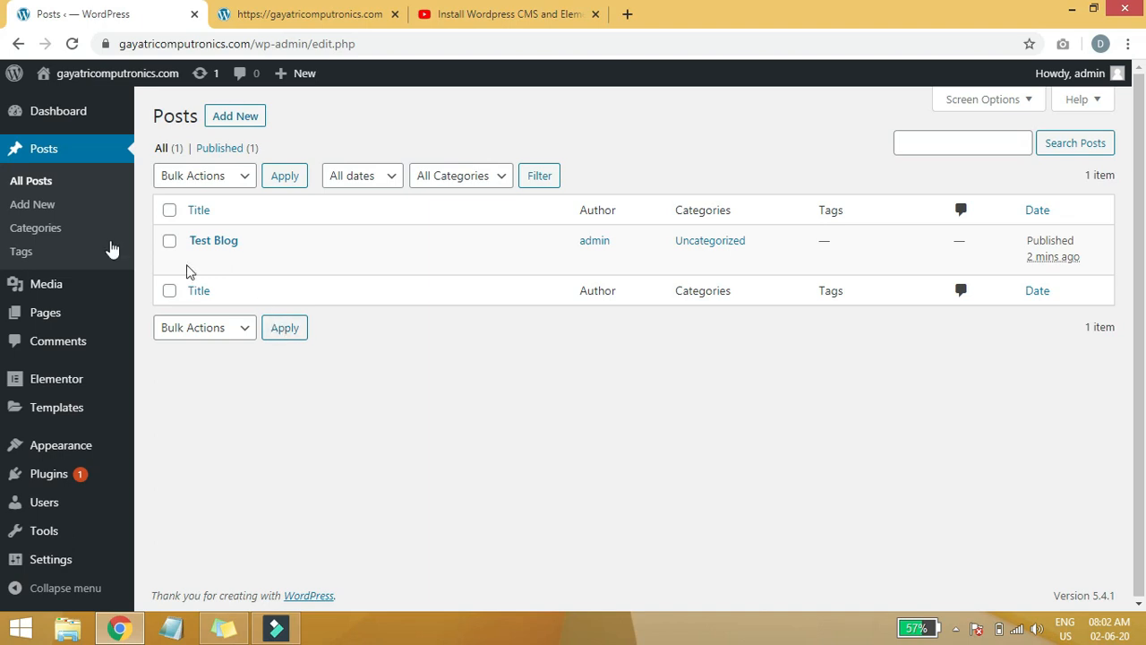
pyautogui.click(63, 240)
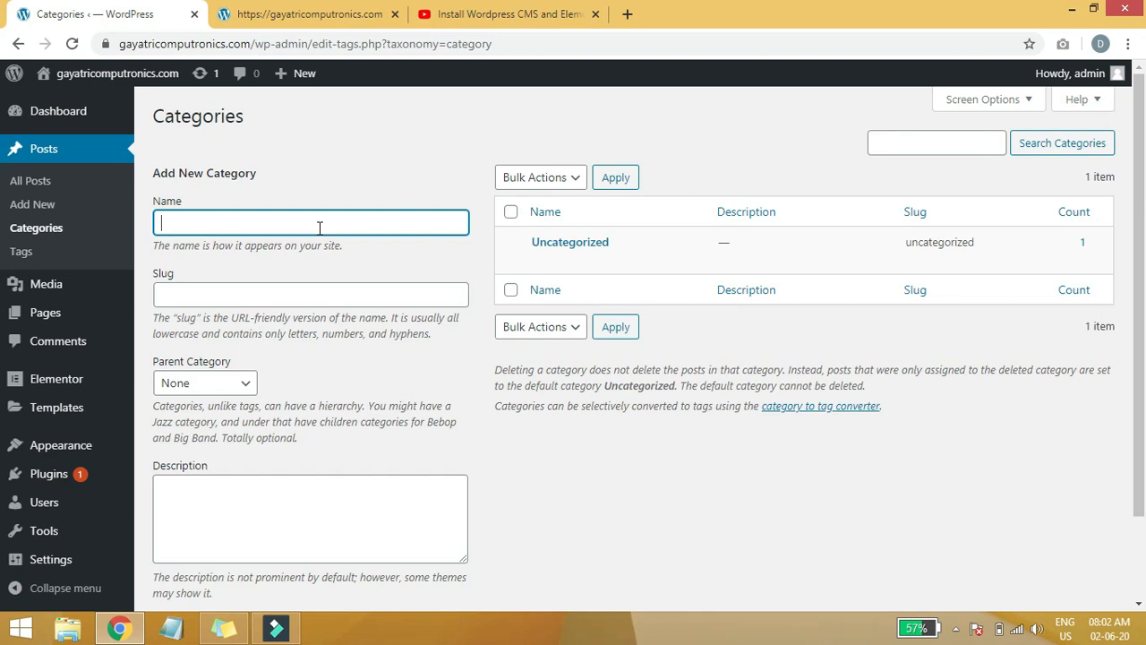
pyautogui.write('Wordp')
pyautogui.hotkey('ctrl', 'a')
pyautogui.click(576, 494)
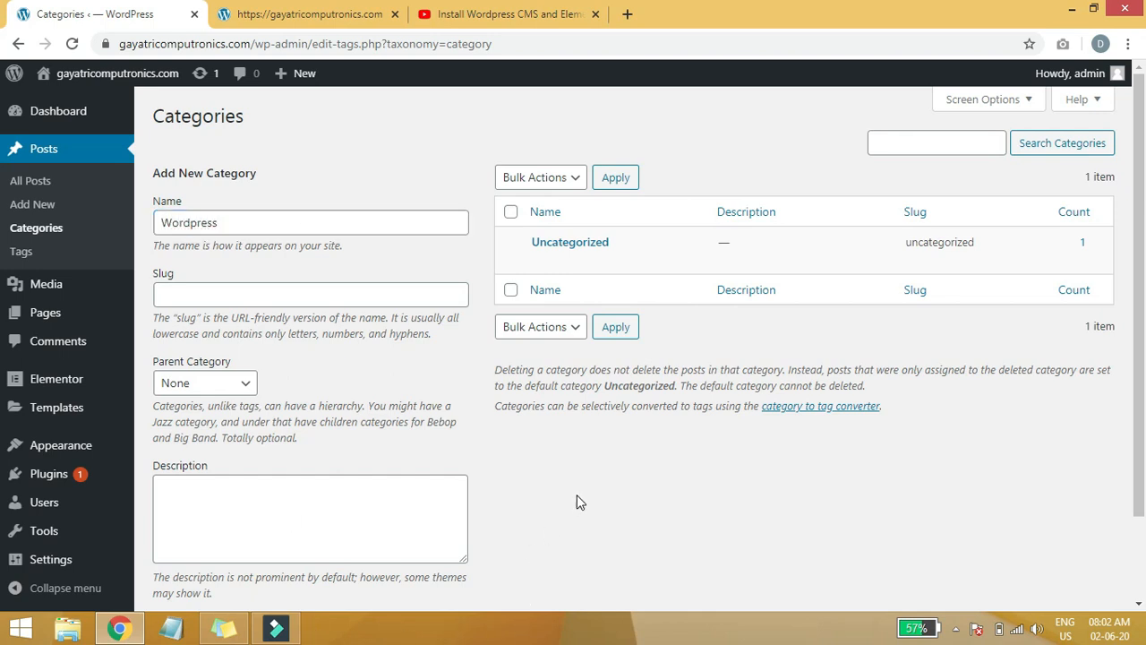
pyautogui.scroll(-1, 488, 515)
pyautogui.click(255, 528)
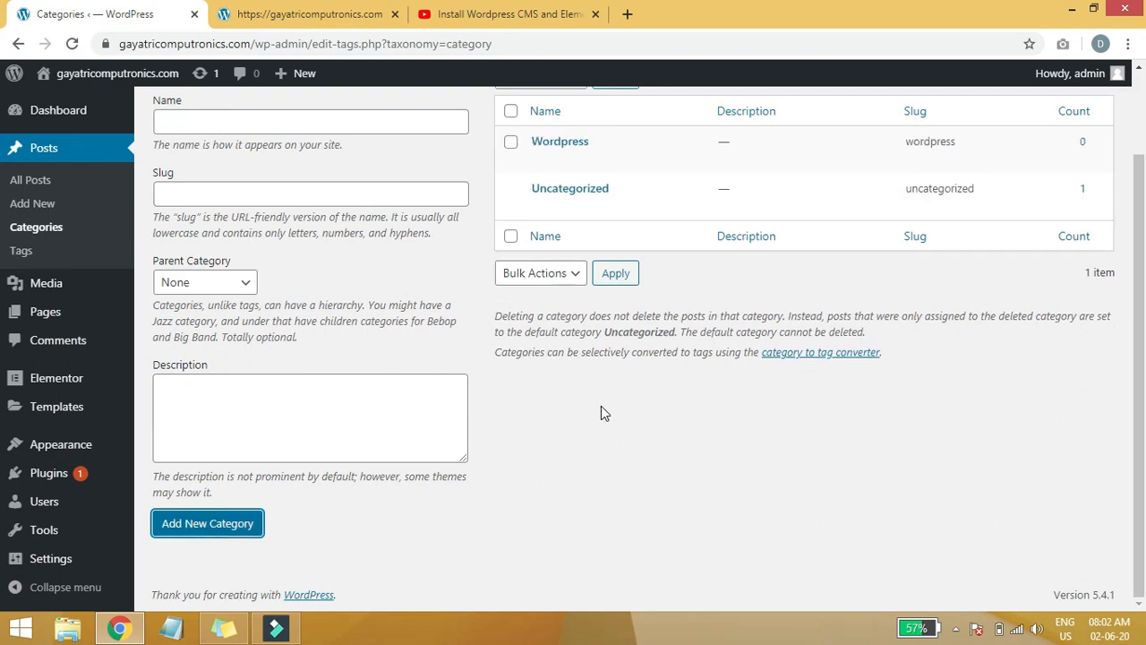
# Add another post category named "Angular JS" with no parent.
pyautogui.scroll(1, 601, 413)
pyautogui.click(217, 231)
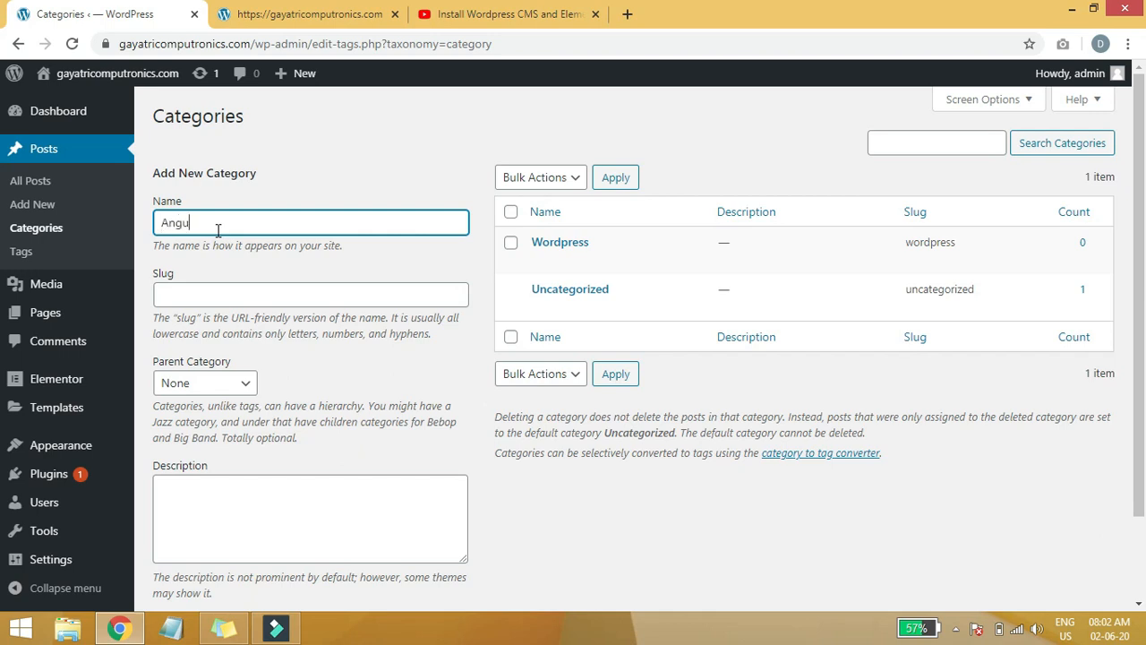
pyautogui.scroll(-2, 397, 522)
pyautogui.click(194, 522)
# Add a third post category named "Ionic" with no parent.
pyautogui.scroll(1, 550, 313)
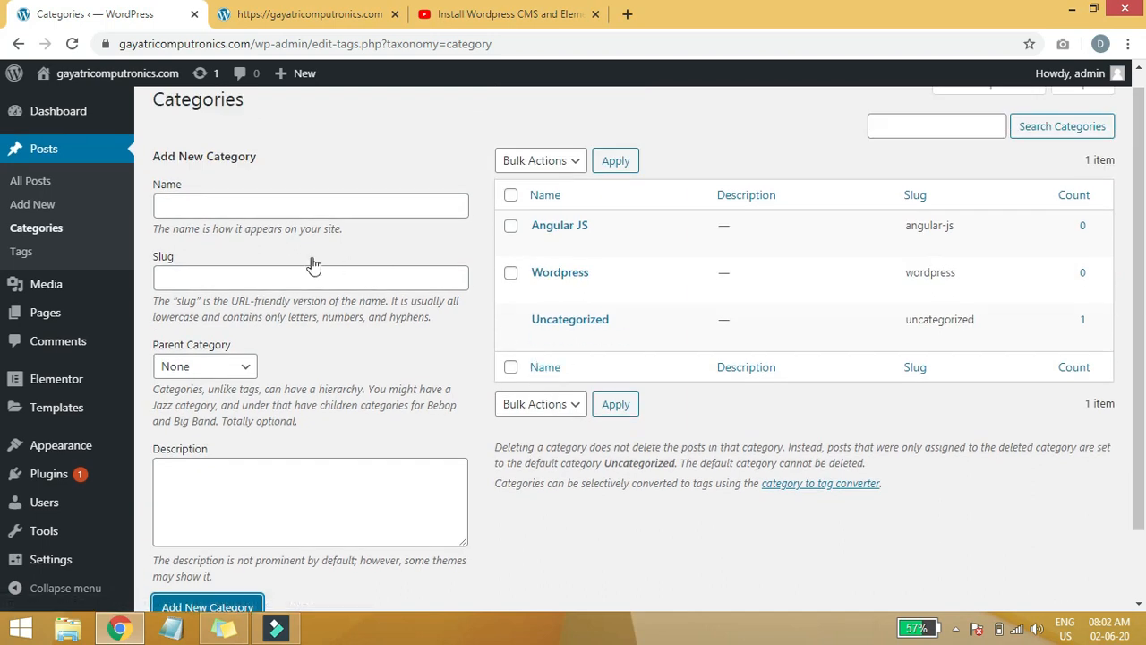
pyautogui.click(227, 215)
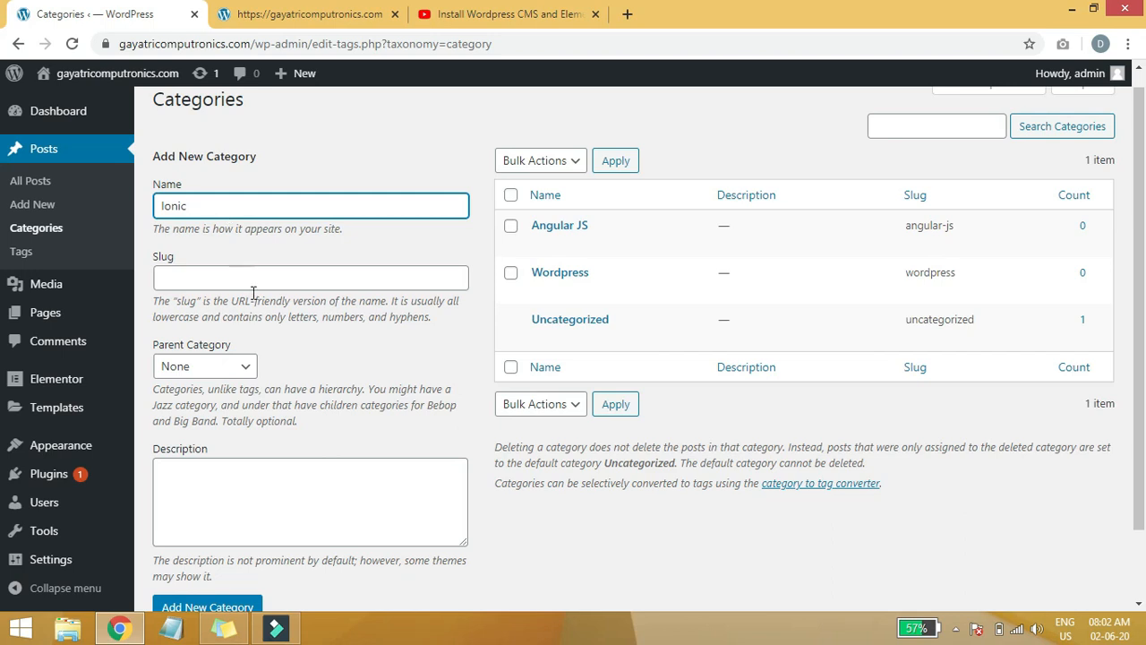
pyautogui.scroll(-1, 208, 538)
pyautogui.click(211, 526)
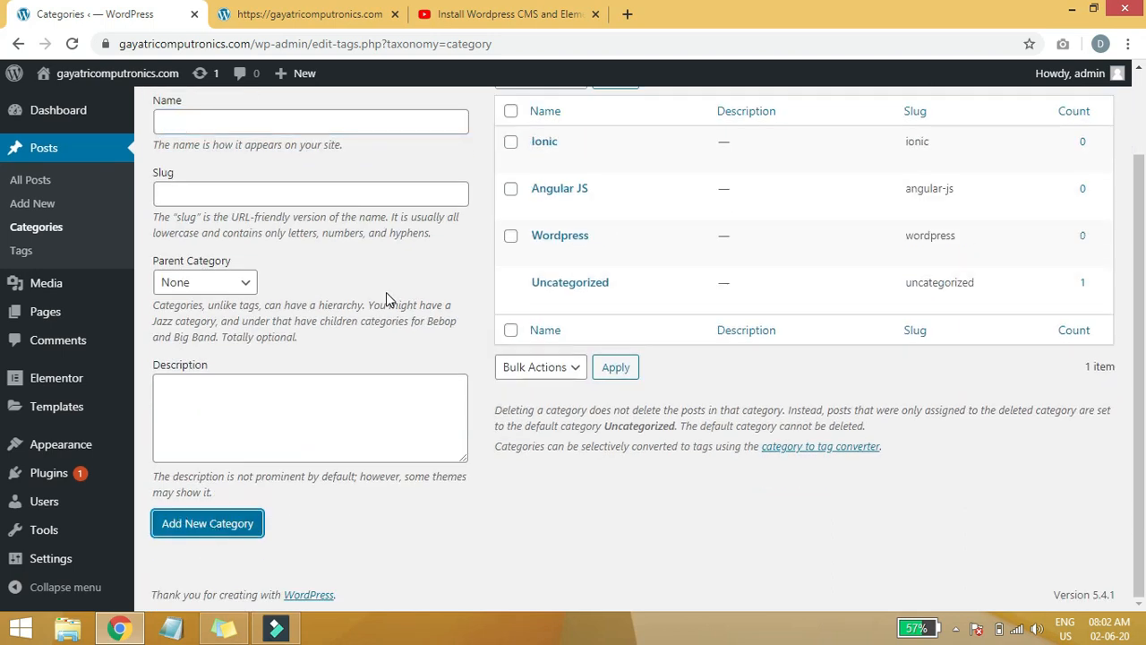
pyautogui.scroll(2, 403, 205)
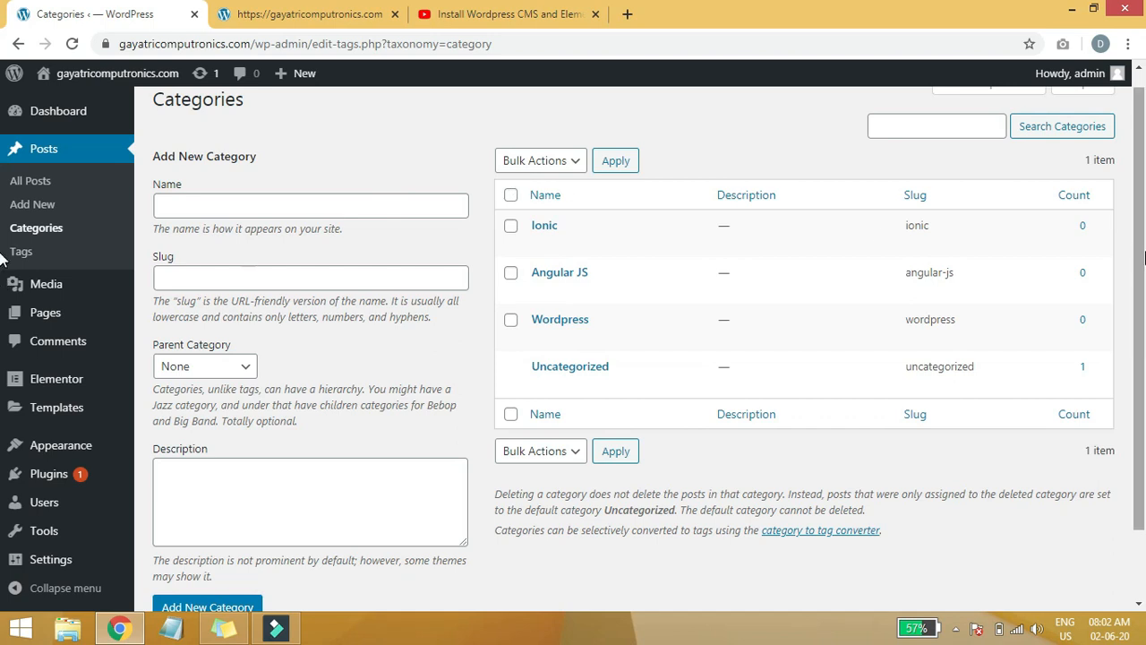
pyautogui.scroll(1, 7, 260)
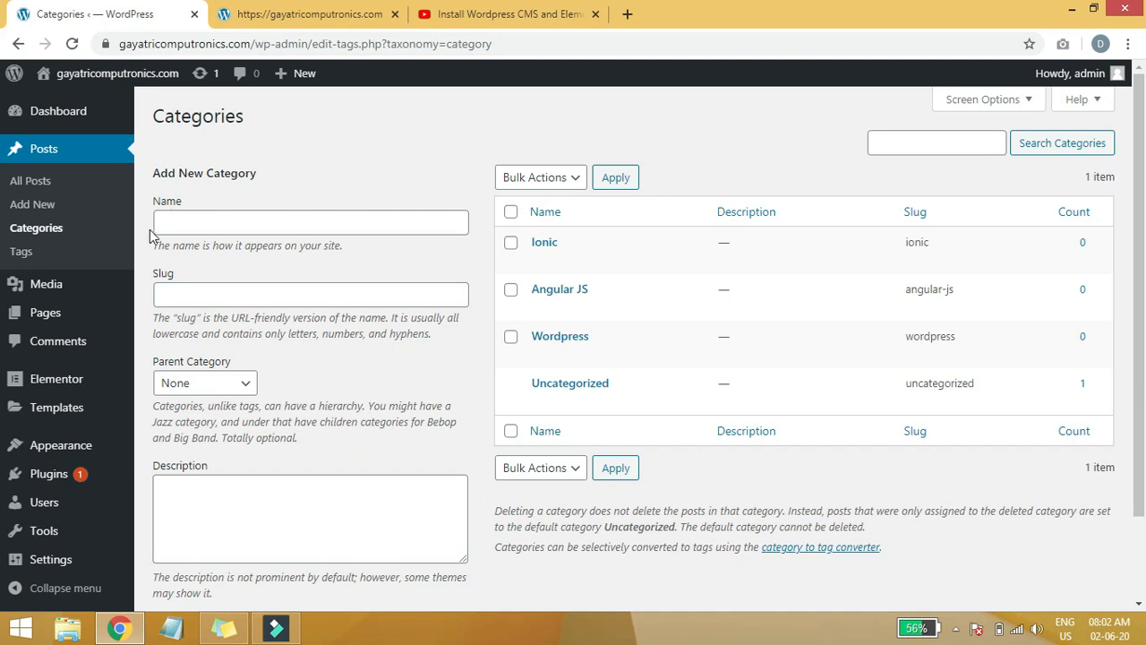
# Create a new post from the posts list and title it "Test Blog Wordpress".
pyautogui.click(33, 189)
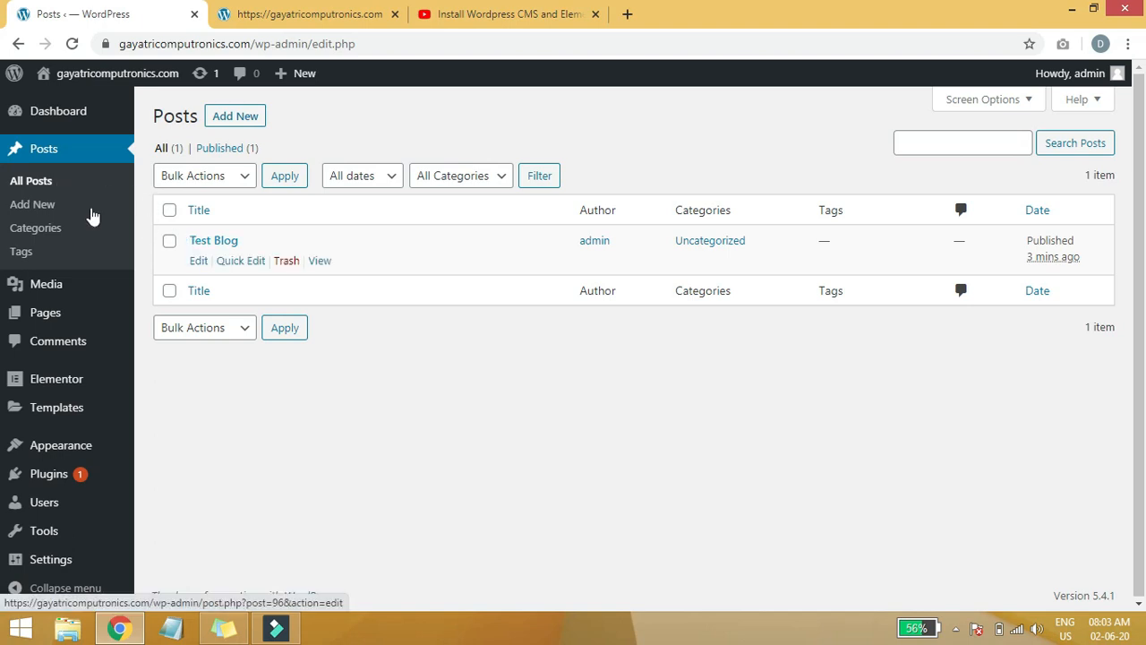
pyautogui.click(237, 120)
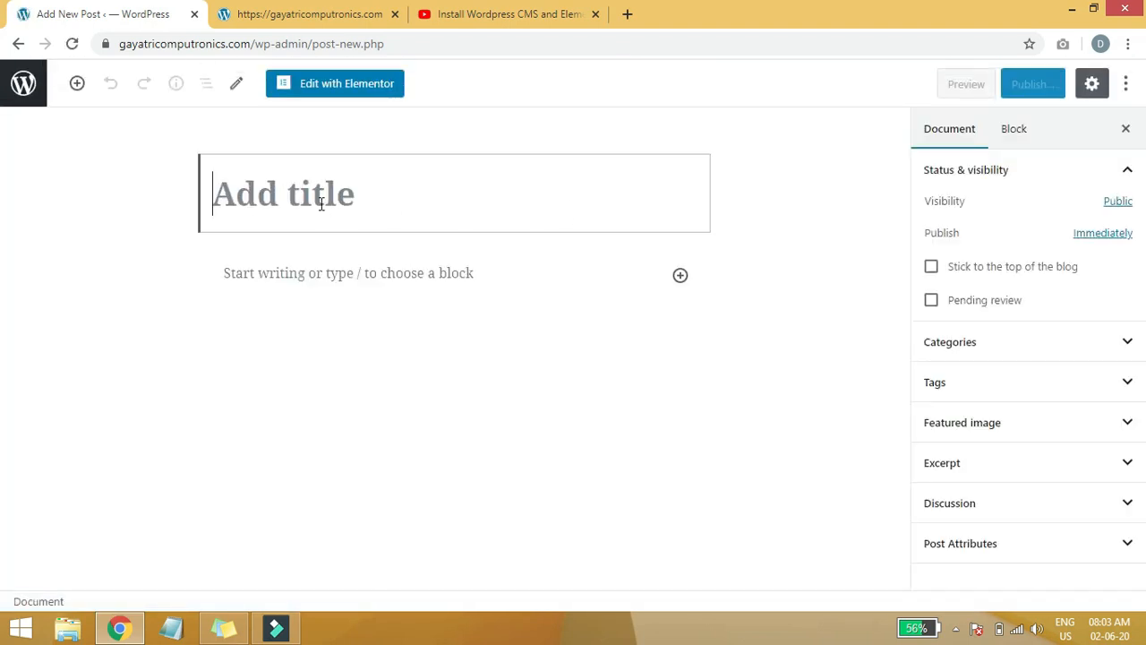
pyautogui.write('W')
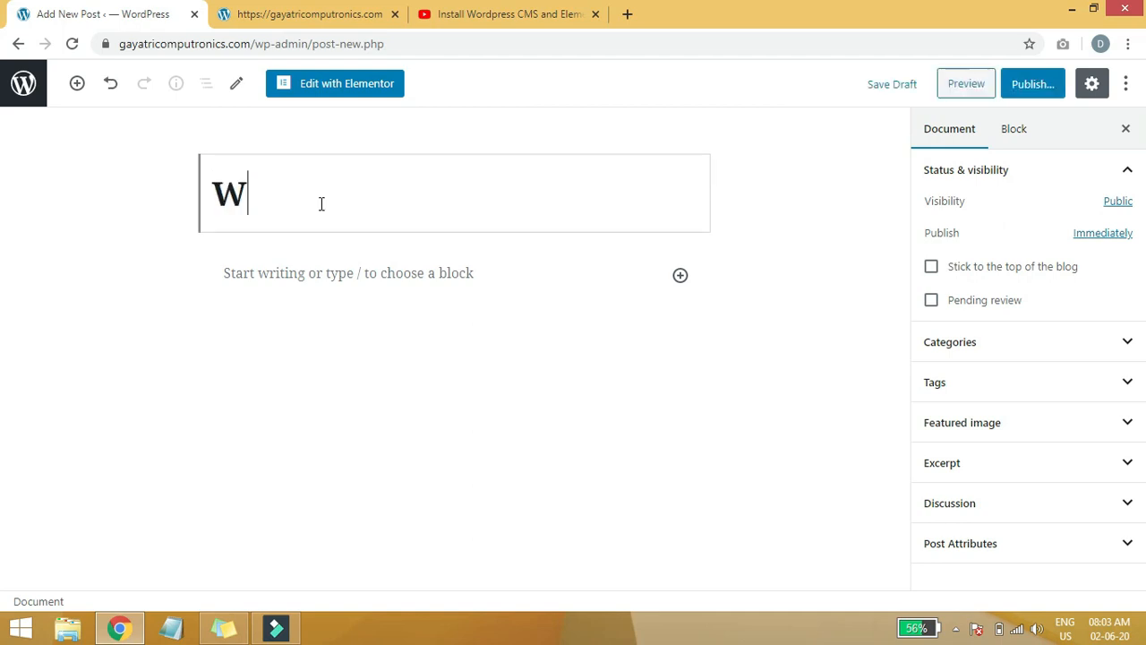
pyautogui.press('BackSpace')
pyautogui.write('Test ')
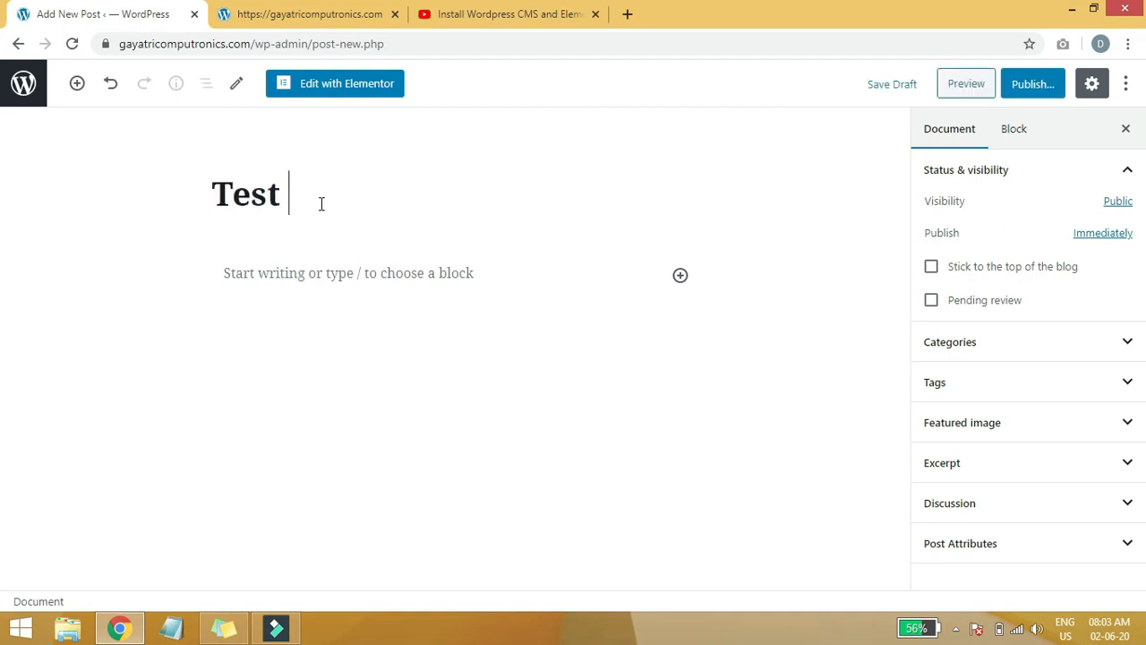
pyautogui.write('Blog Wordpress')
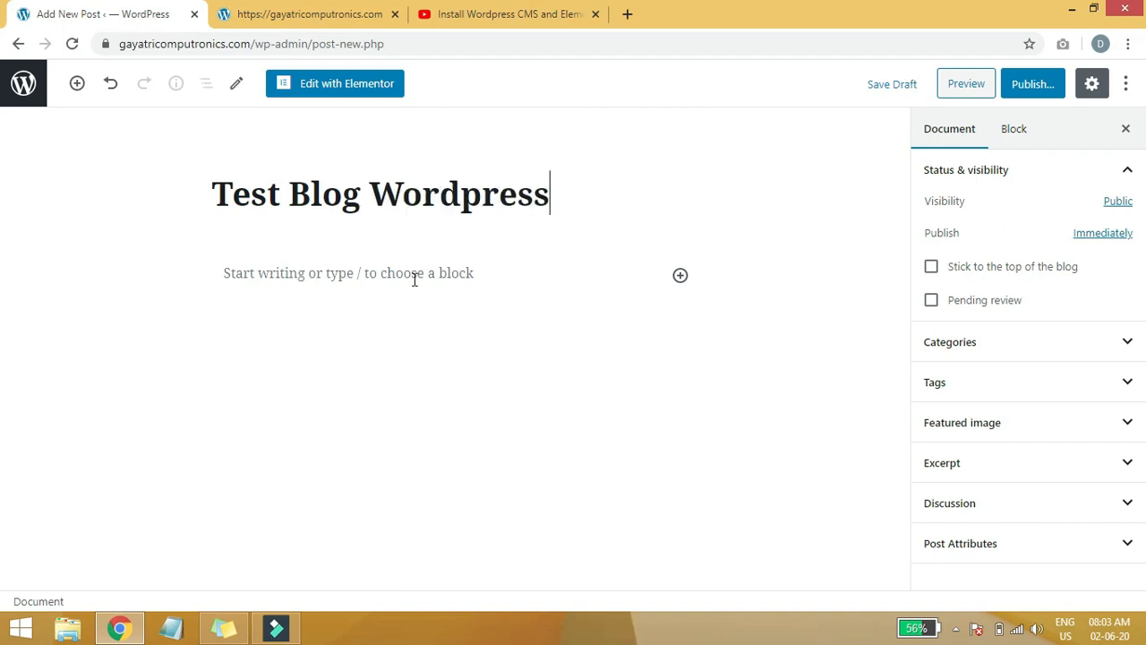
# Insert a Paragraph block reading "Hello, This is a test blog wordpress which is from Wordpress Category.".
pyautogui.click(681, 278)
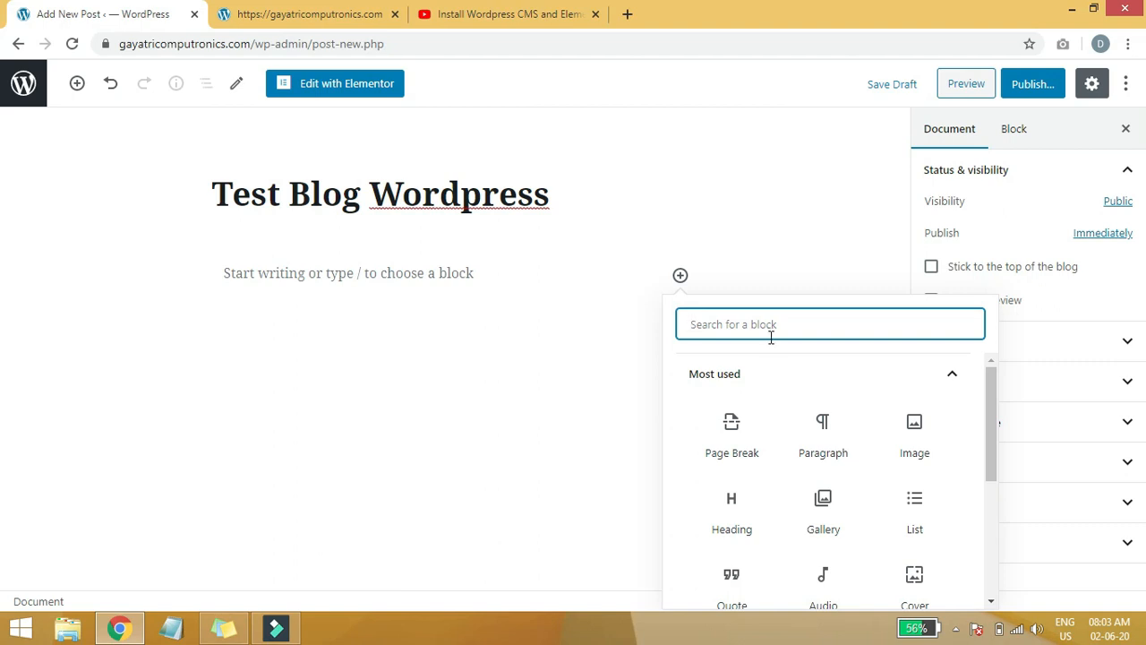
pyautogui.click(826, 454)
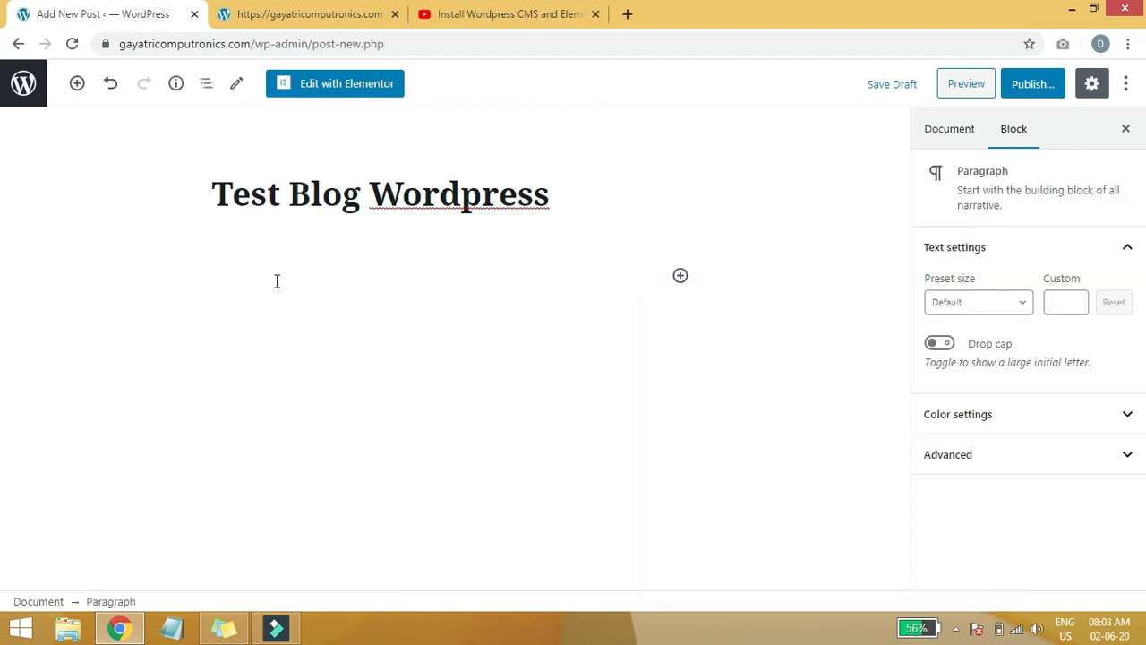
pyautogui.write('Hello, This is a test blog wordpress')
pyautogui.write('hic')
pyautogui.press('BackSpace')
pyautogui.press('BackSpace')
pyautogui.press('BackSpace')
pyautogui.press('BackSpace')
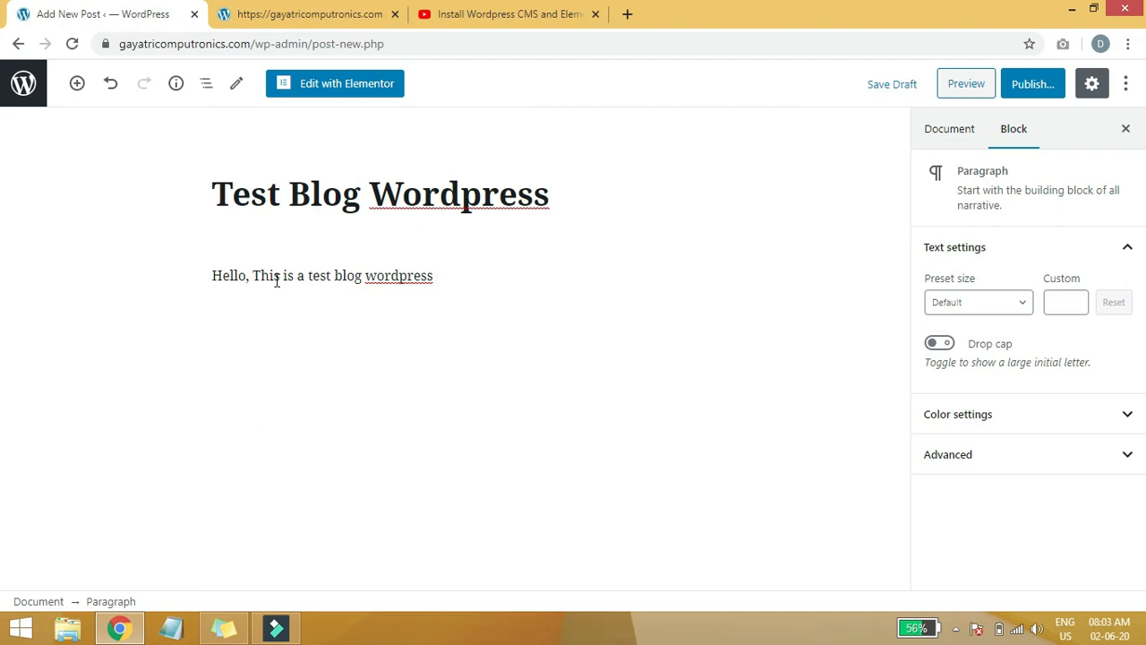
pyautogui.write('which')
pyautogui.write('is from Wor')
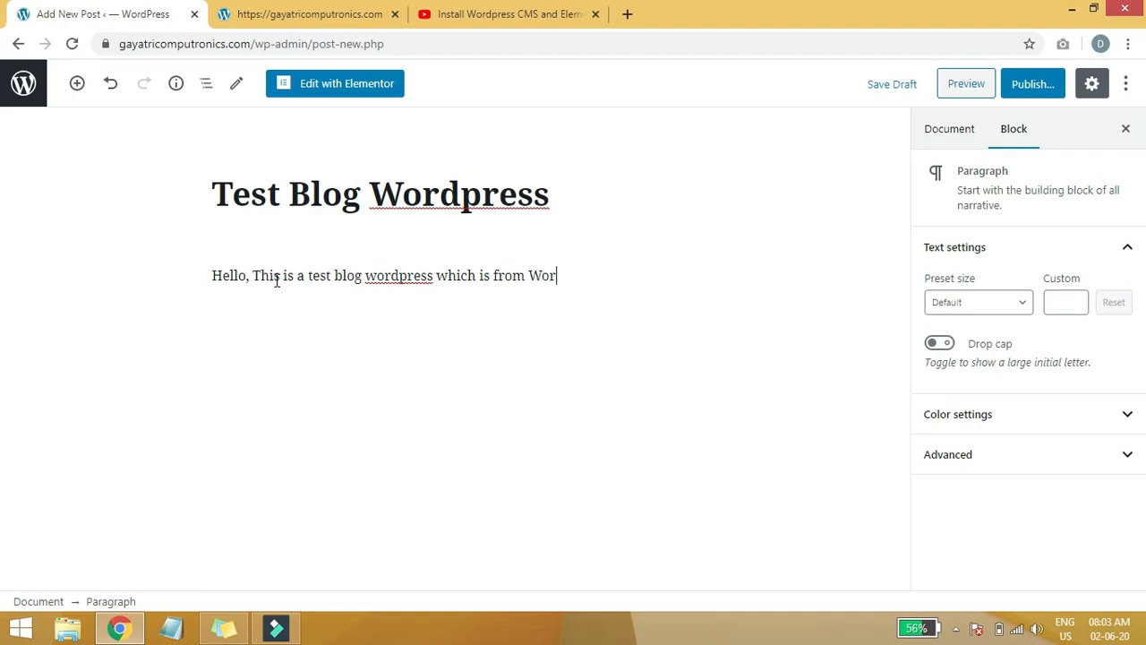
pyautogui.write('dpress Category.')
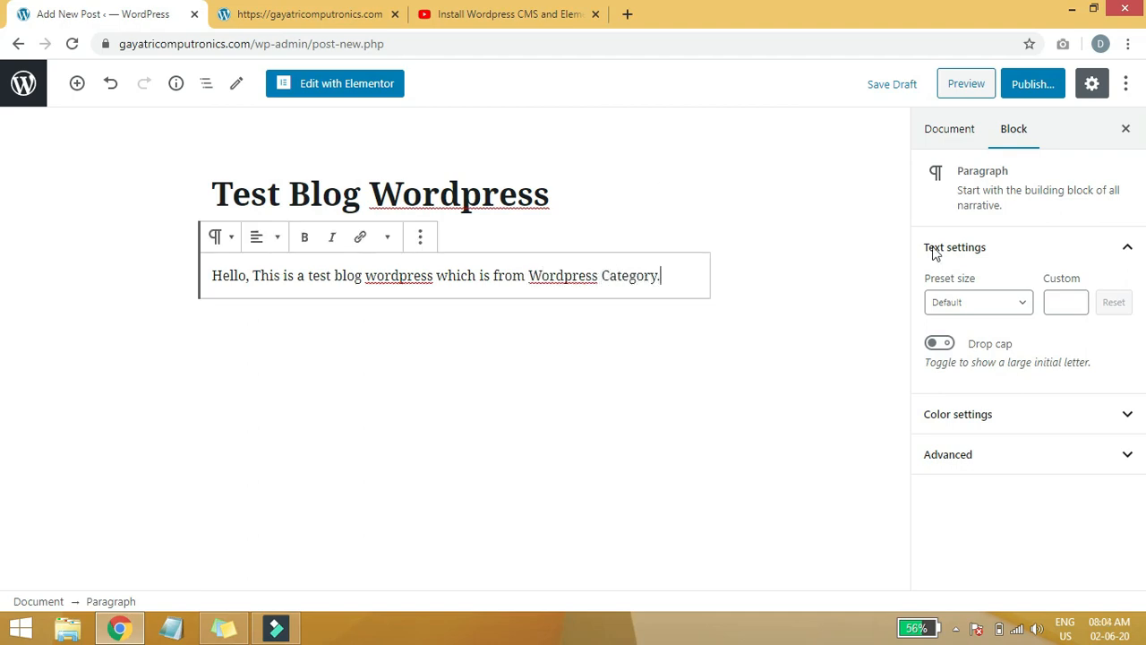
# Publish the post and open its live page in a new browser tab.
pyautogui.click(1030, 92)
pyautogui.click(1032, 89)
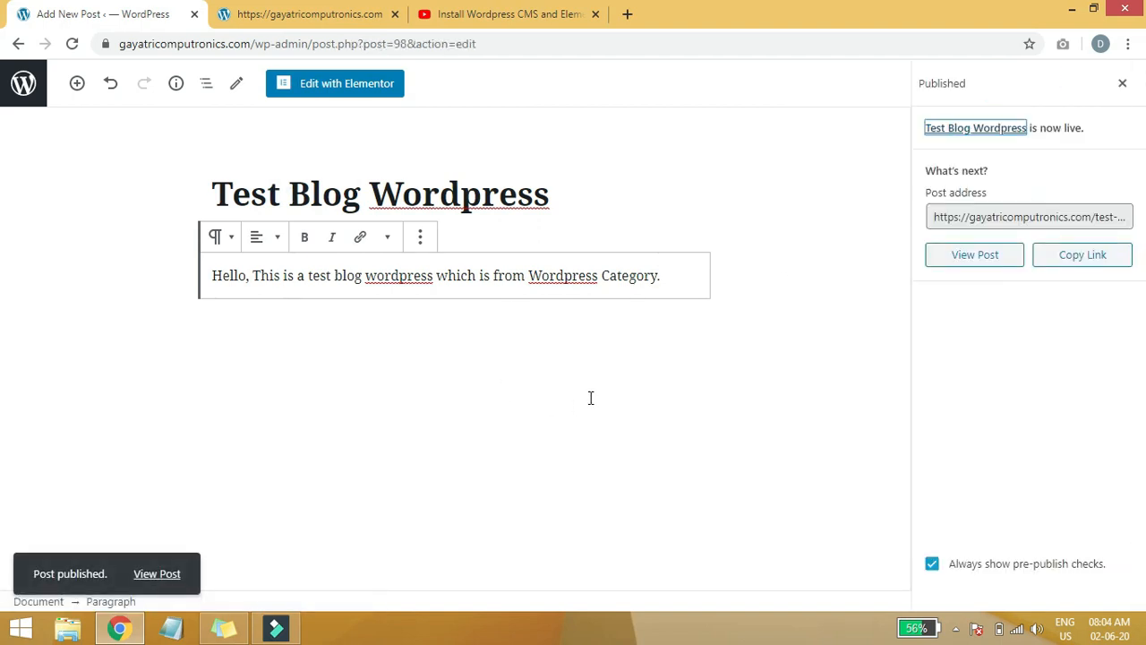
pyautogui.rightClick(162, 578)
pyautogui.click(254, 424)
pyautogui.click(260, 14)
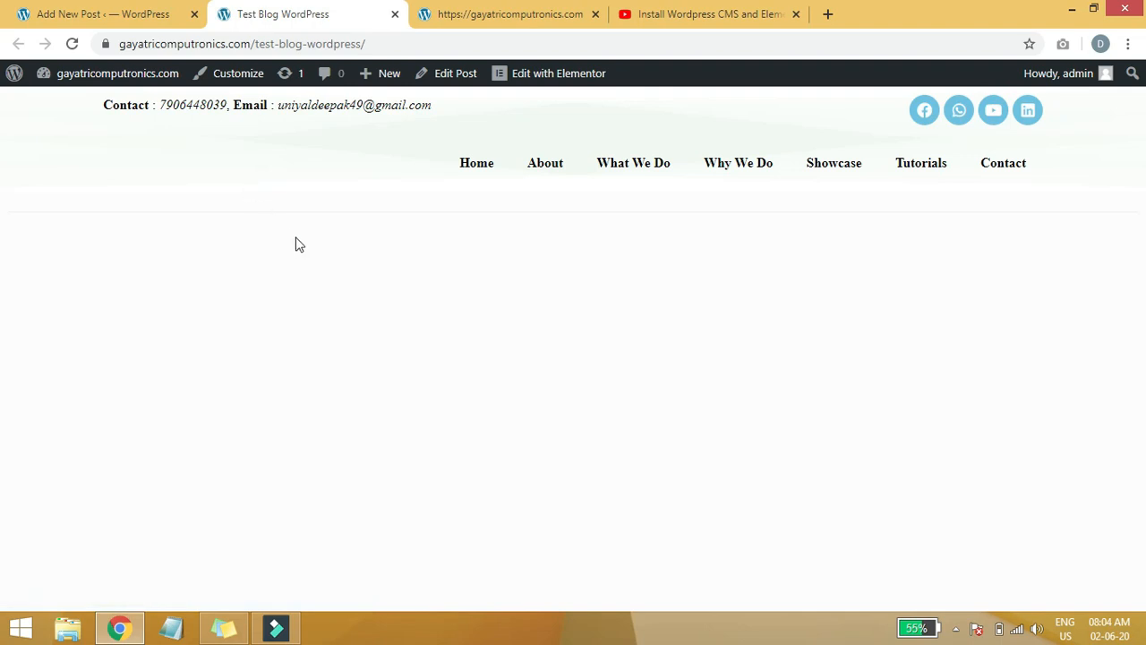
# Examine the published post's page and its test-blog-wordpress address, and return to the post editor tab.
pyautogui.moveTo(257, 44); pyautogui.dragTo(365, 44)
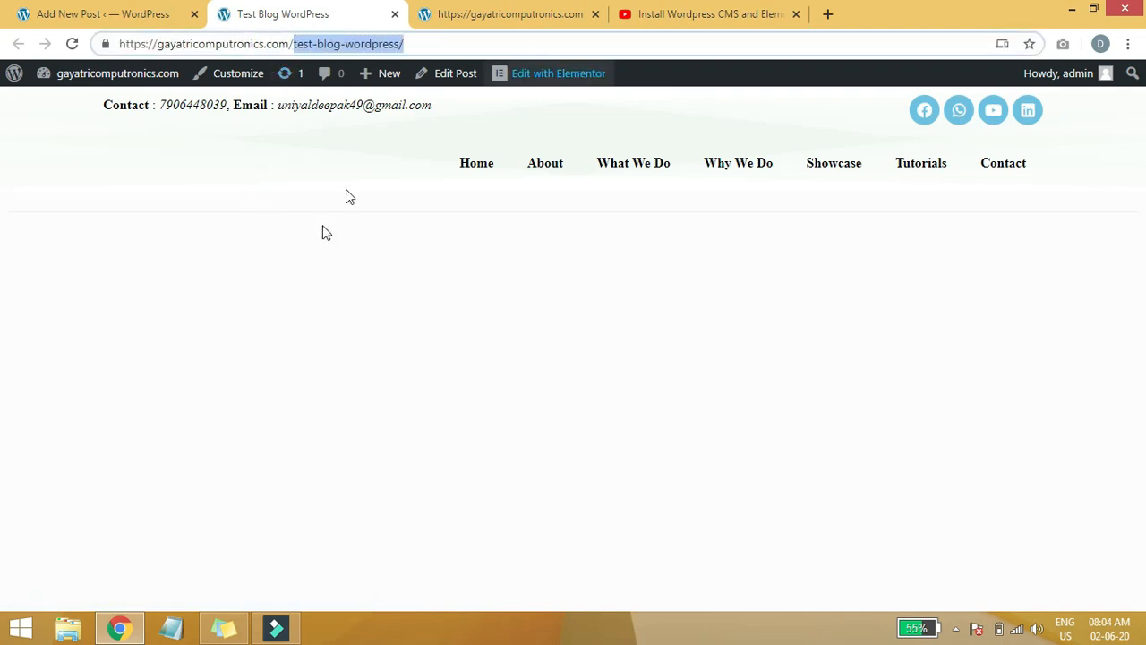
pyautogui.click(391, 338)
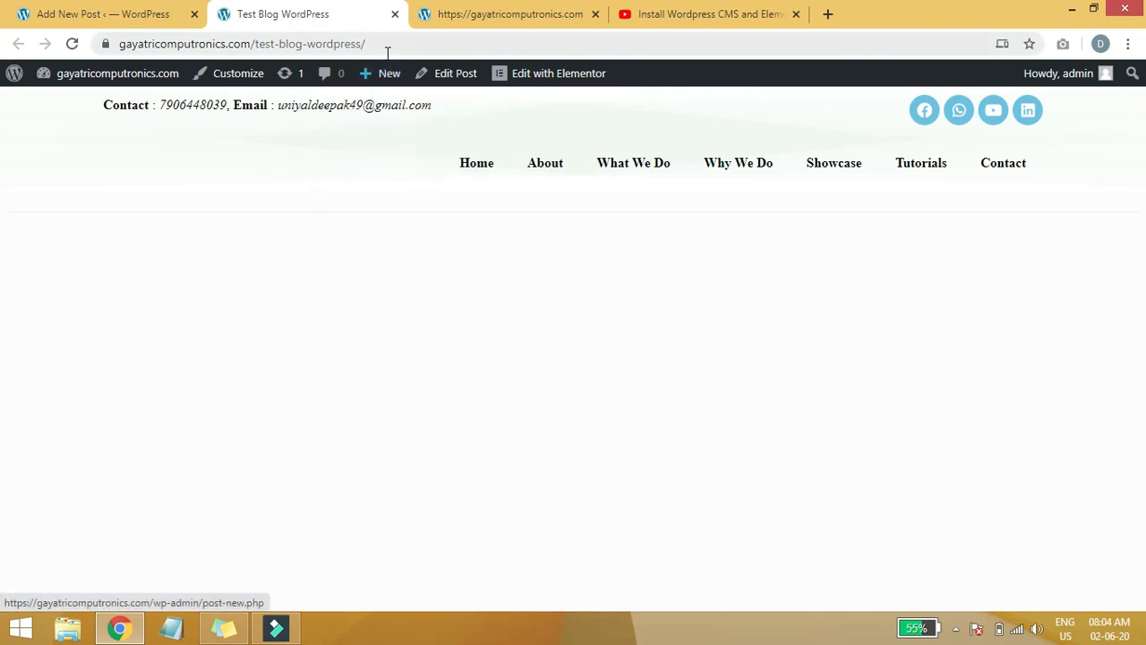
pyautogui.moveTo(382, 44); pyautogui.dragTo(119, 44)
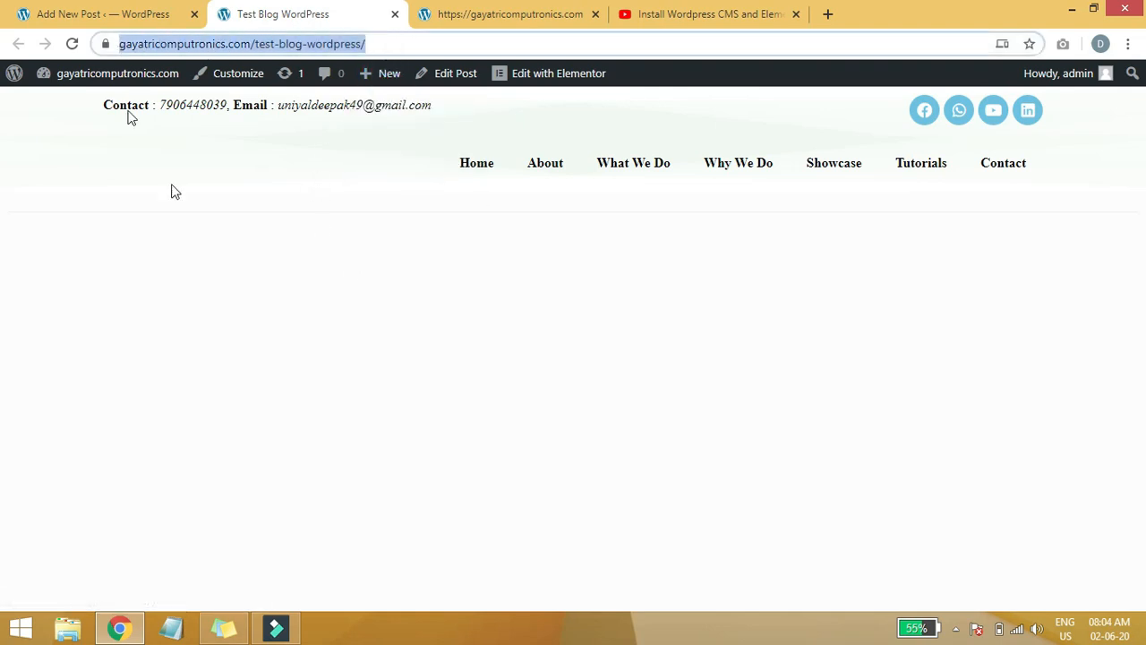
pyautogui.click(168, 298)
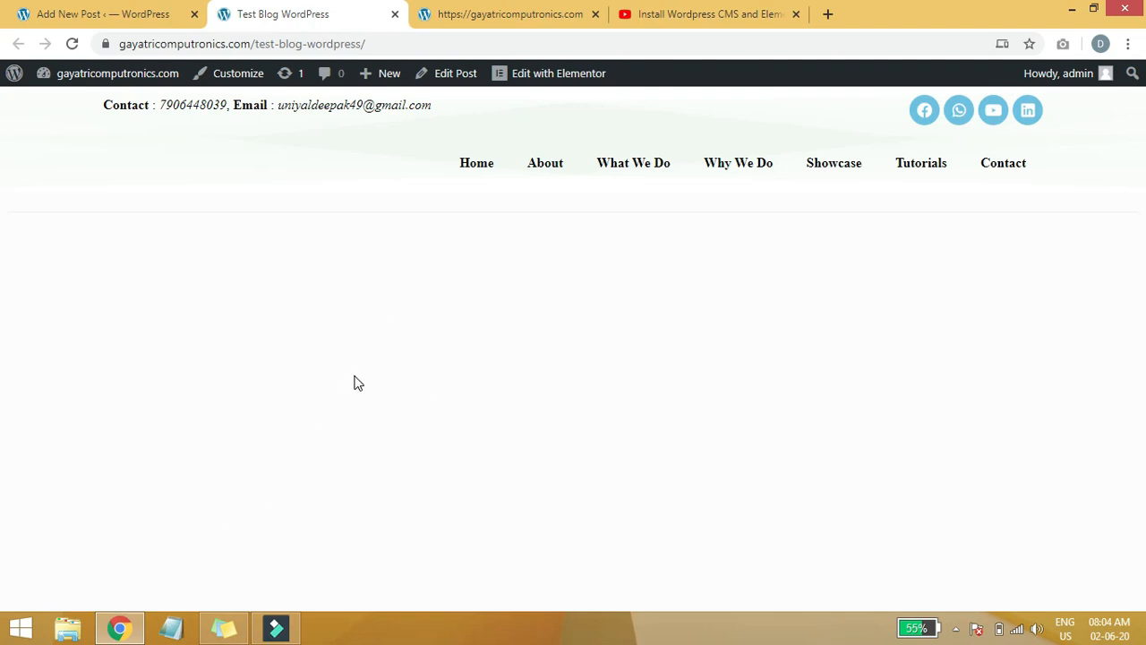
pyautogui.click(124, 9)
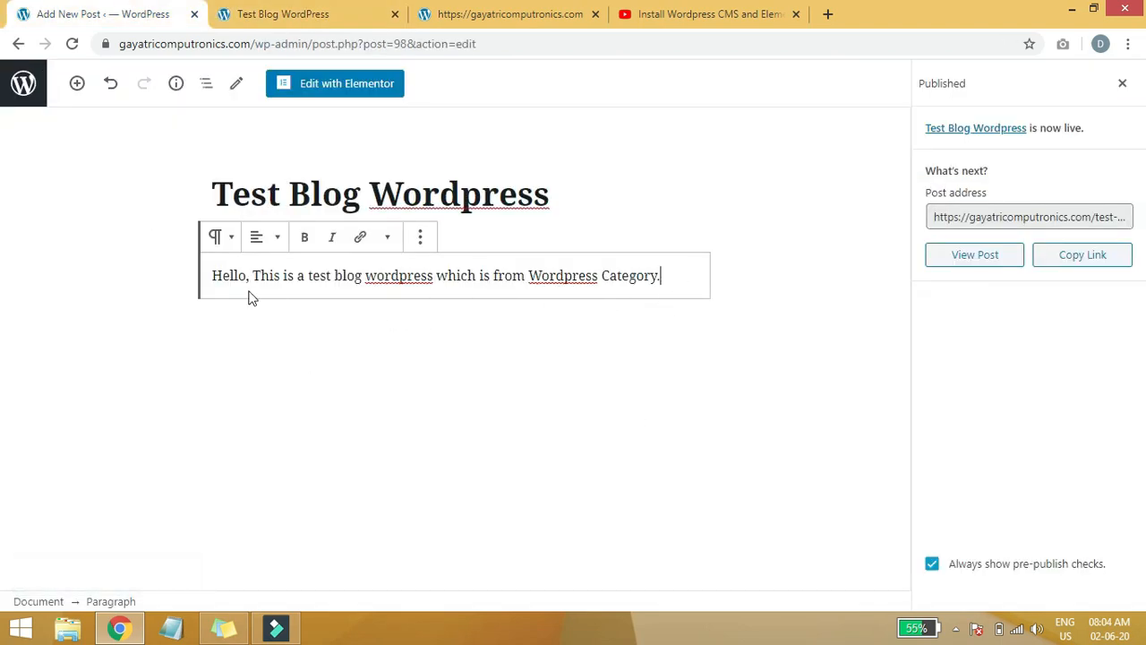
# Reopen the Test Blog WordPress post from the posts list, assign it the Wordpress category, and update it.
pyautogui.click(36, 94)
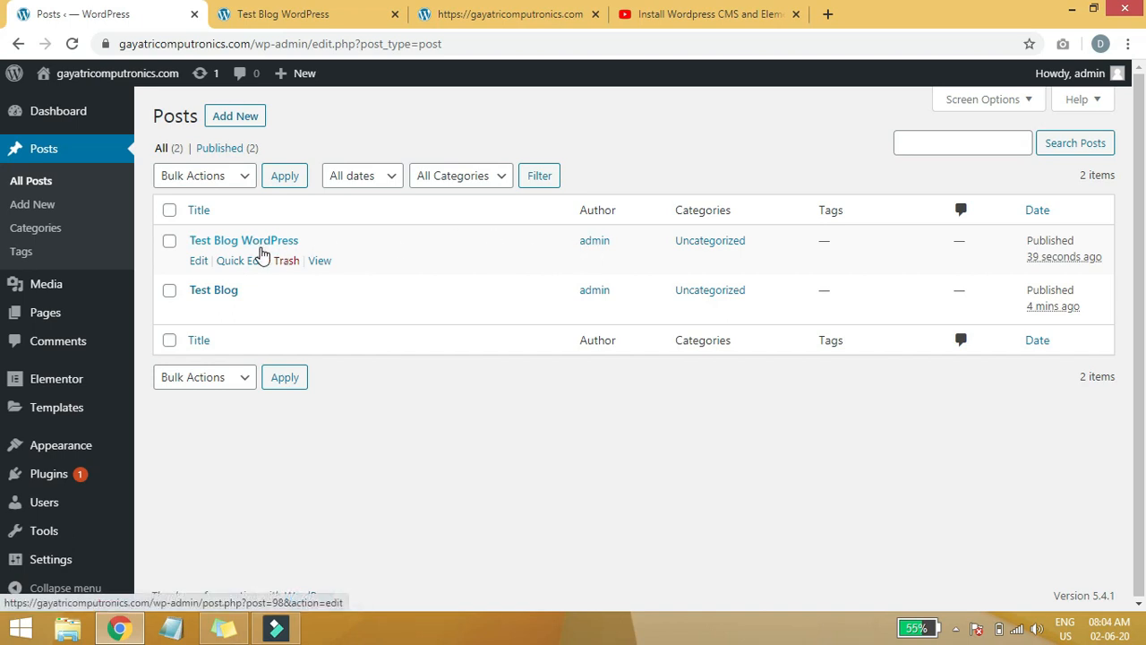
pyautogui.click(253, 247)
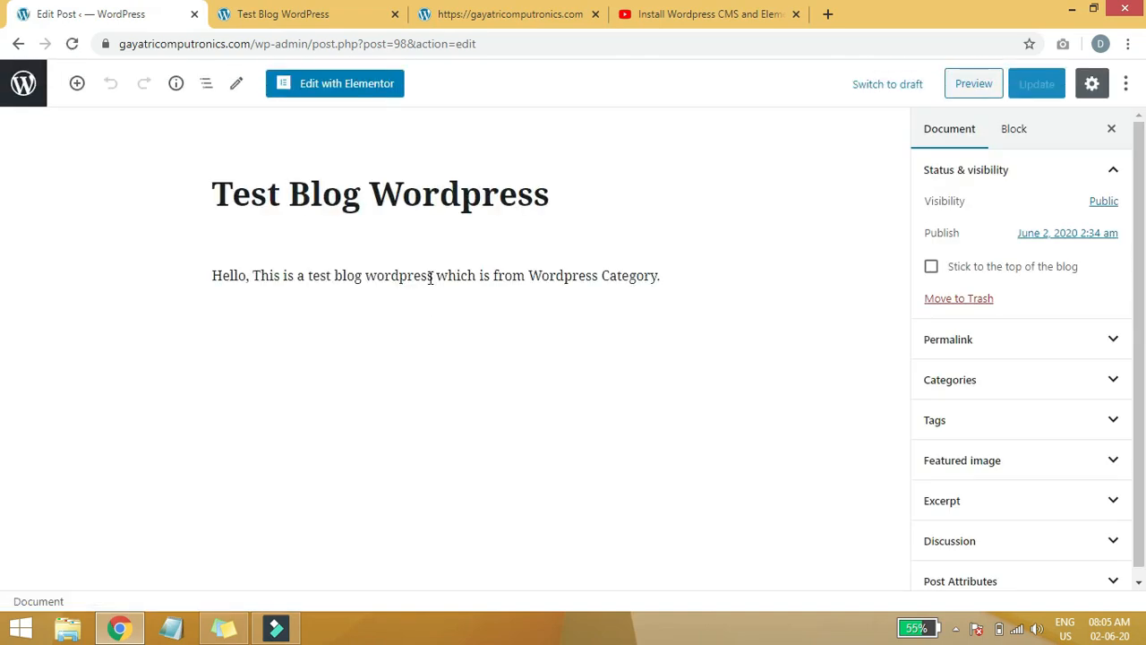
pyautogui.moveTo(309, 196); pyautogui.dragTo(651, 202)
pyautogui.click(652, 201)
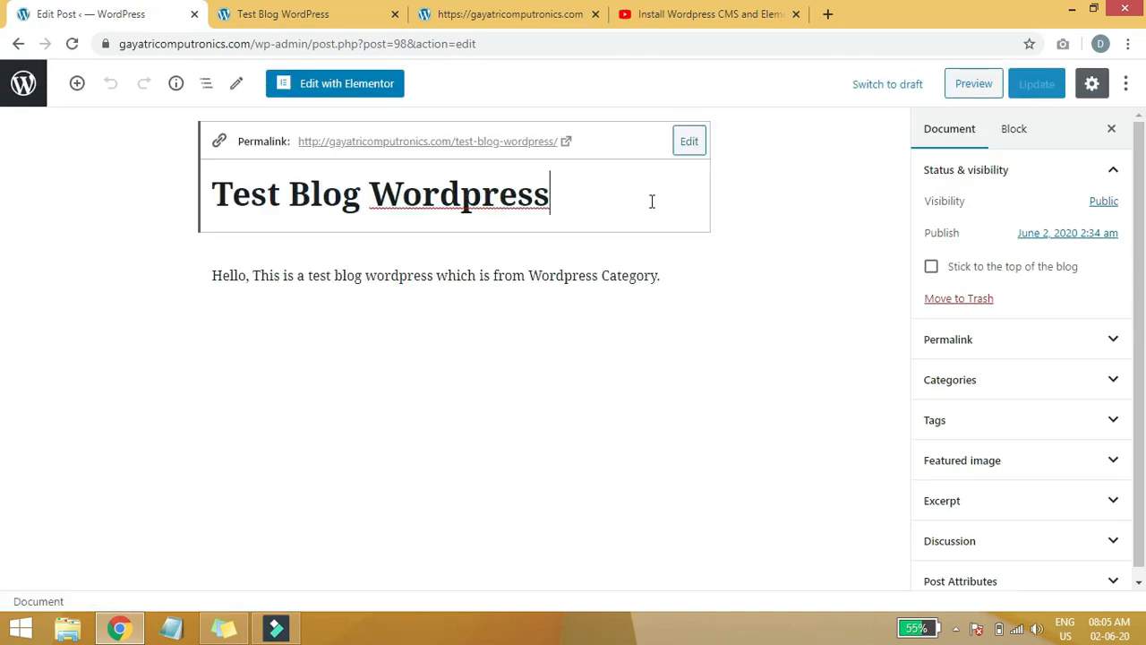
pyautogui.click(1114, 386)
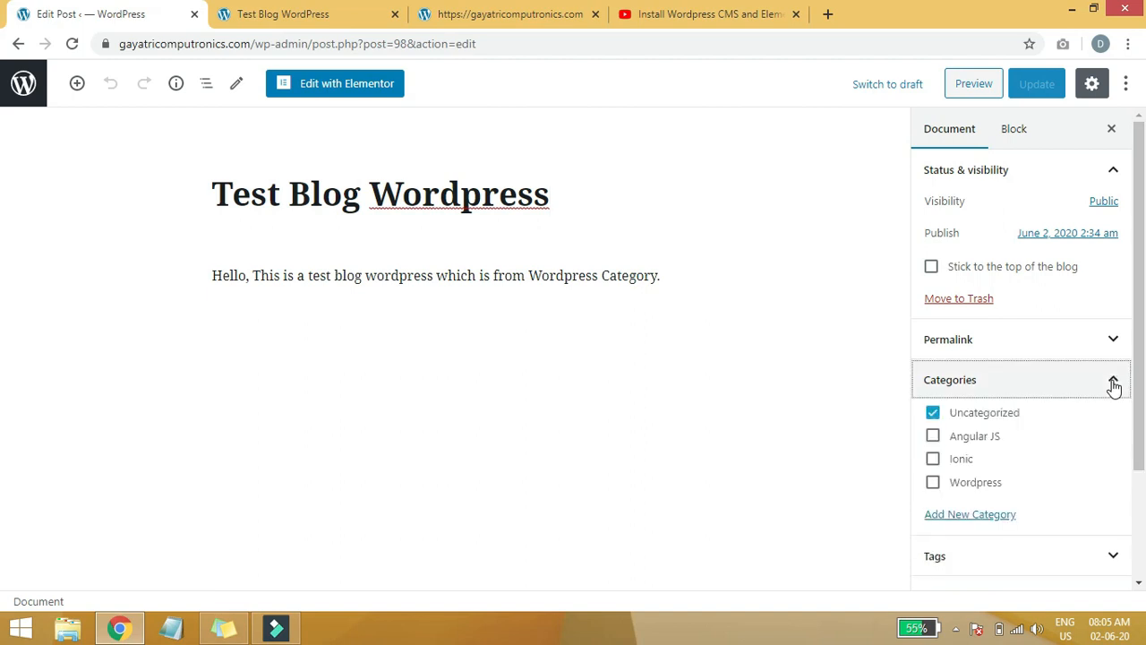
pyautogui.click(934, 485)
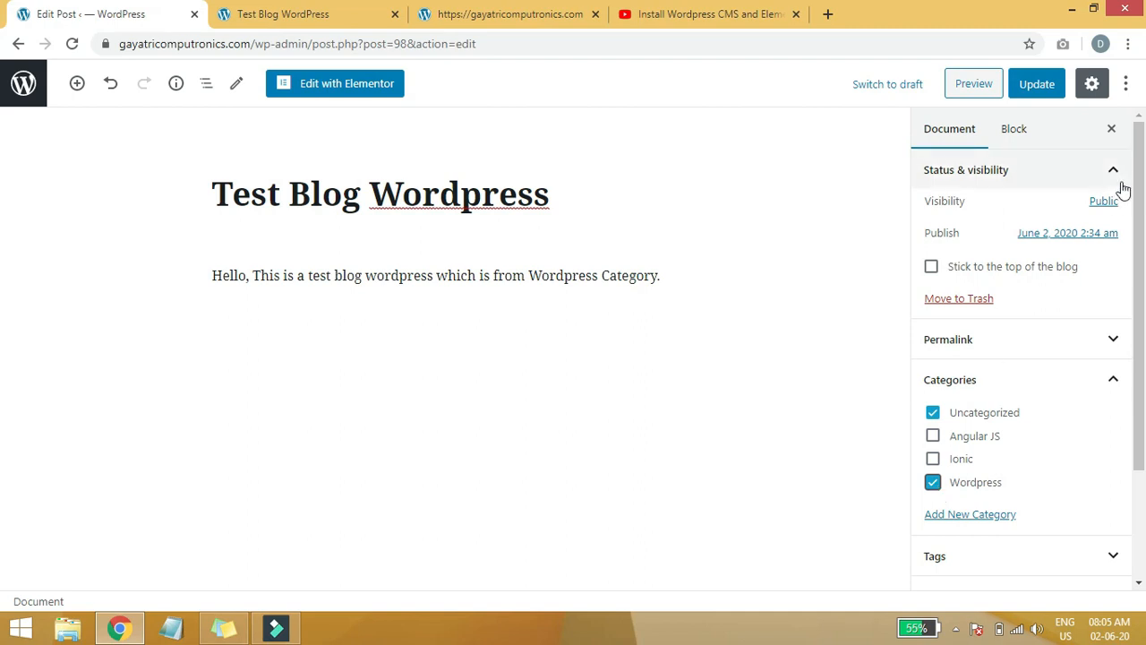
pyautogui.click(1036, 94)
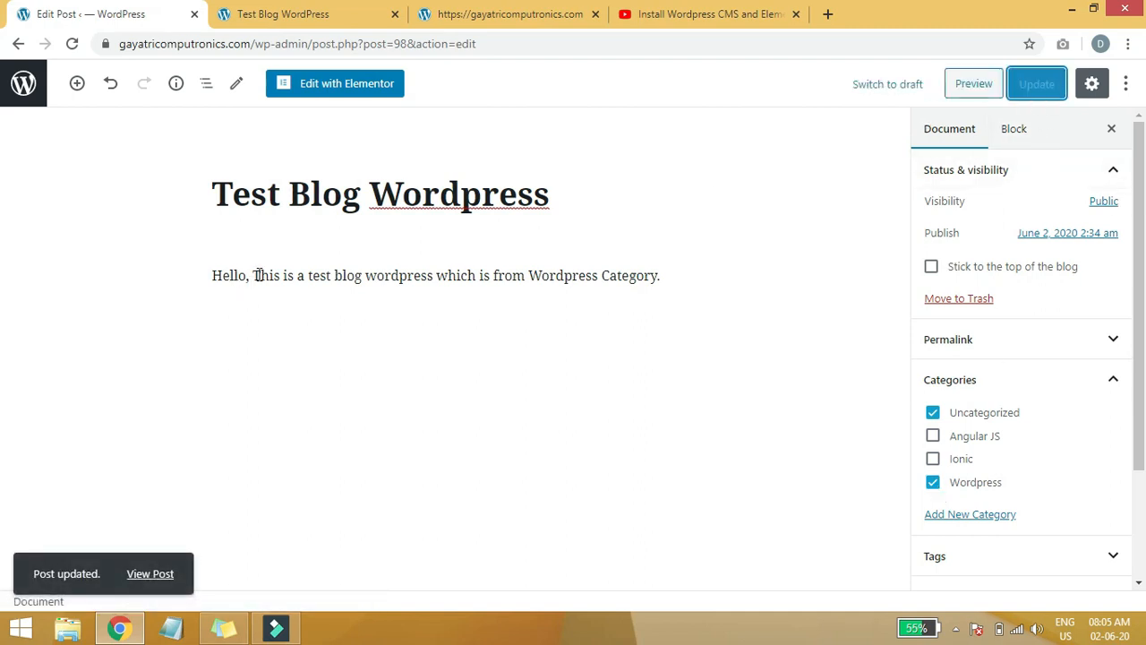
pyautogui.click(22, 89)
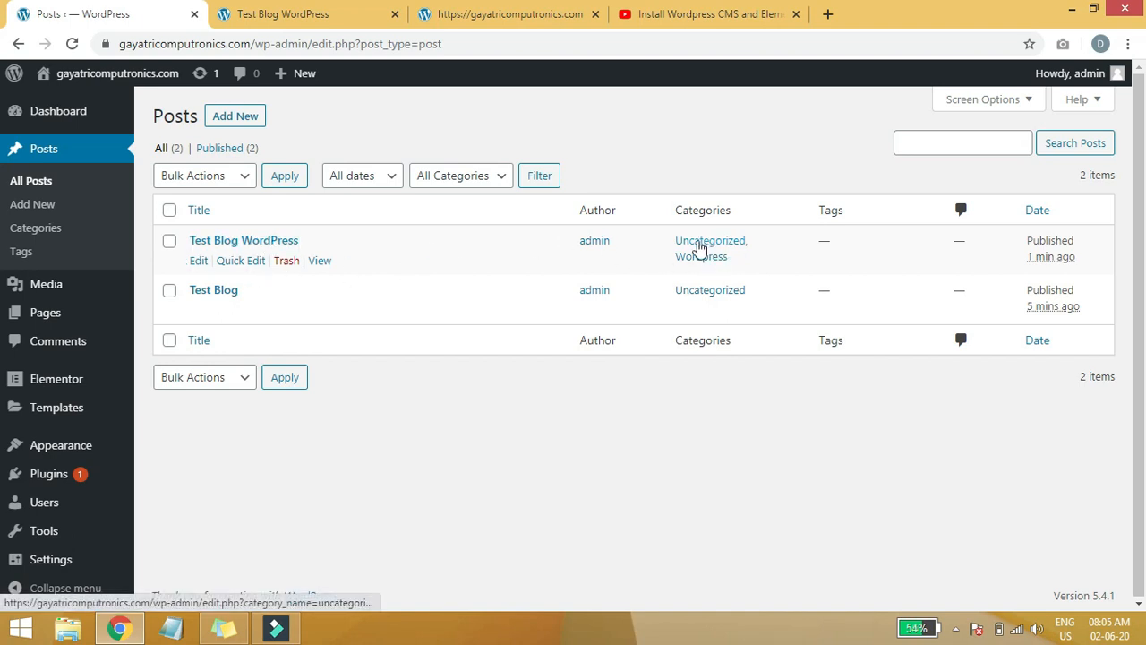
# Remove the Uncategorized category from the Test Blog WordPress post, update it, and return to the posts list.
pyautogui.click(255, 242)
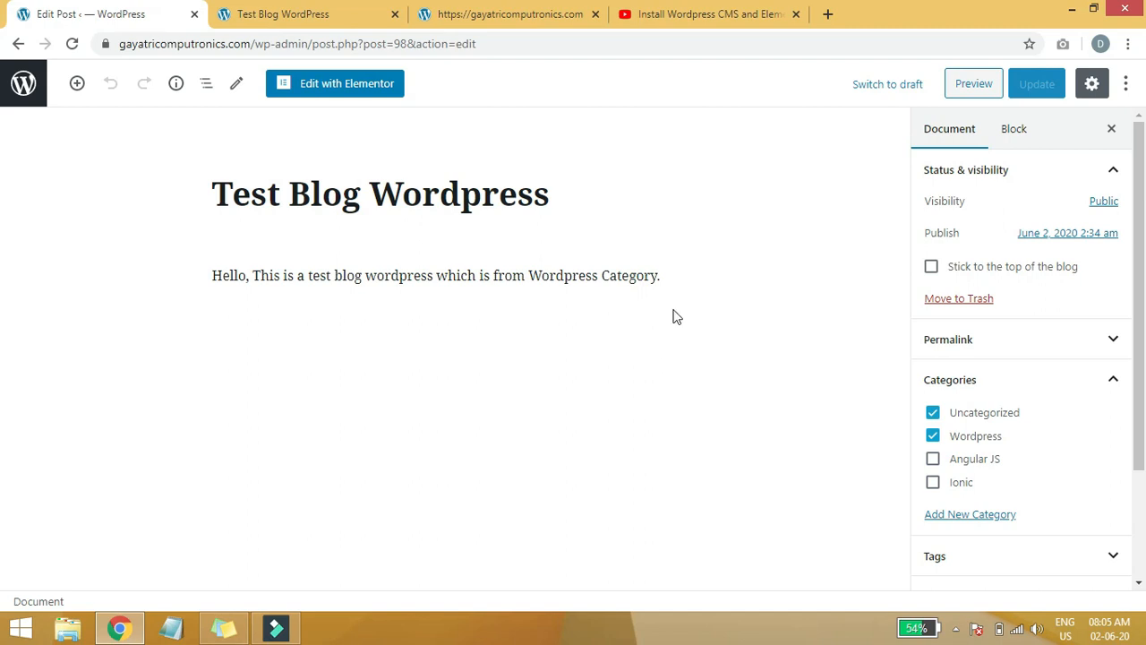
pyautogui.click(672, 352)
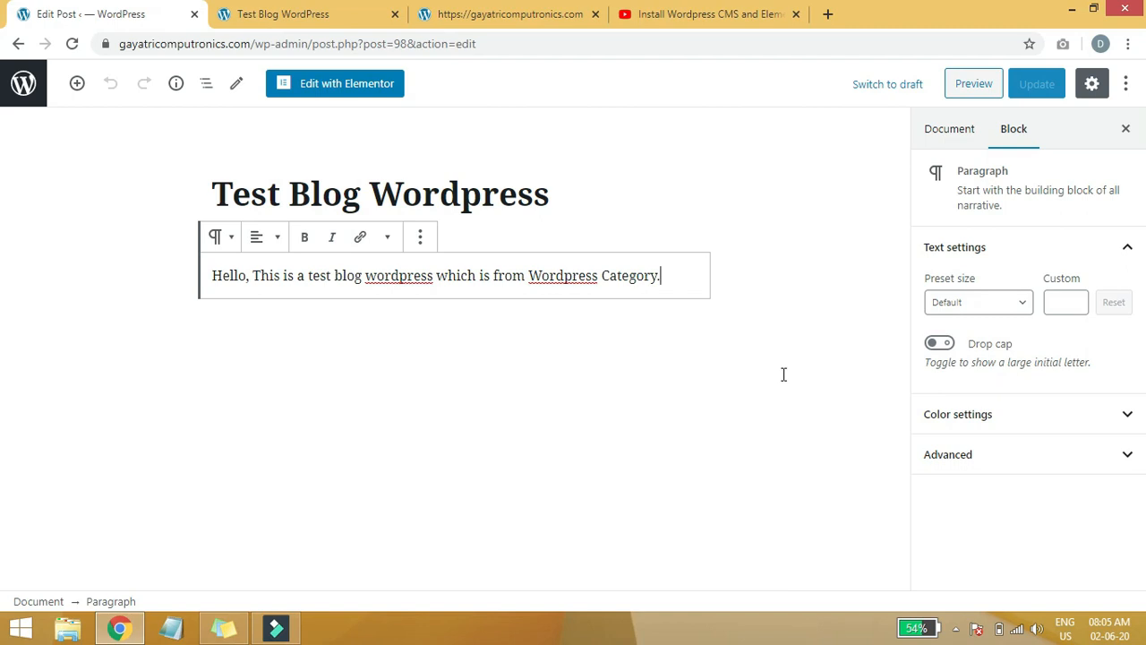
pyautogui.click(1128, 130)
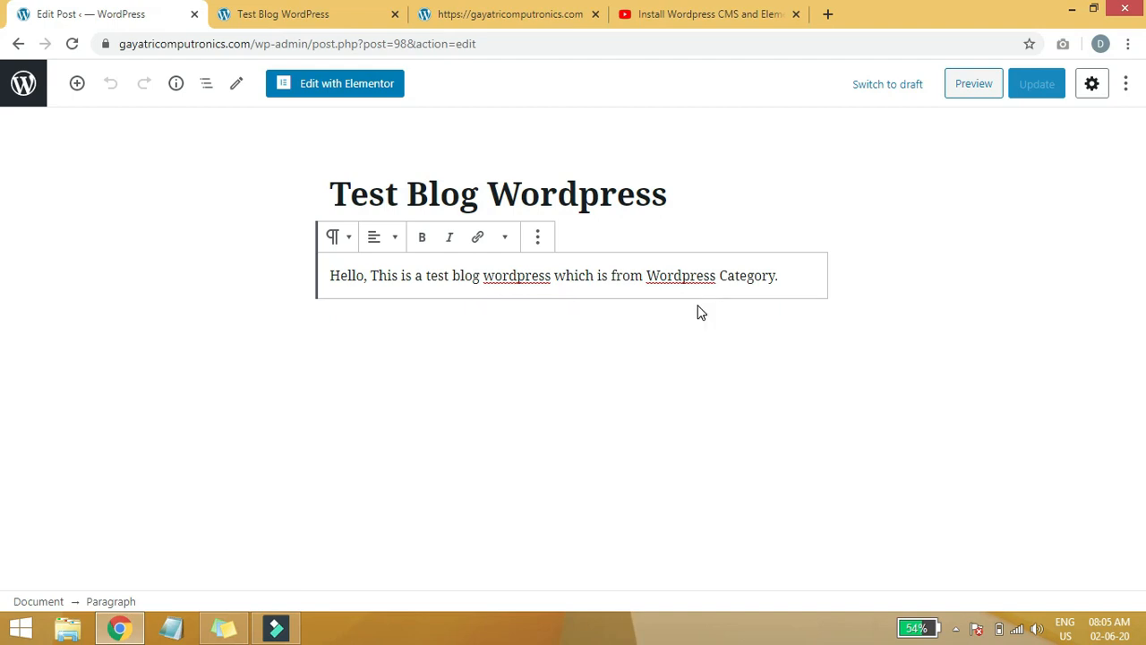
pyautogui.click(1098, 83)
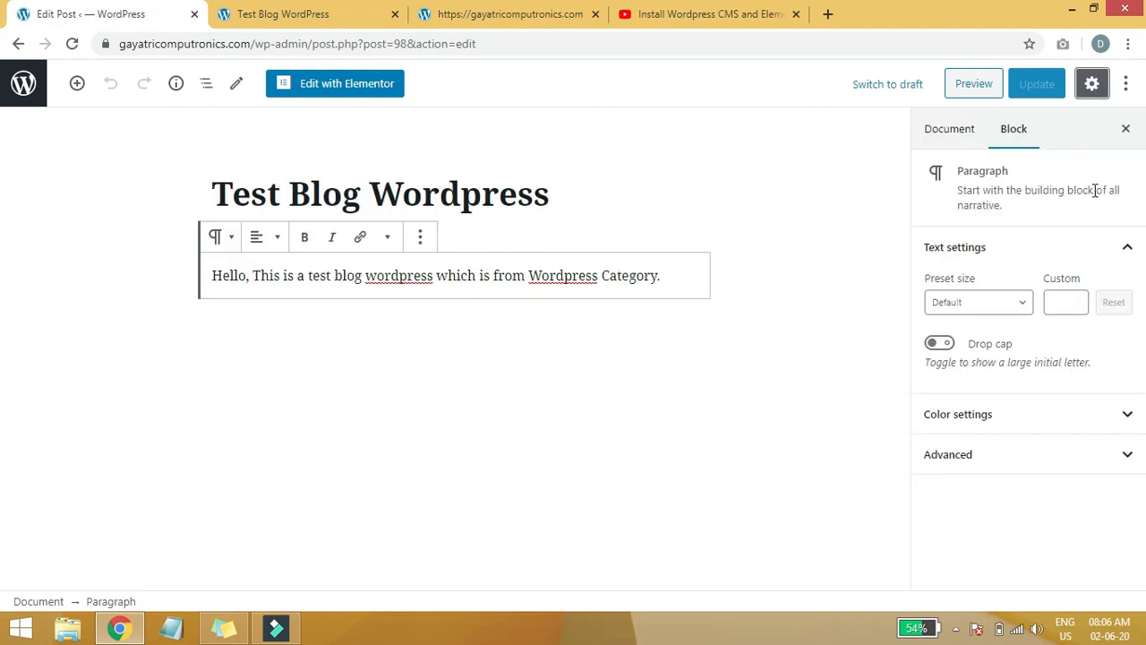
pyautogui.click(943, 141)
pyautogui.click(932, 413)
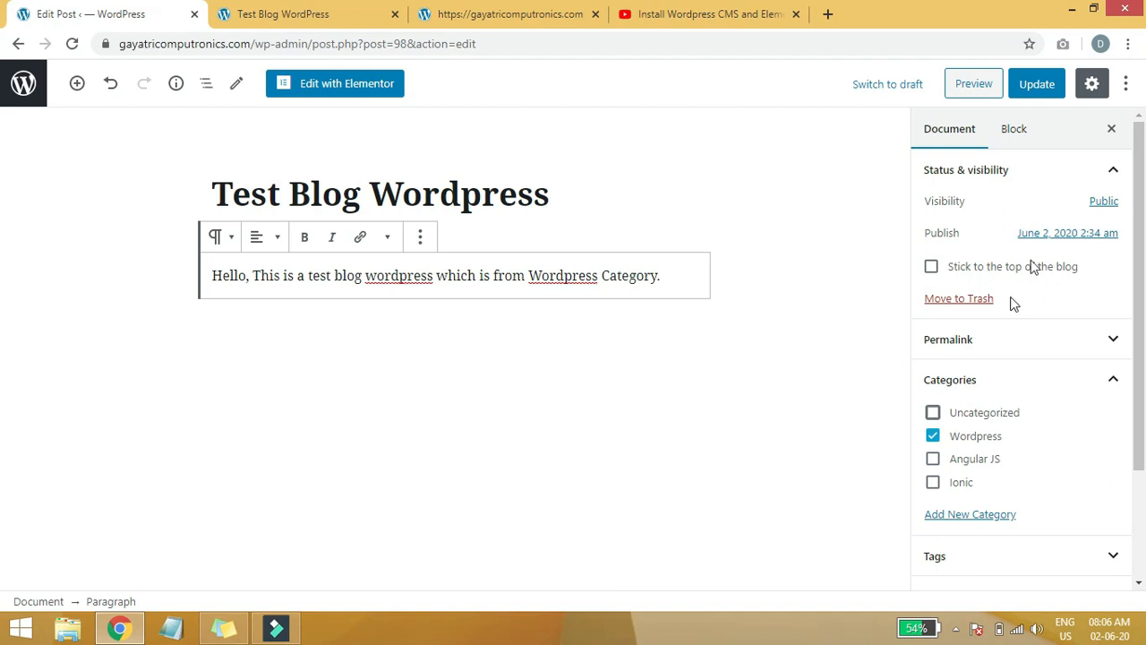
pyautogui.click(1037, 90)
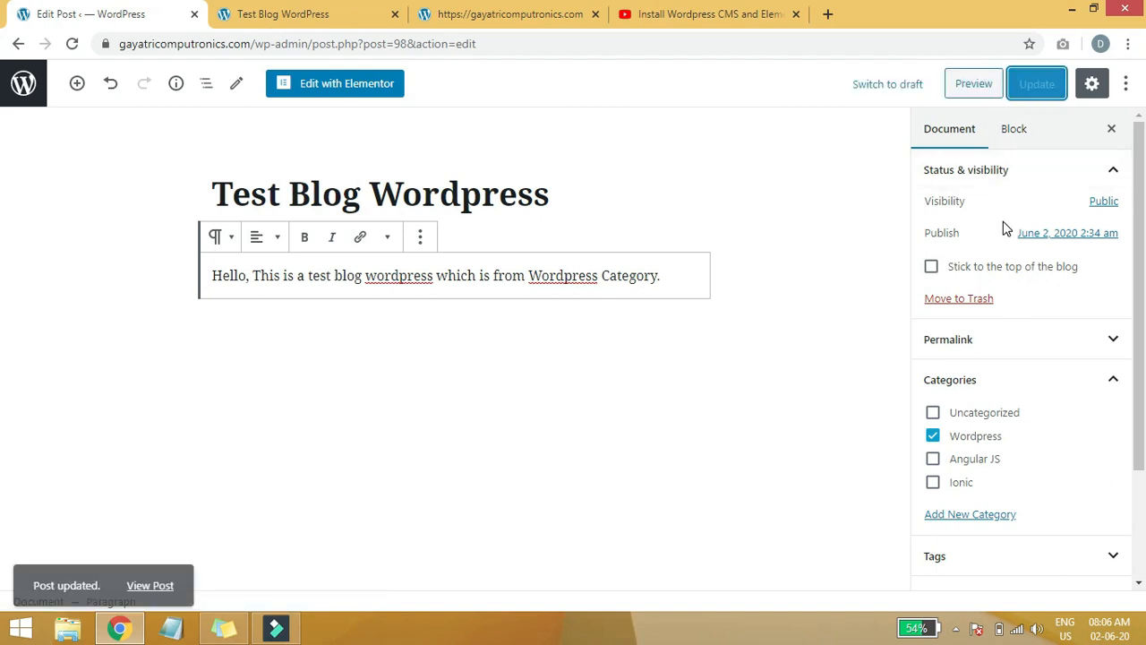
pyautogui.click(24, 97)
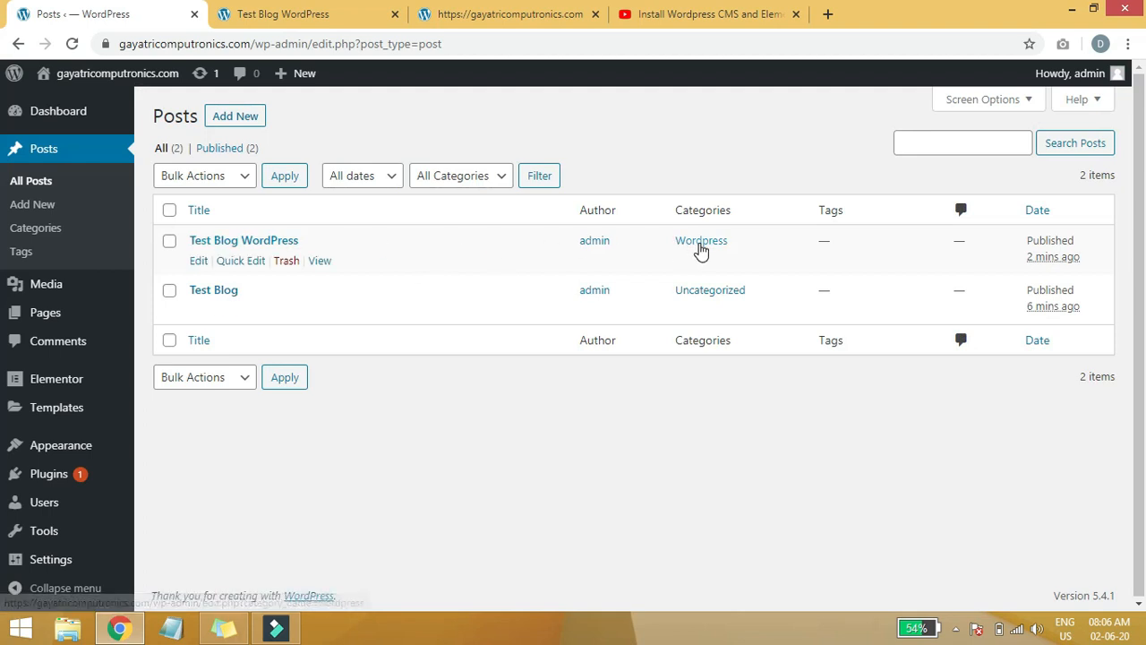
# Create a new post and title it "Test Blog Angular".
pyautogui.click(31, 208)
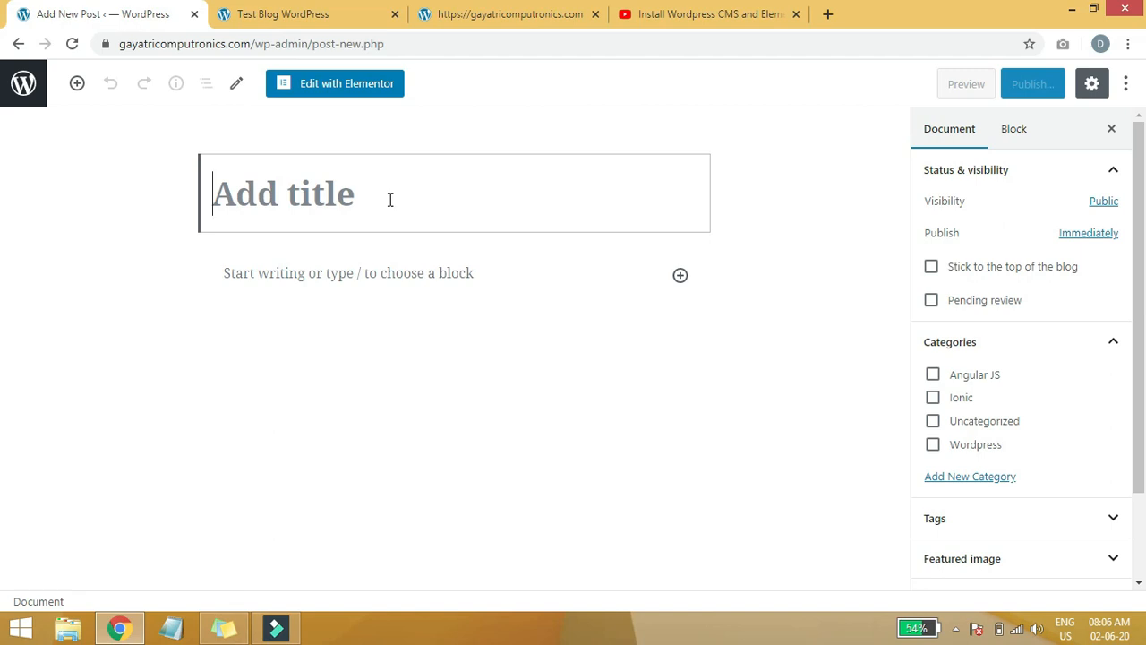
pyautogui.write('test')
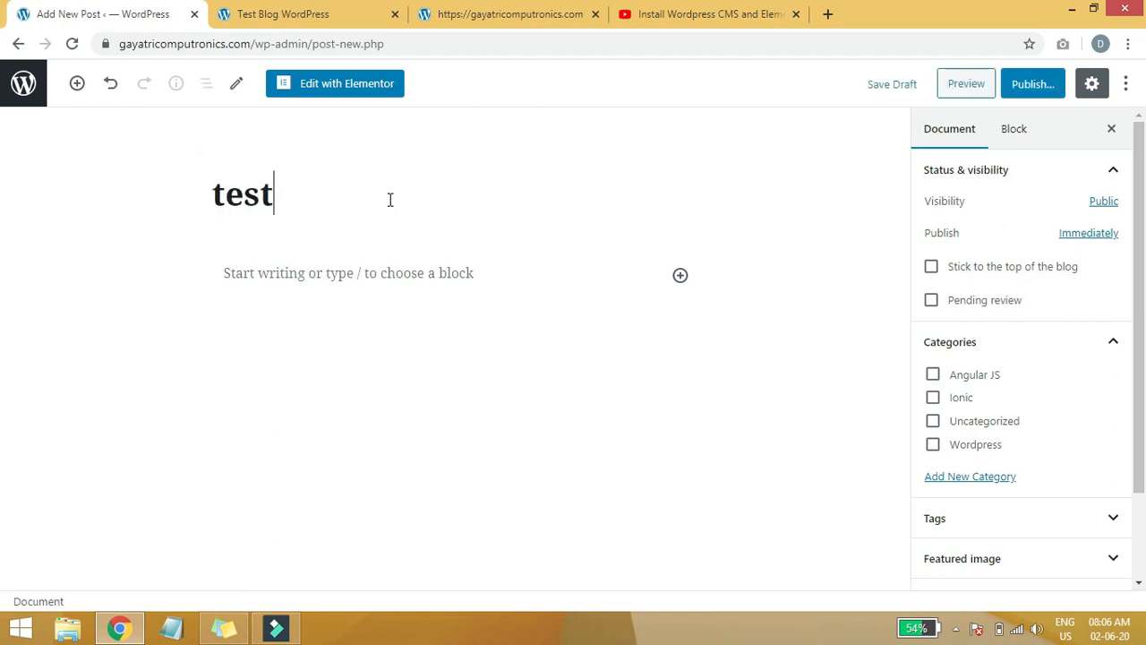
pyautogui.press('BackSpace')
pyautogui.press('BackSpace')
pyautogui.press('BackSpace')
pyautogui.press('BackSpace')
pyautogui.write('Test ')
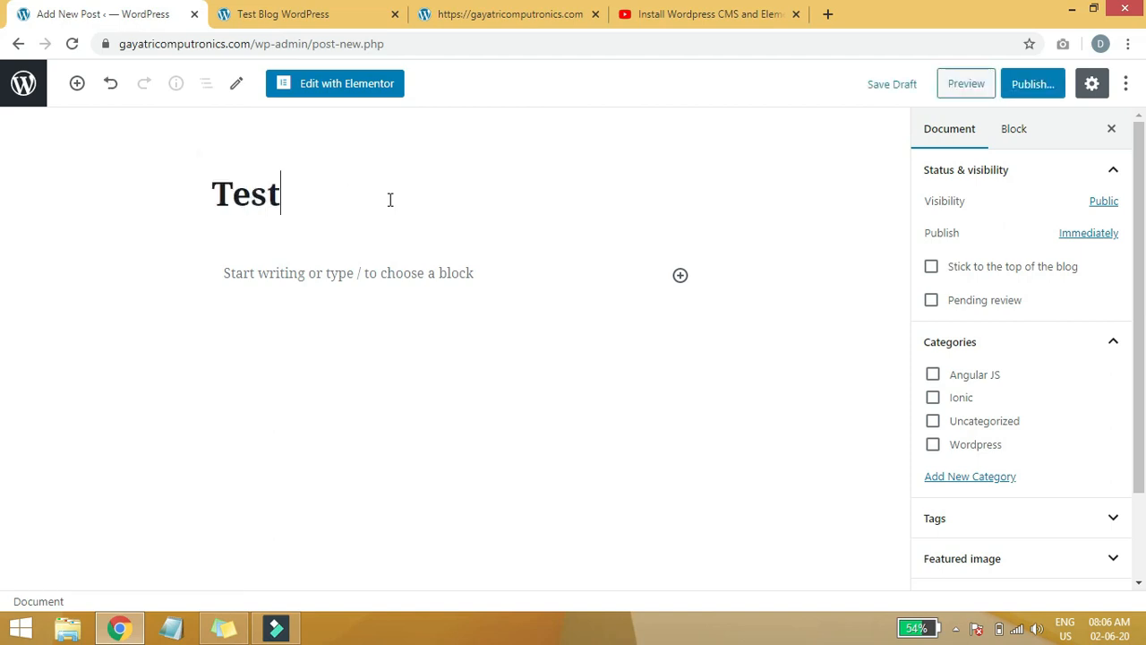
pyautogui.write('Blog Angular')
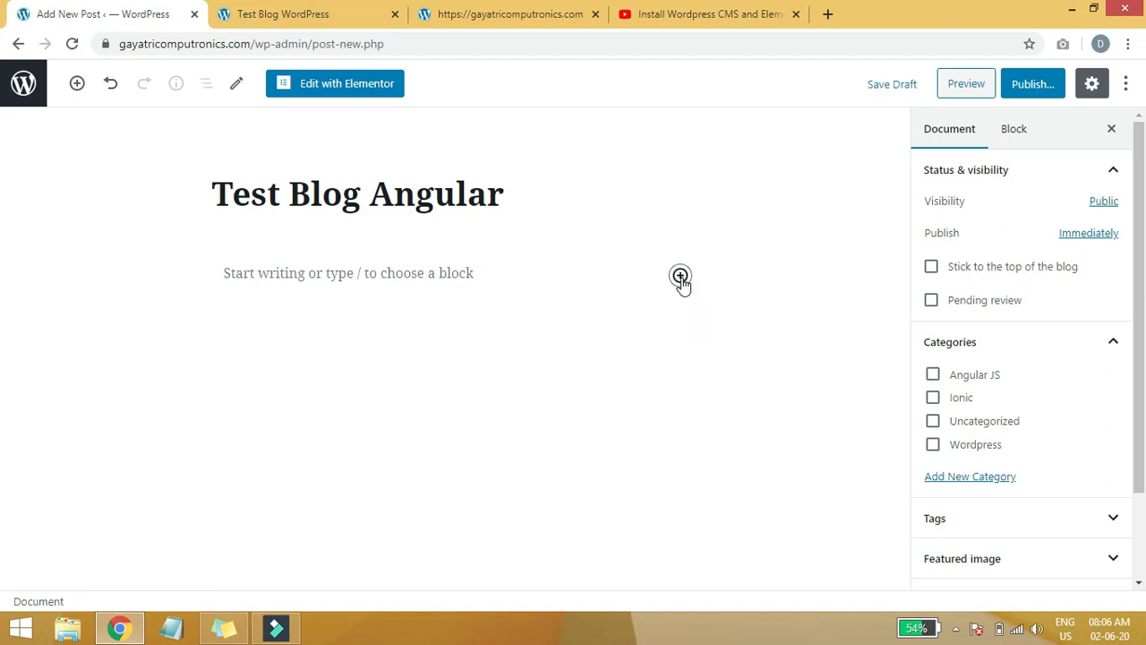
# Insert a Paragraph block reading "Hello, This is a test blog Angular from Angular Category.".
pyautogui.click(680, 278)
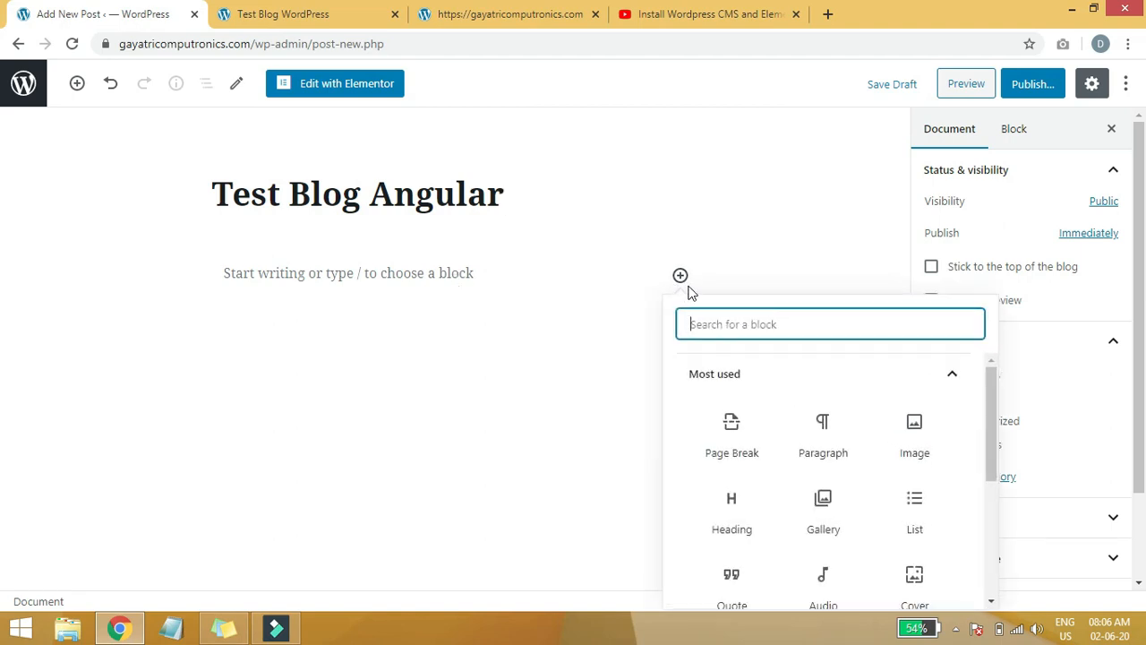
pyautogui.click(823, 434)
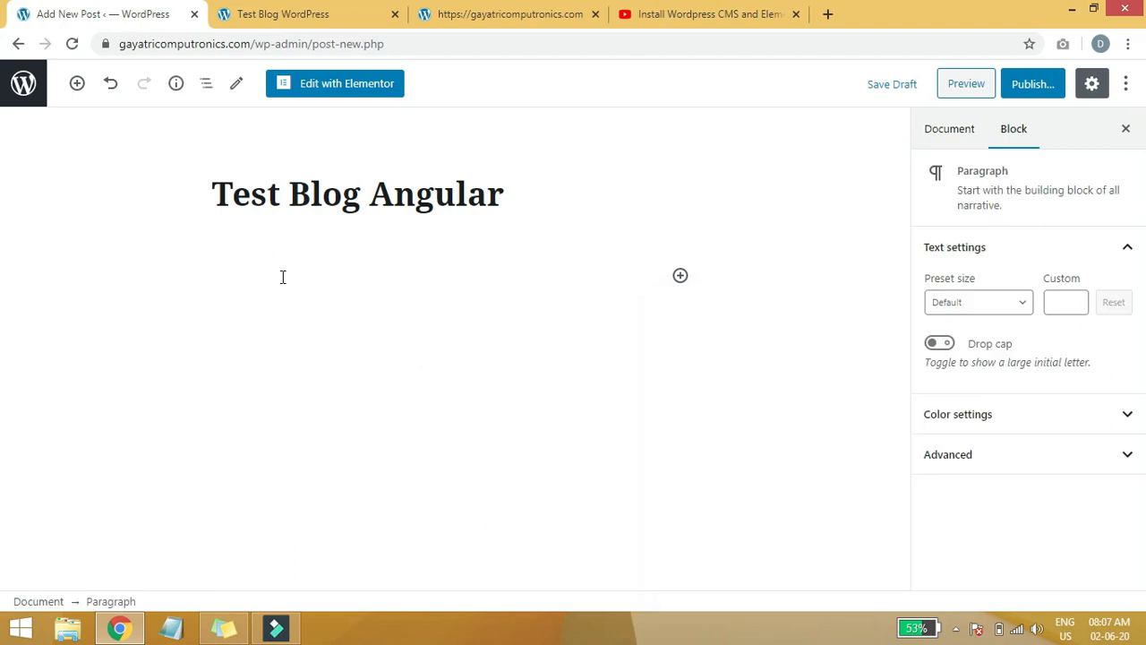
pyautogui.write('Hello, This is a test blog Angu')
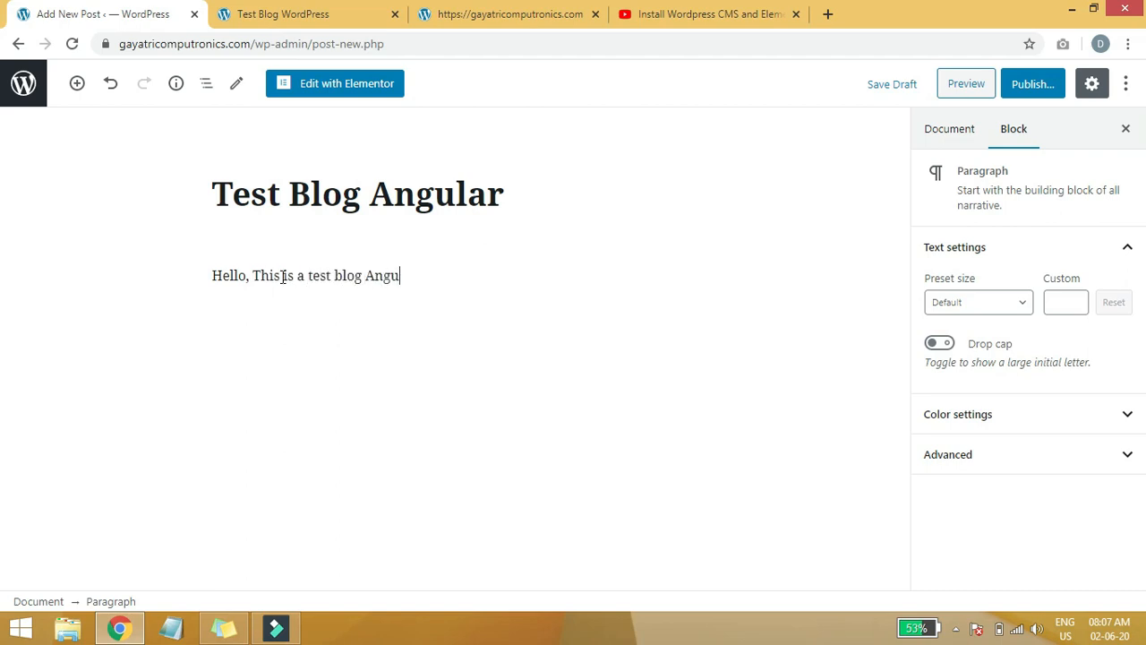
pyautogui.write('lar from Angular Category.')
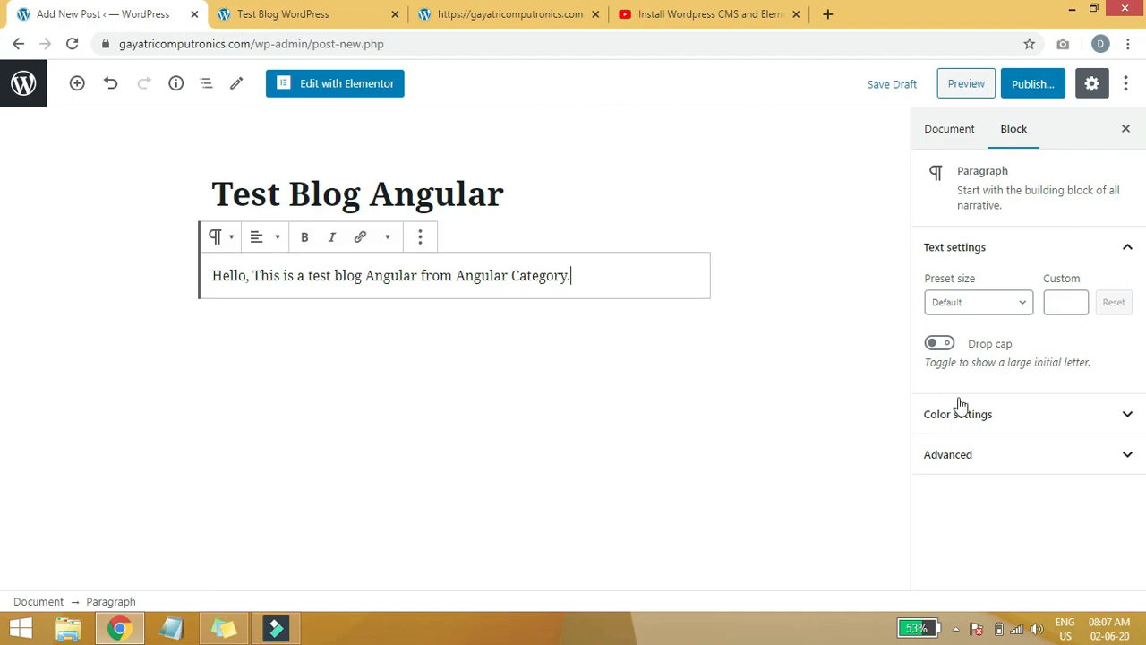
# Assign the Angular JS category to the post, publish it, and return to the posts list.
pyautogui.click(950, 136)
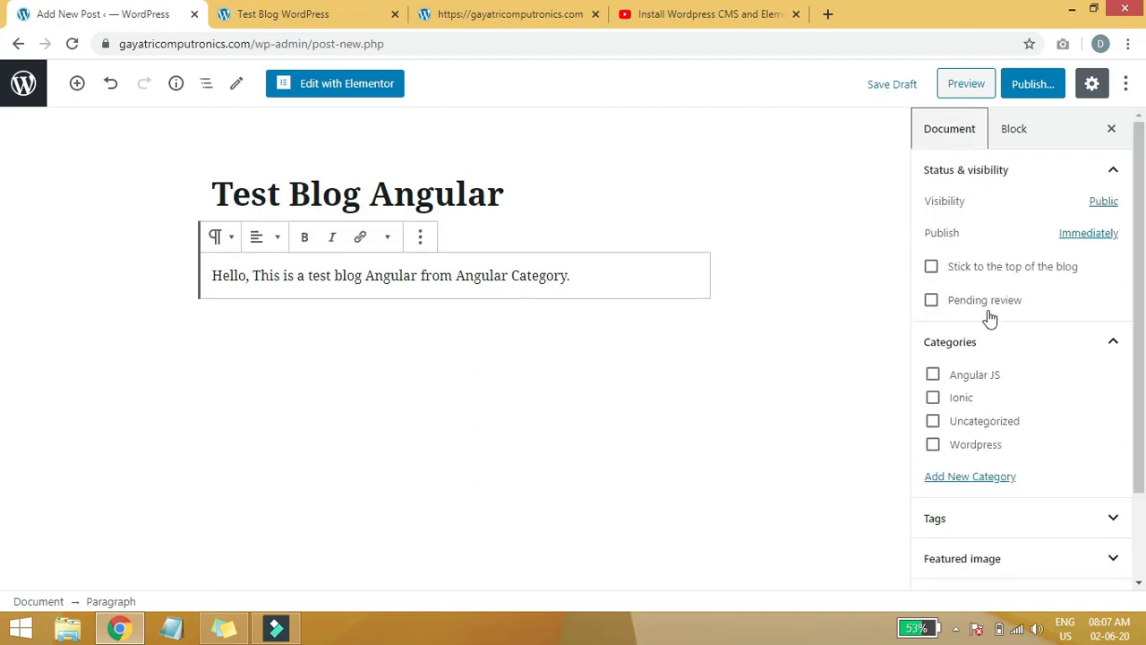
pyautogui.click(933, 376)
pyautogui.click(1030, 84)
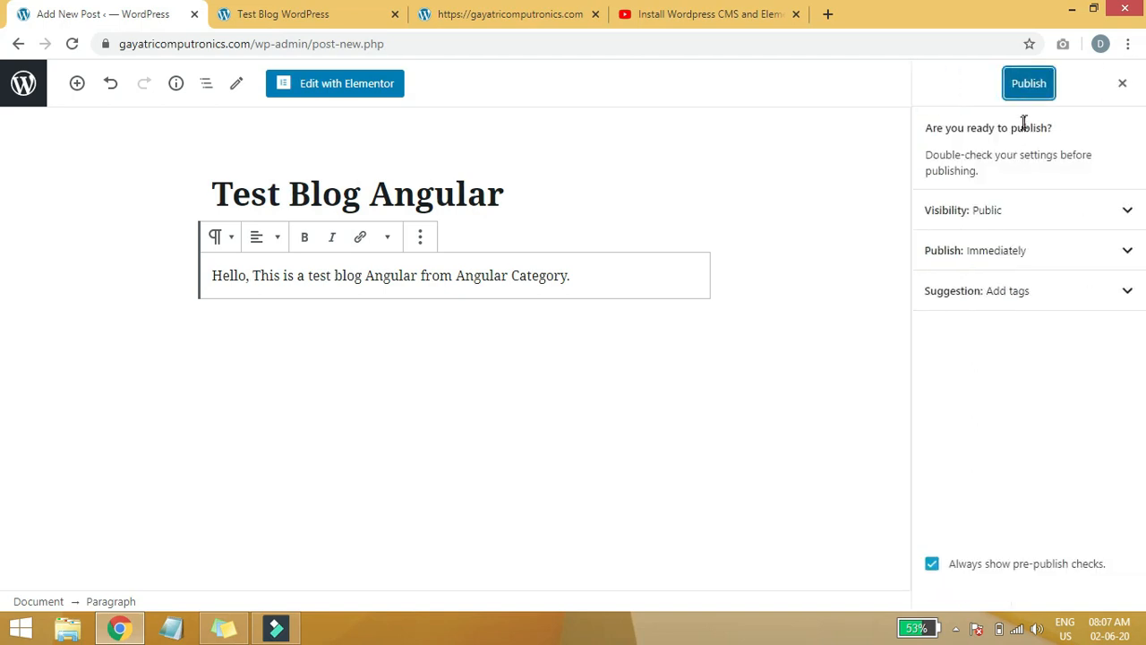
pyautogui.click(1028, 83)
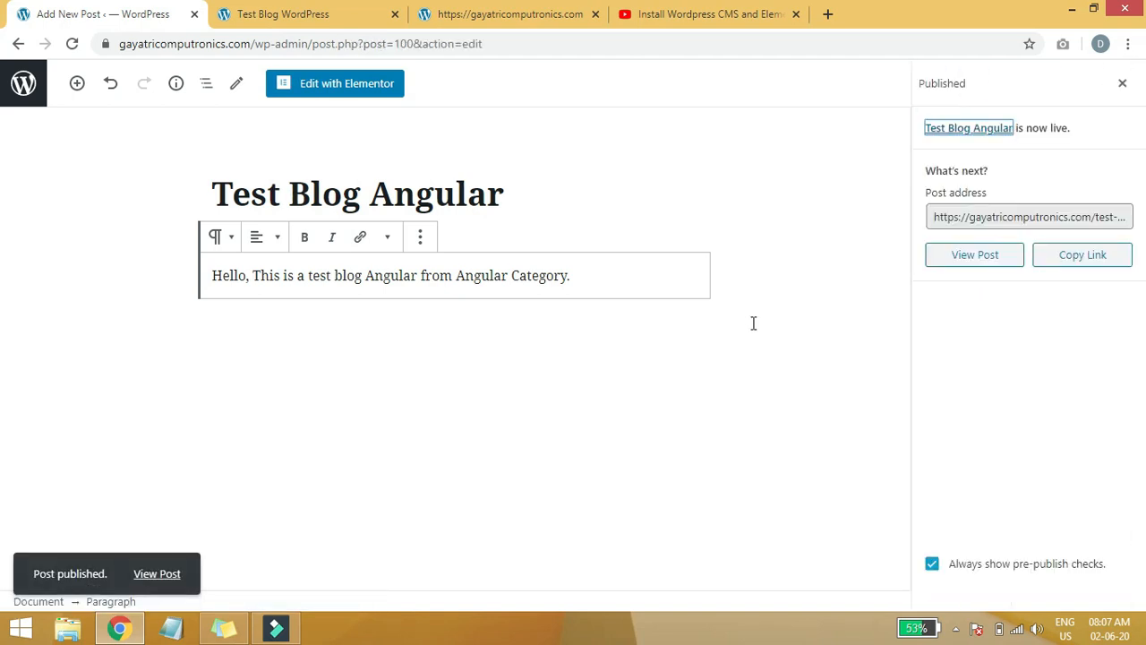
pyautogui.click(23, 83)
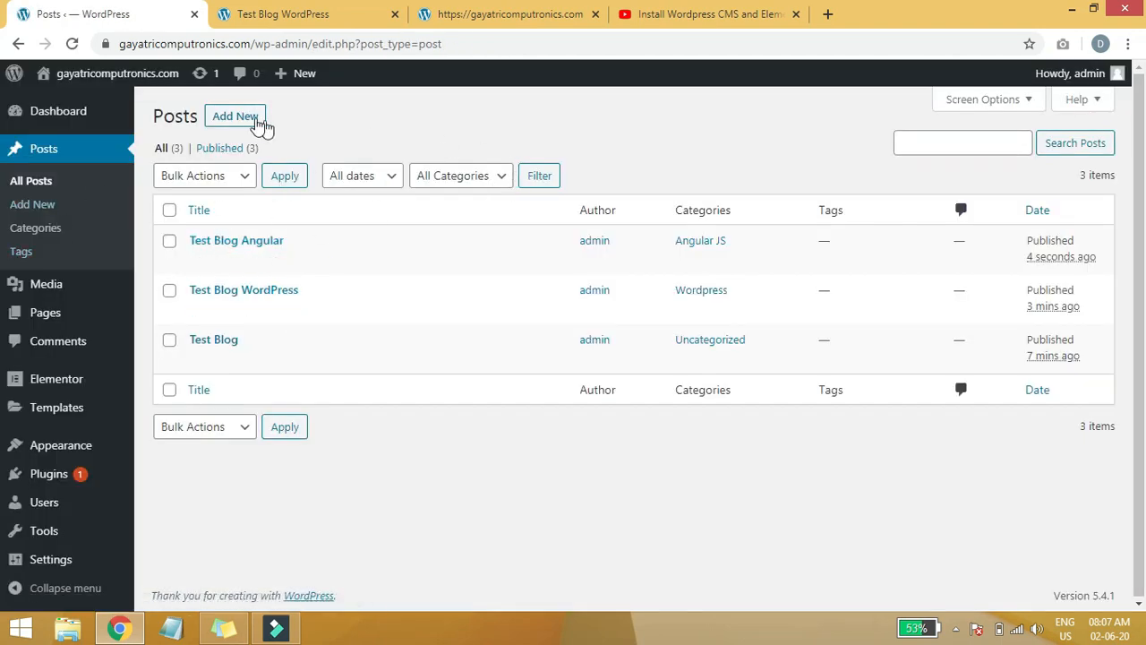
# Create another new post and title it "Test Blog Ionic".
pyautogui.click(244, 119)
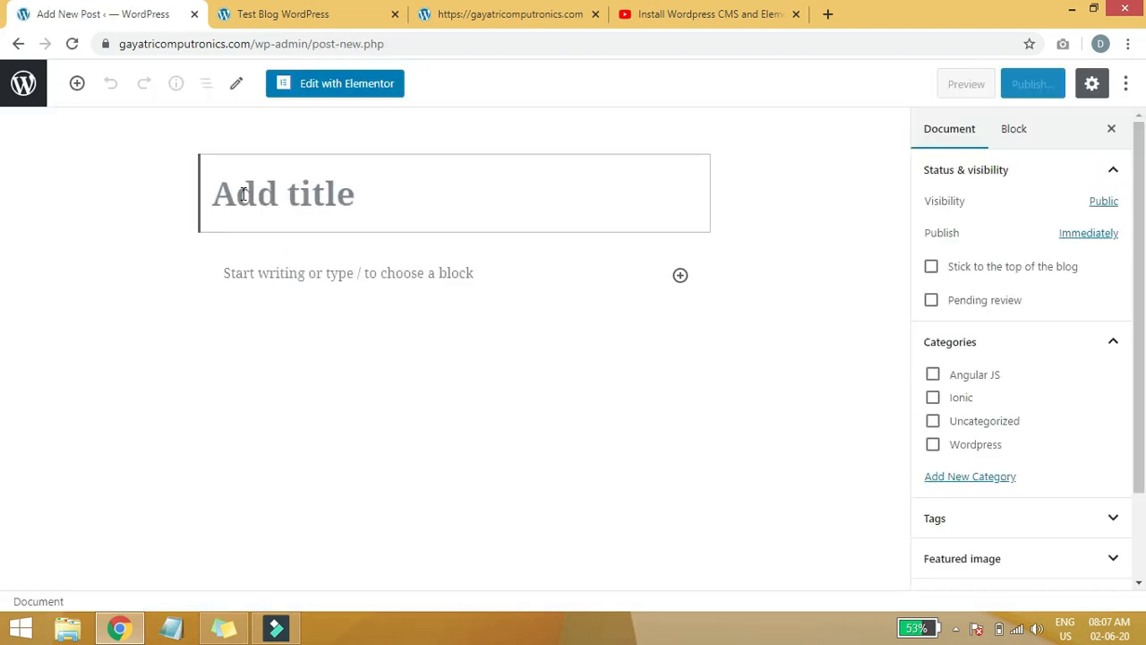
pyautogui.write('Test')
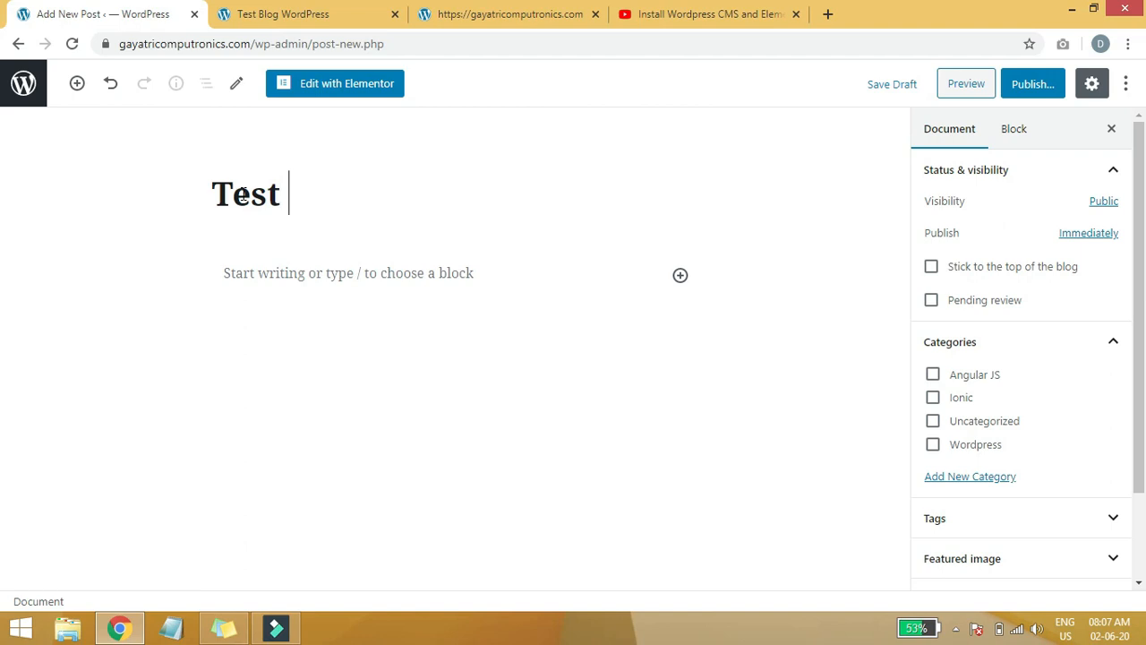
pyautogui.write(' Blog')
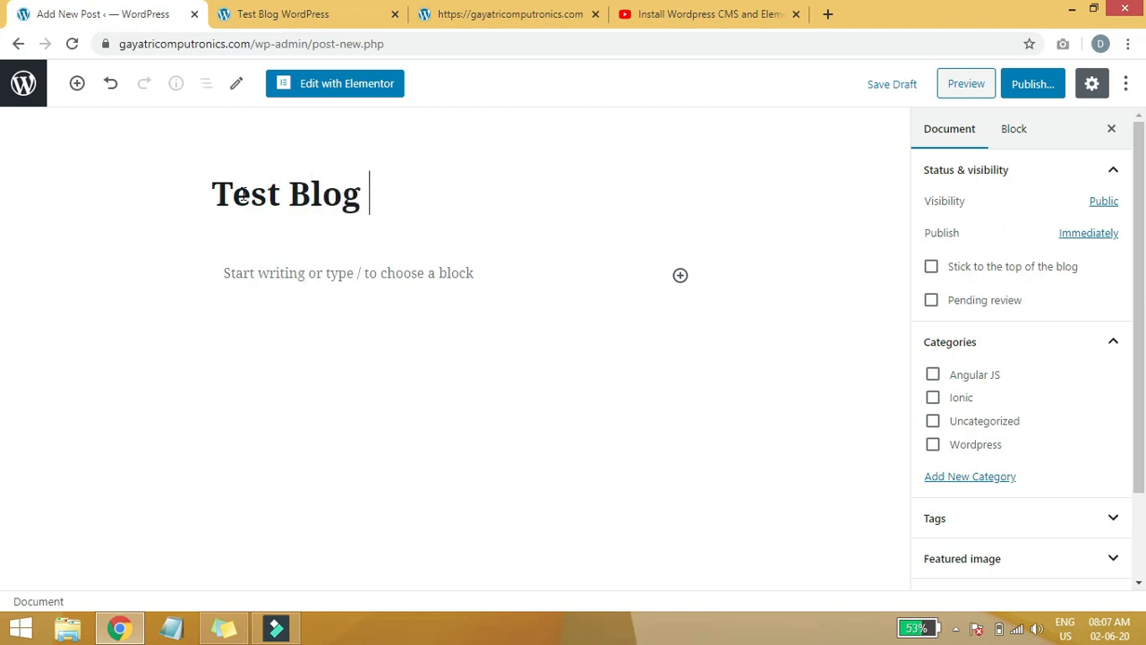
pyautogui.write(' Ionic')
pyautogui.press('Return')
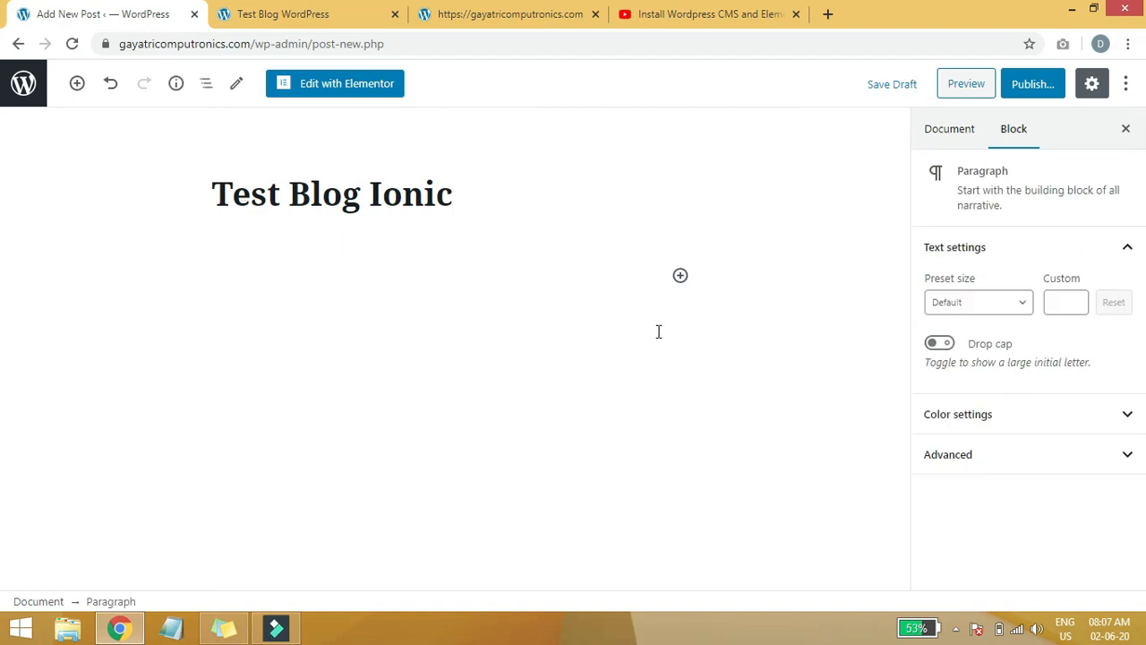
# Insert a Paragraph block reading "Hello, This is a test blog Ionic from Ionic Category".
pyautogui.click(680, 275)
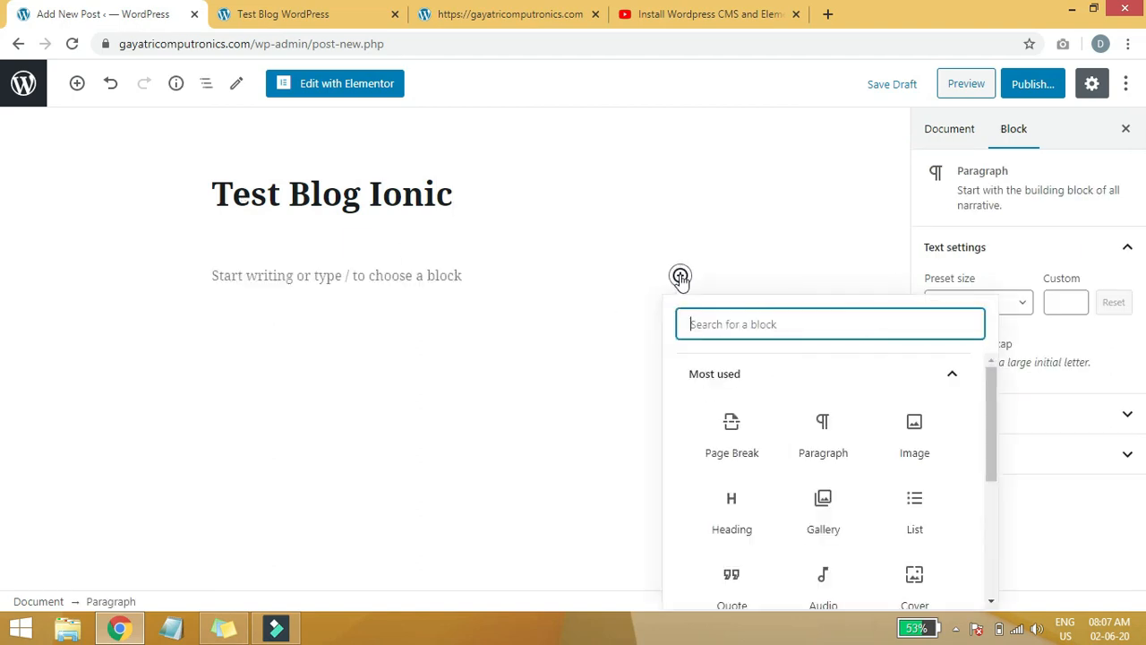
pyautogui.click(824, 439)
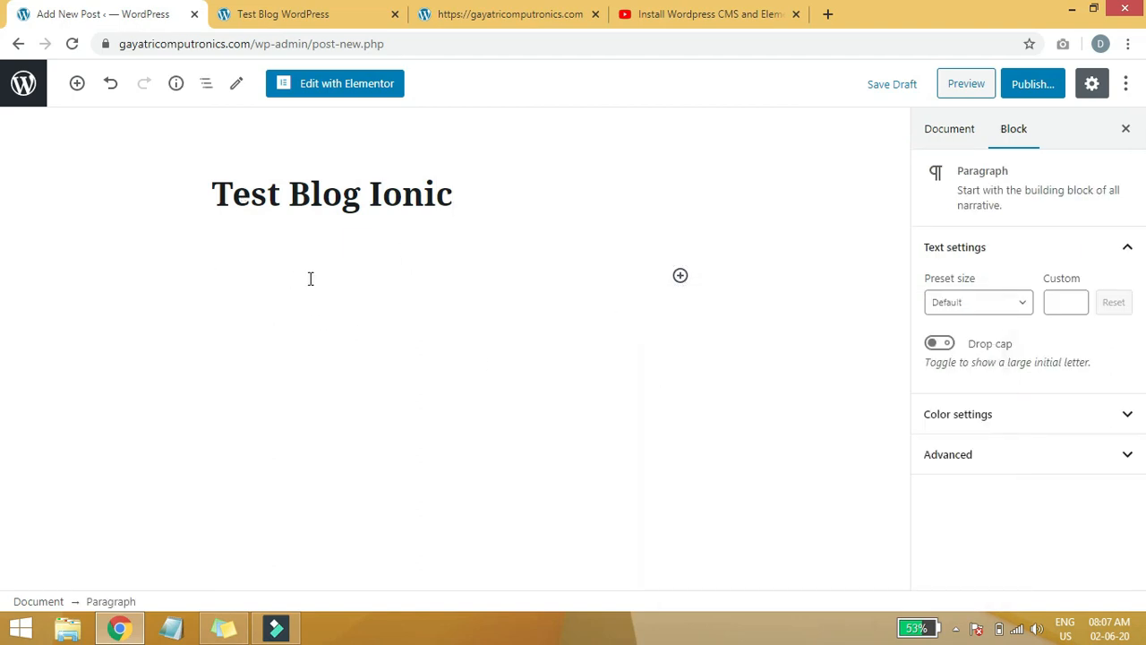
pyautogui.write('Hel')
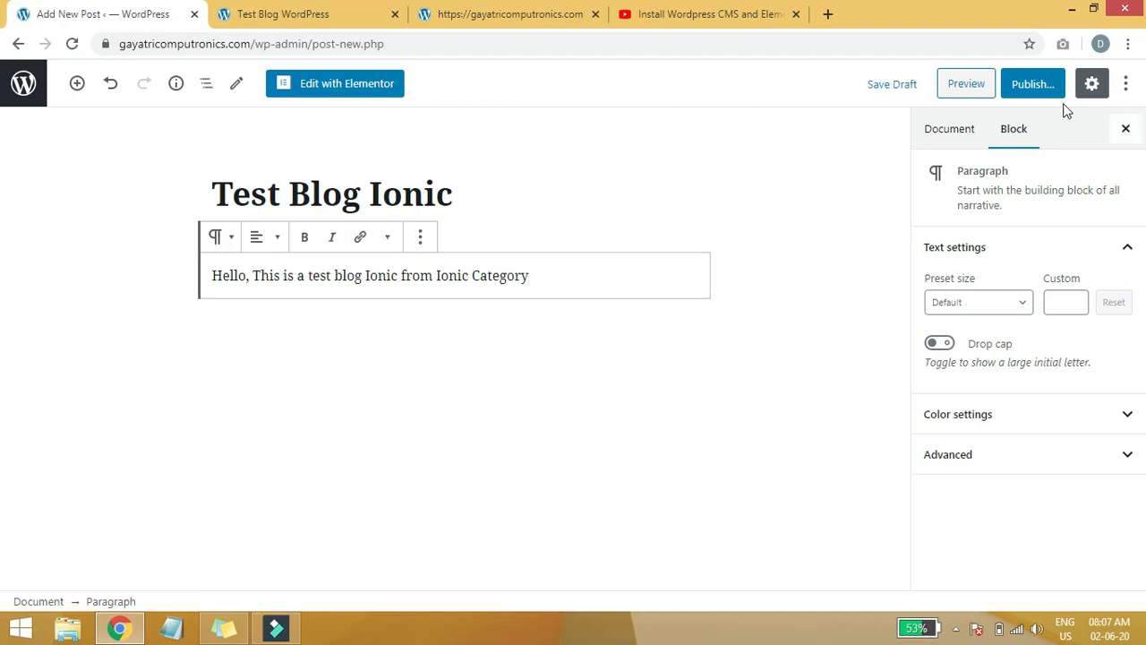
# Publish the Test Blog Ionic post and return to the posts list.
pyautogui.click(1039, 86)
pyautogui.click(1028, 83)
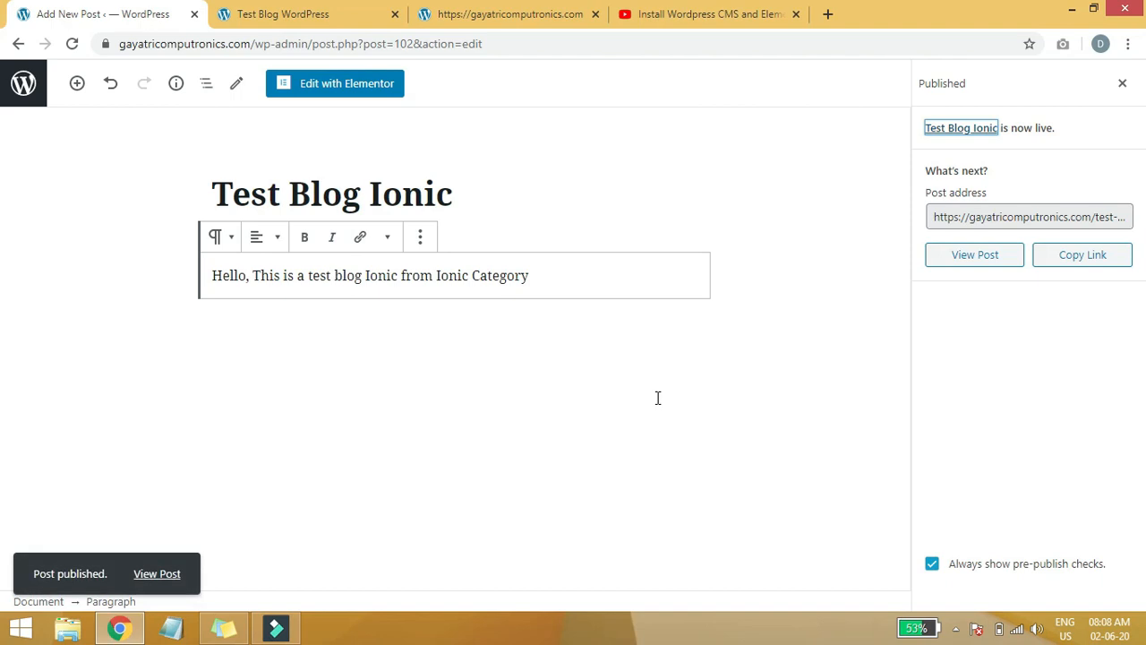
pyautogui.click(34, 84)
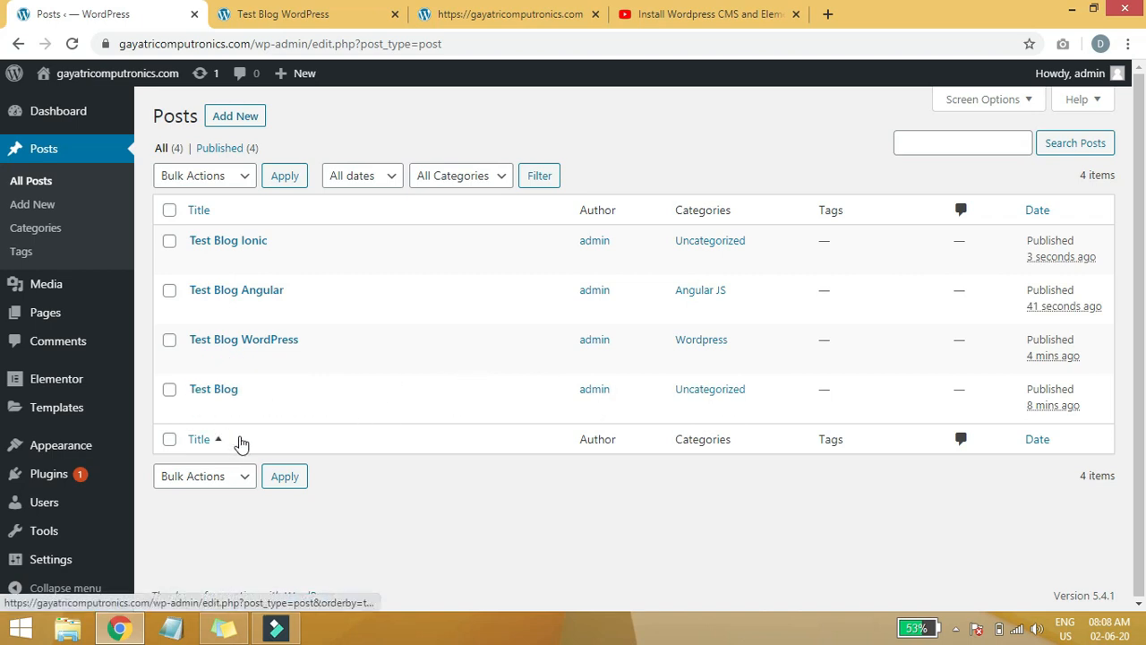
# Move the post titled "Test Blog" to the trash from the posts list.
pyautogui.click(169, 390)
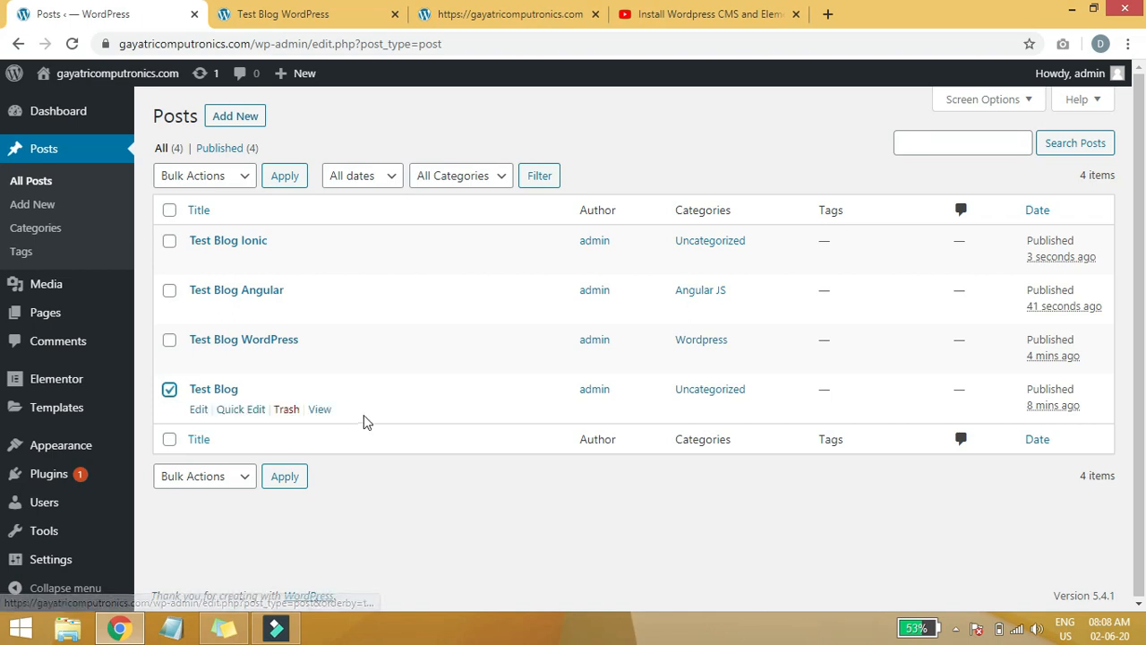
pyautogui.click(205, 179)
pyautogui.click(213, 232)
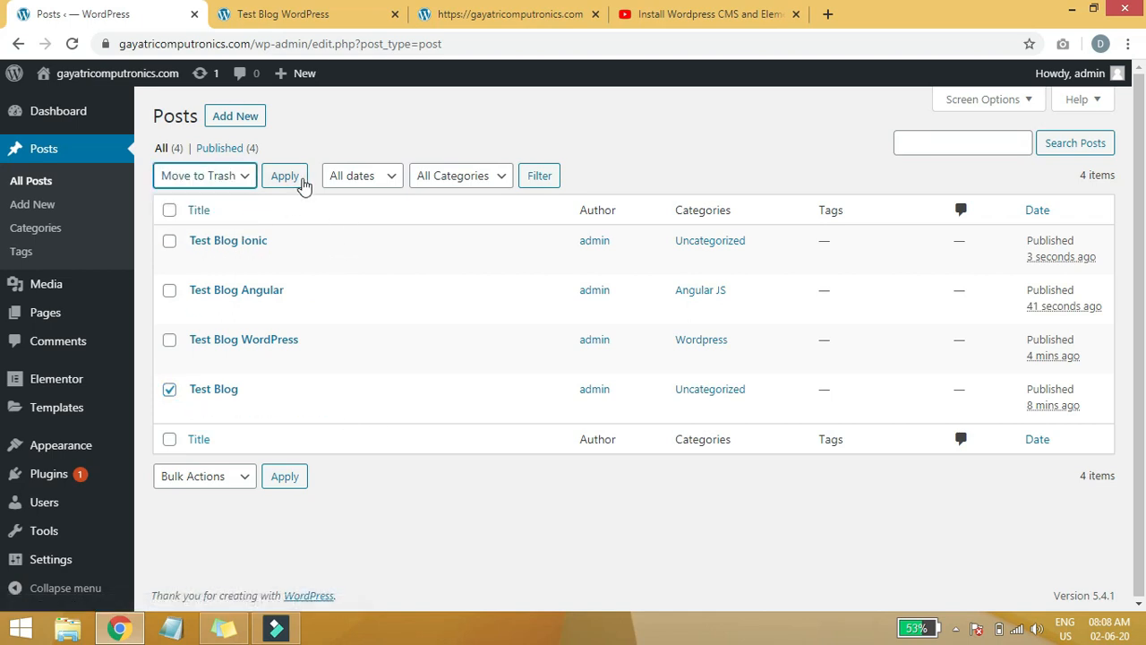
pyautogui.click(299, 182)
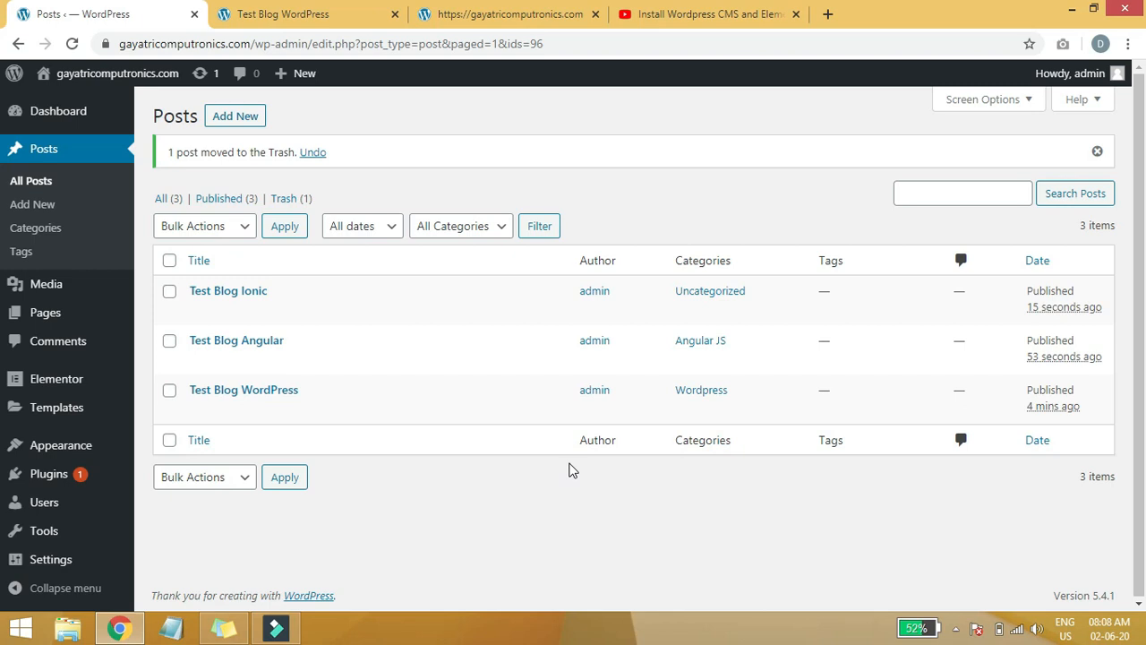
# Change the Test Blog Ionic post's category from Uncategorized to Ionic, update the post, and return to the posts list.
pyautogui.click(244, 295)
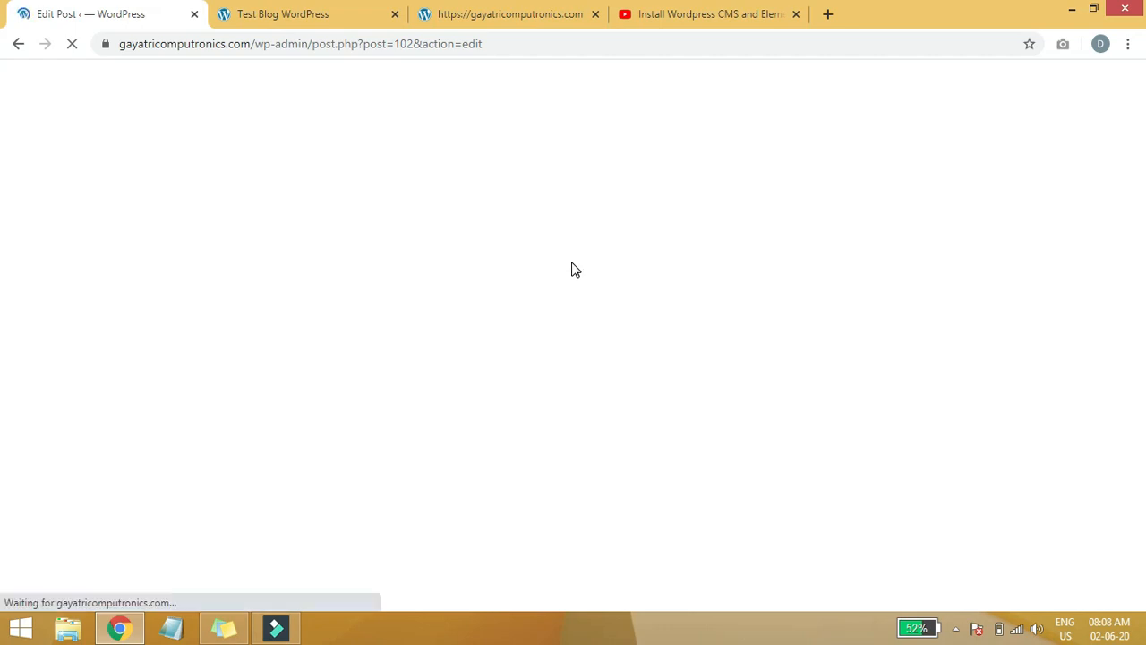
pyautogui.click(933, 413)
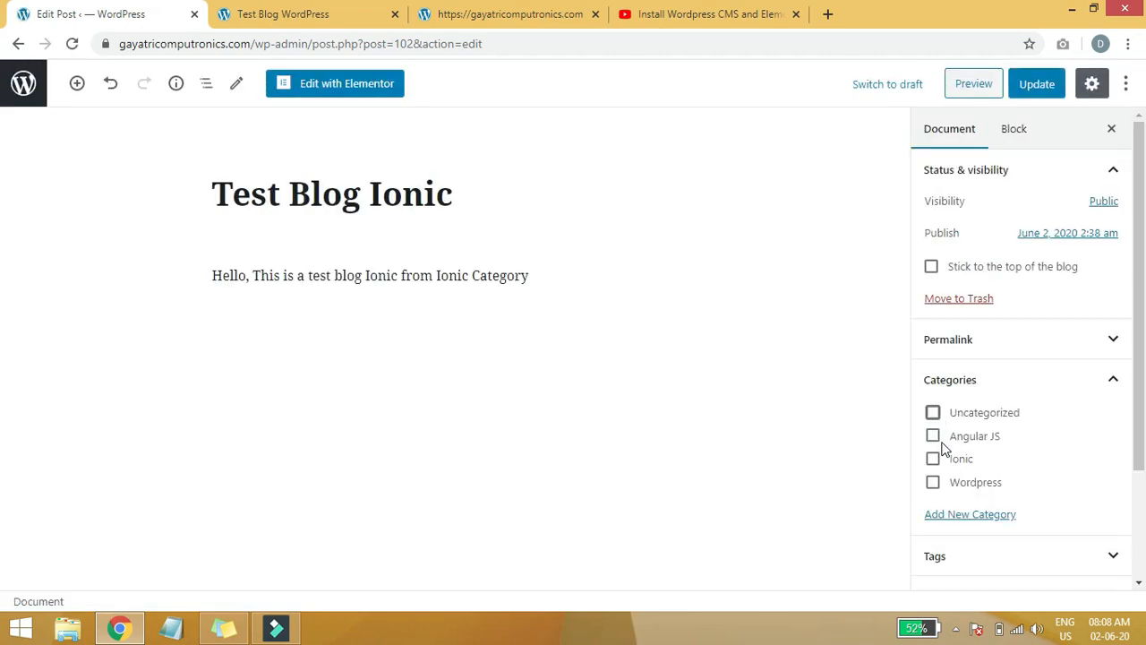
pyautogui.click(933, 459)
pyautogui.click(1037, 88)
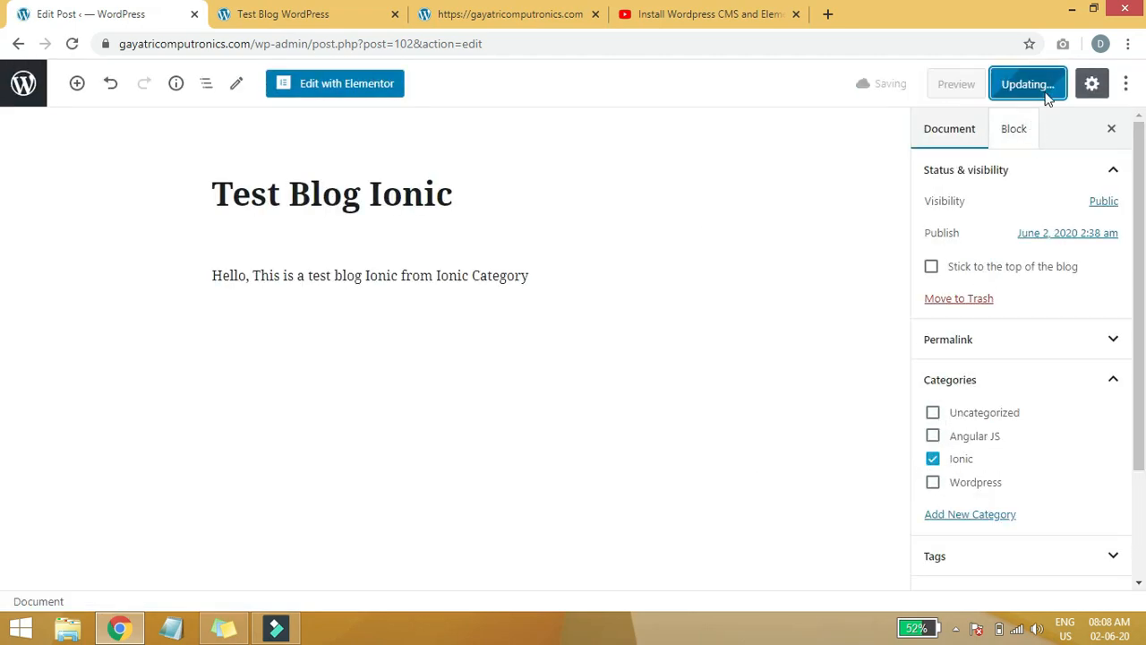
pyautogui.click(23, 84)
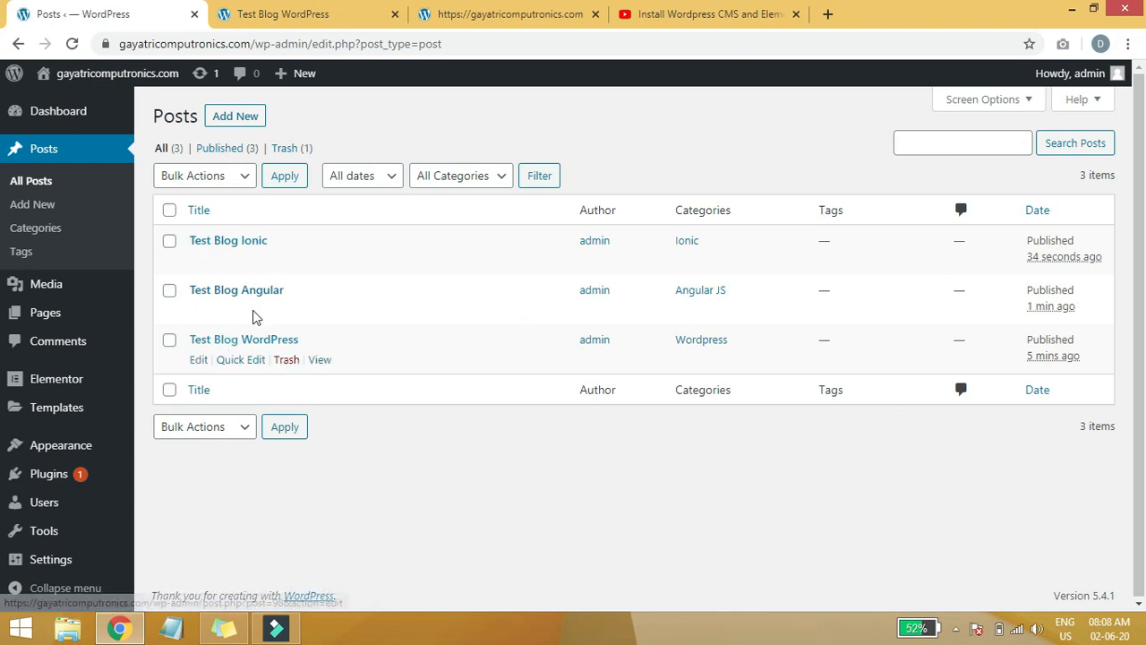
pyautogui.moveTo(1145, 227); pyautogui.dragTo(1145, 243)
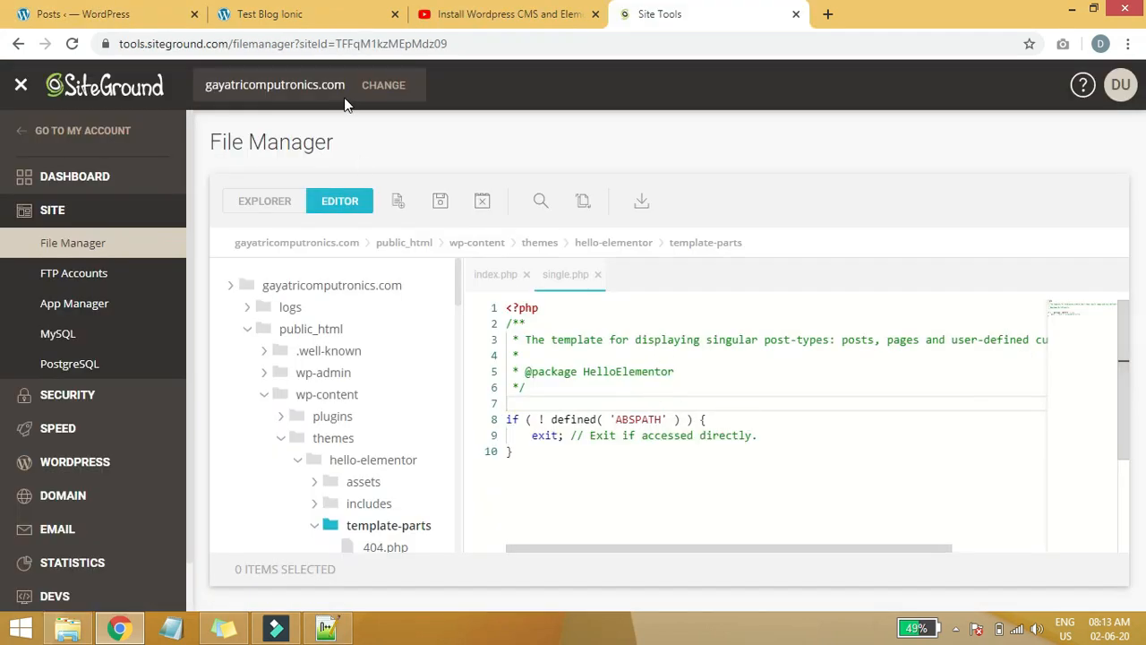
pyautogui.click(749, 424)
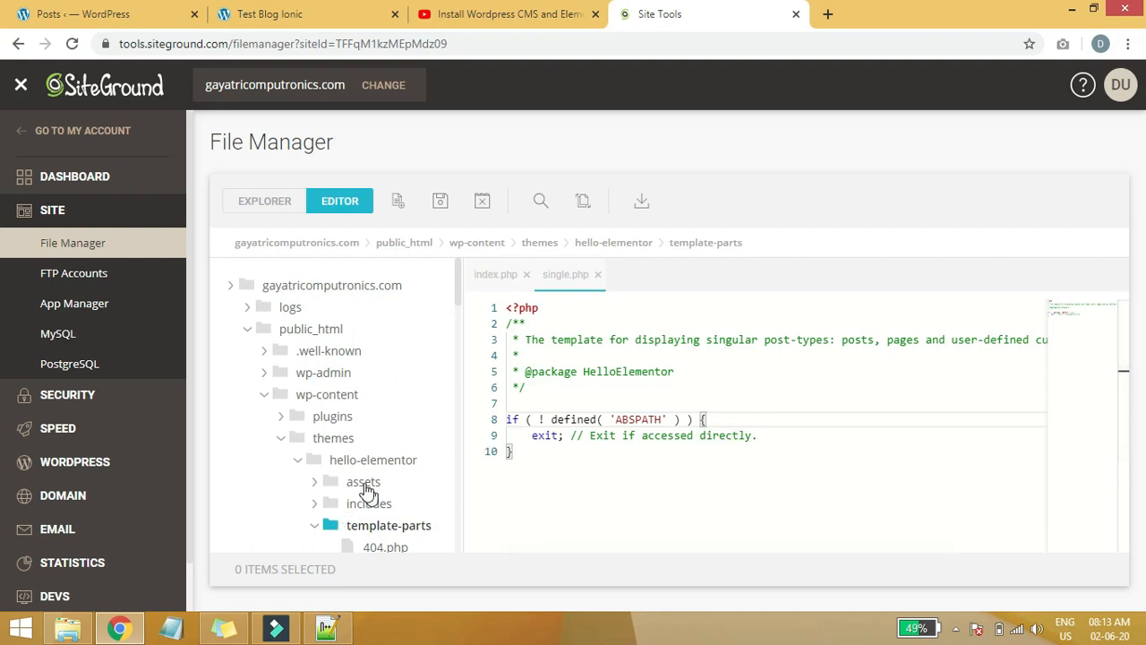
pyautogui.click(773, 438)
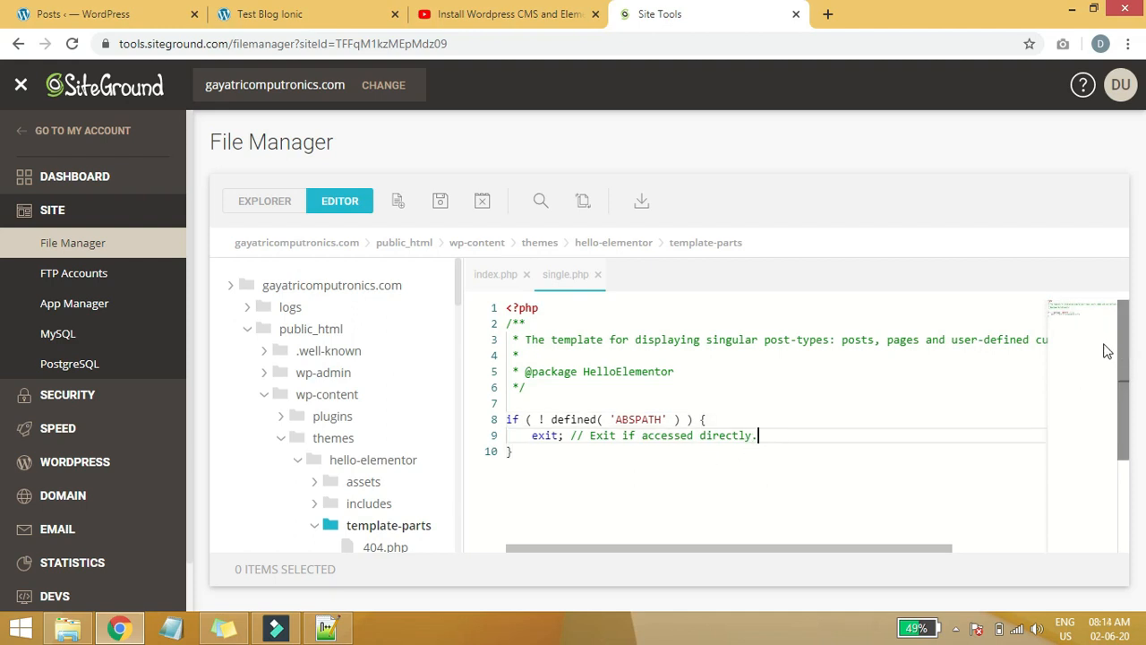
pyautogui.click(585, 459)
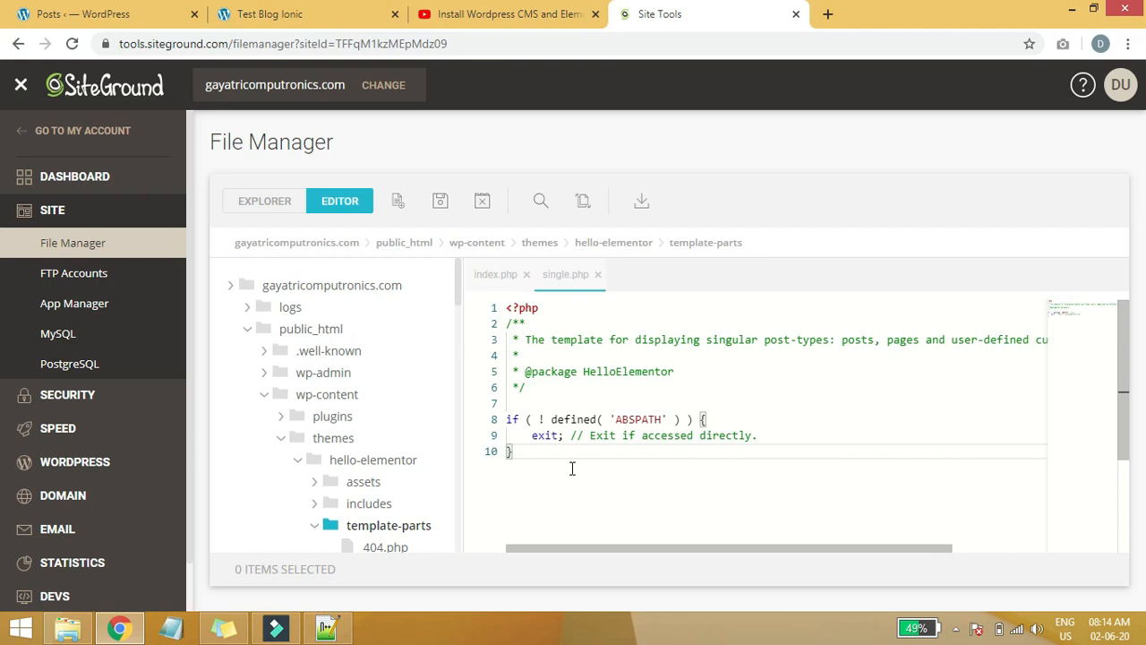
# Copy the complete single-post template code from the file open in the desktop text editor and return to the browser.
pyautogui.click(326, 628)
pyautogui.click(427, 357)
pyautogui.hotkey('ctrl', 'a')
pyautogui.click(119, 627)
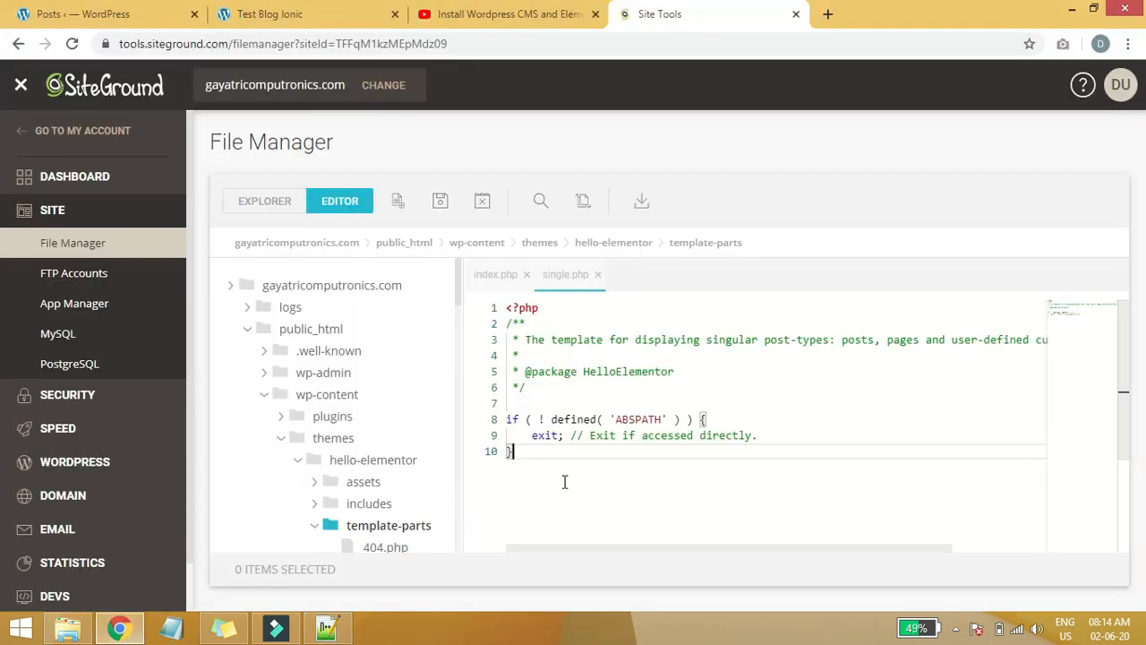
# Replace the whole content of single.php in hello-elementor's template-parts folder with the copied template code and save the file.
pyautogui.hotkey('ctrl', 'a')
pyautogui.hotkey('ctrl', 'v')
pyautogui.scroll(4, 627, 448)
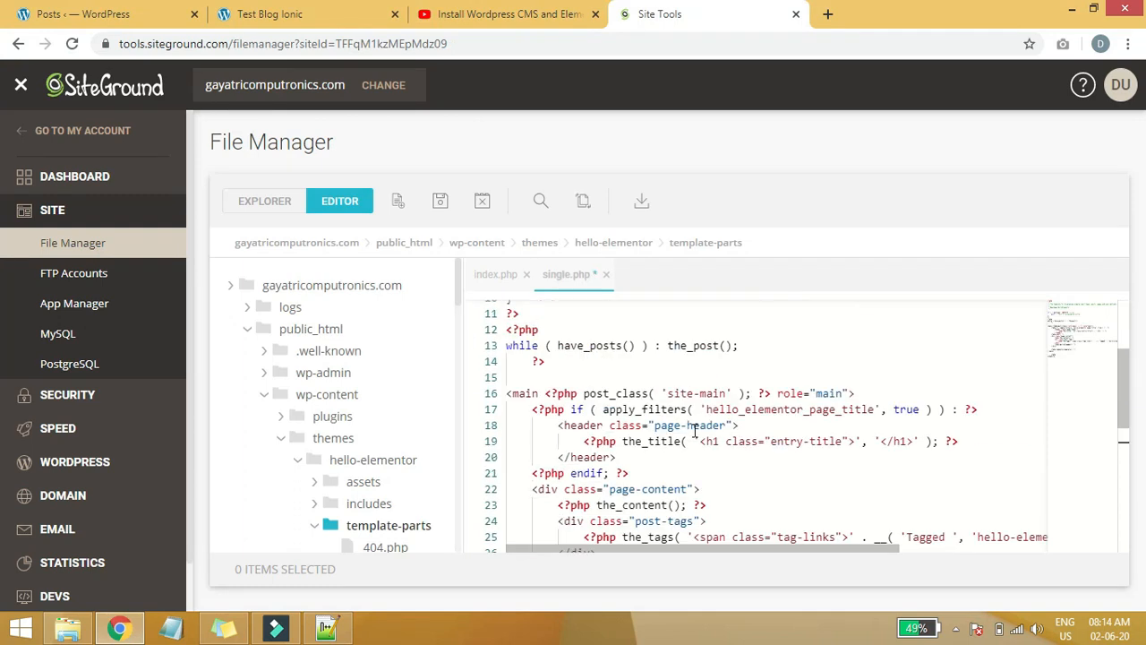
pyautogui.scroll(2, 659, 443)
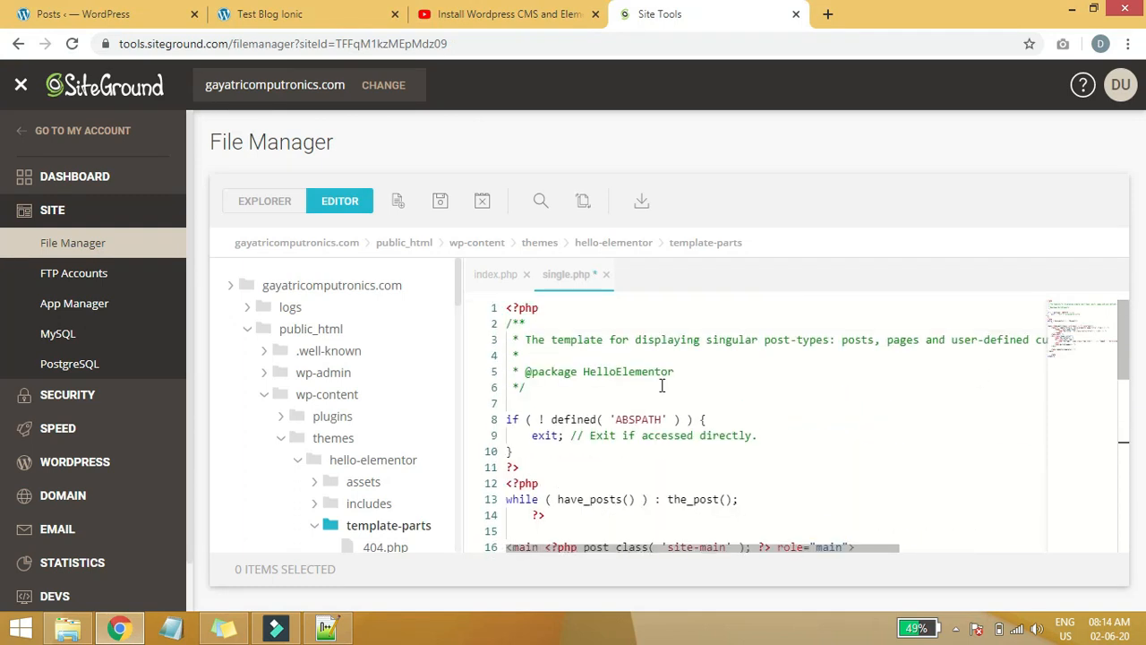
pyautogui.click(440, 201)
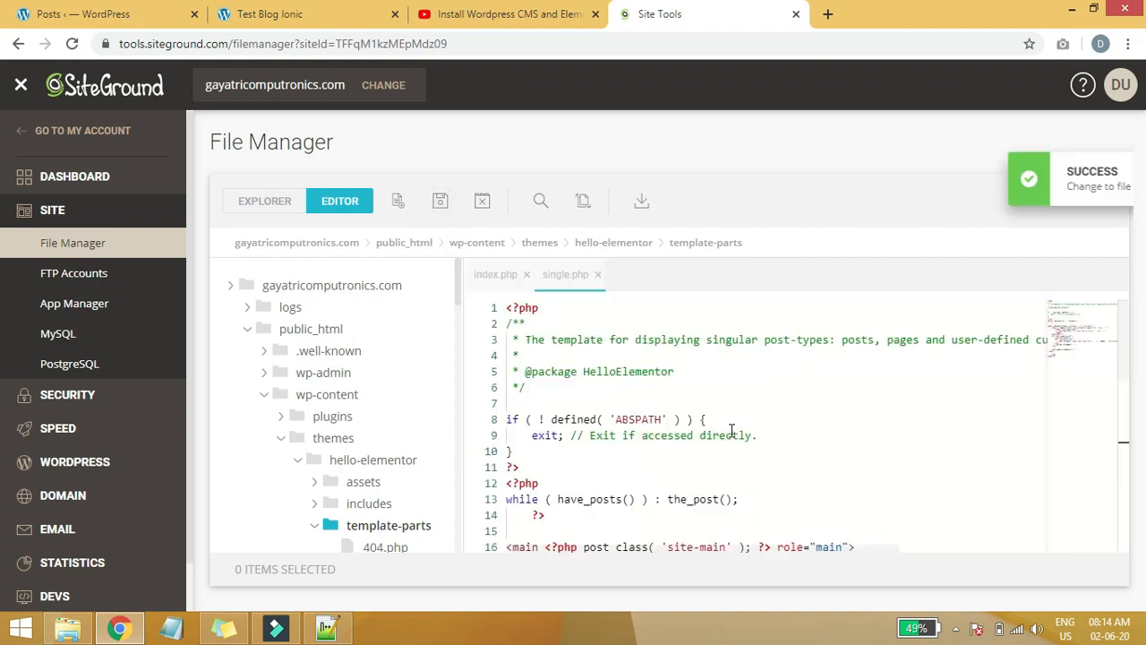
pyautogui.click(1099, 179)
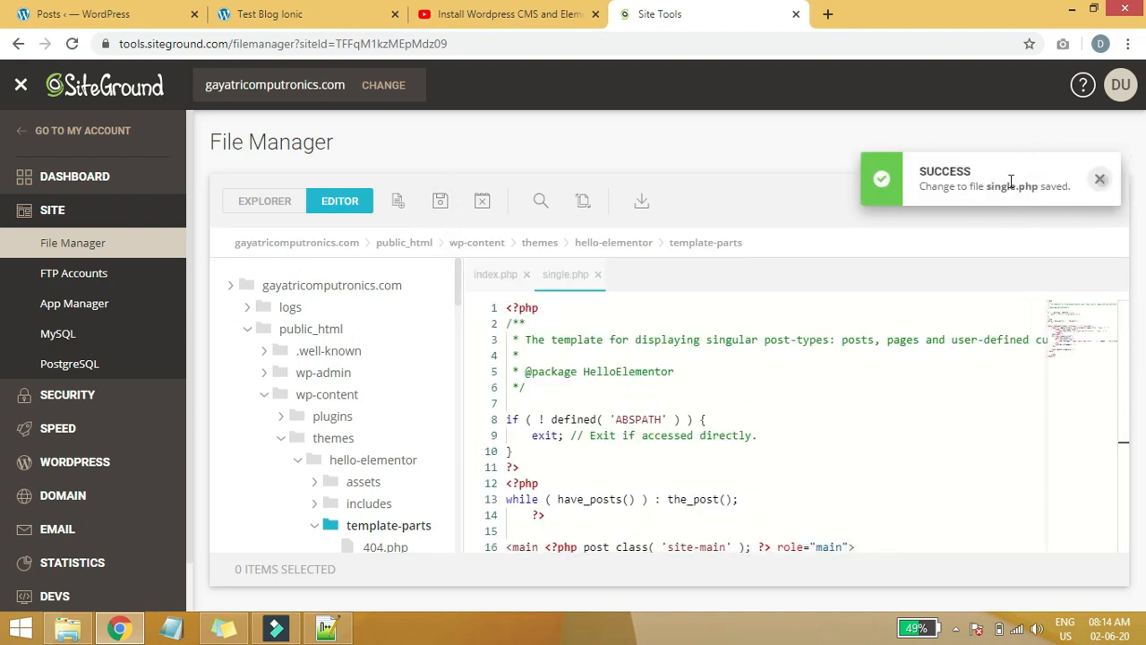
# Open the published Test Blog Ionic page and examine its post title and content.
pyautogui.click(141, 20)
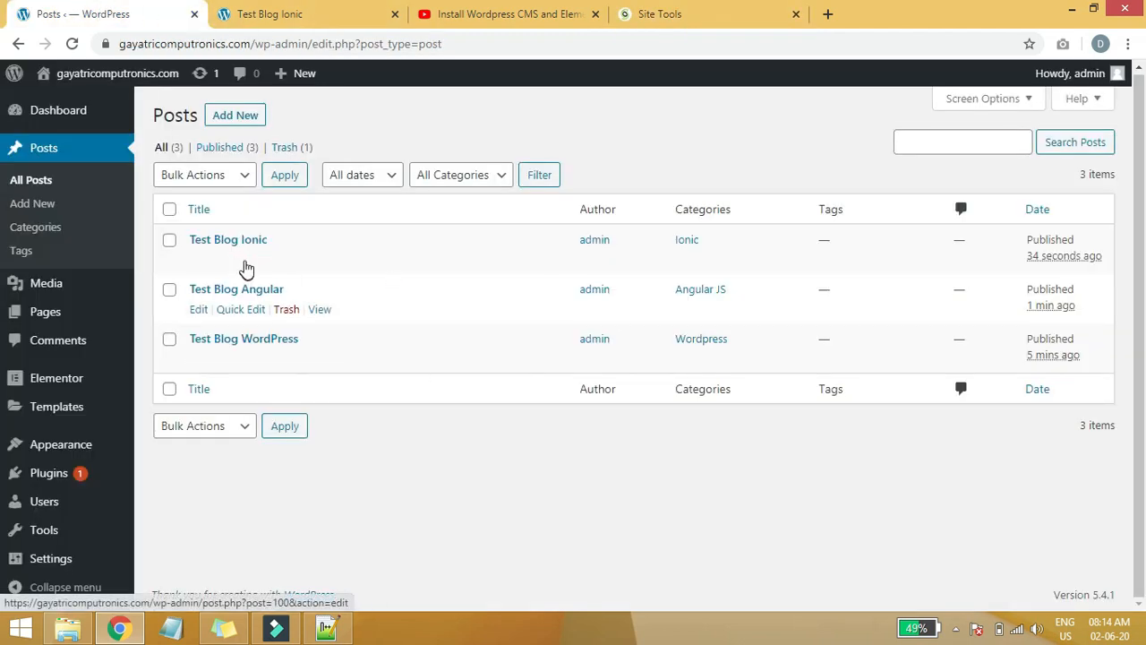
pyautogui.click(305, 13)
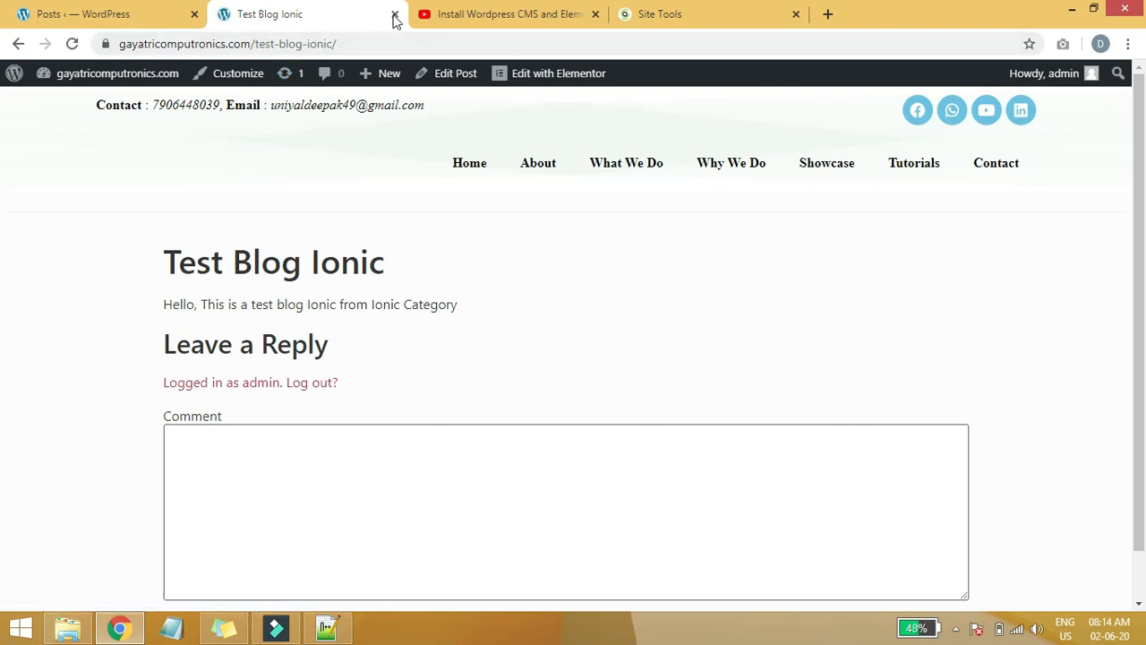
pyautogui.moveTo(189, 265); pyautogui.dragTo(492, 269)
pyautogui.click(492, 269)
# Undo the code replacement in single.php, save it, and view the Test Blog Ionic page with the shortened template.
pyautogui.click(723, 18)
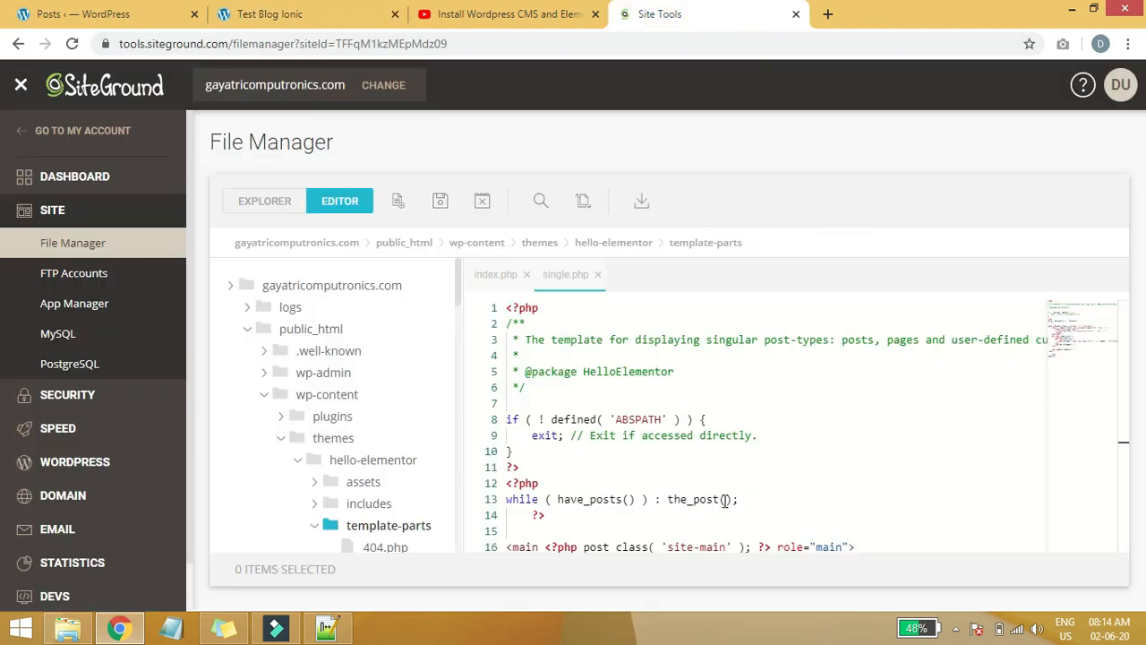
pyautogui.hotkey('ctrl', 'z')
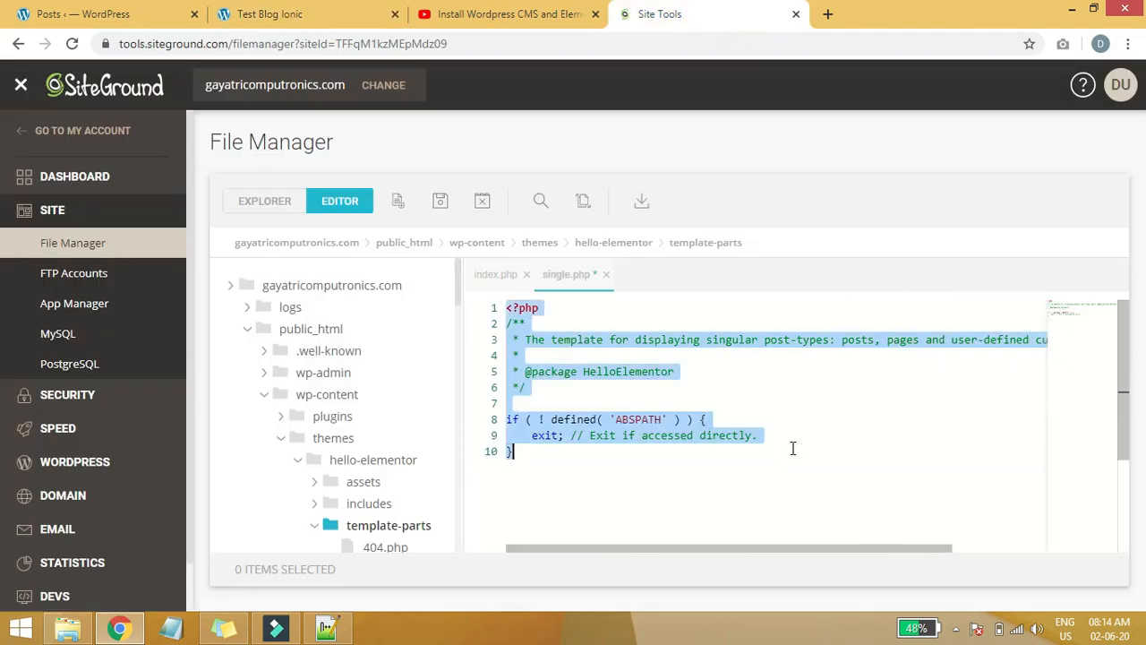
pyautogui.click(760, 436)
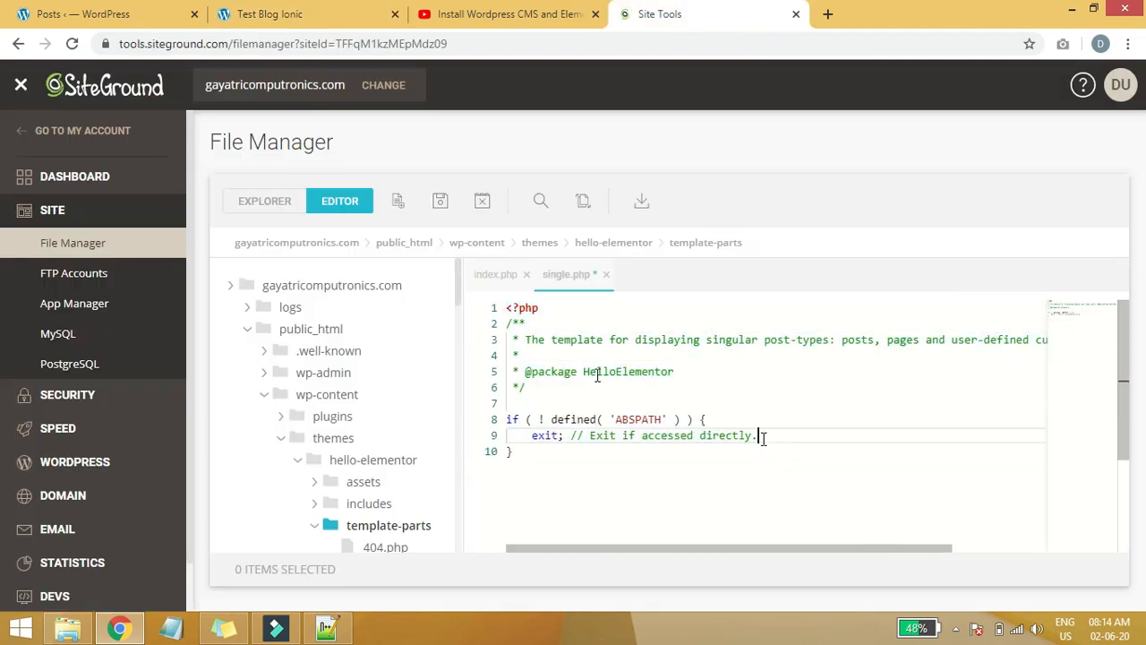
pyautogui.click(441, 202)
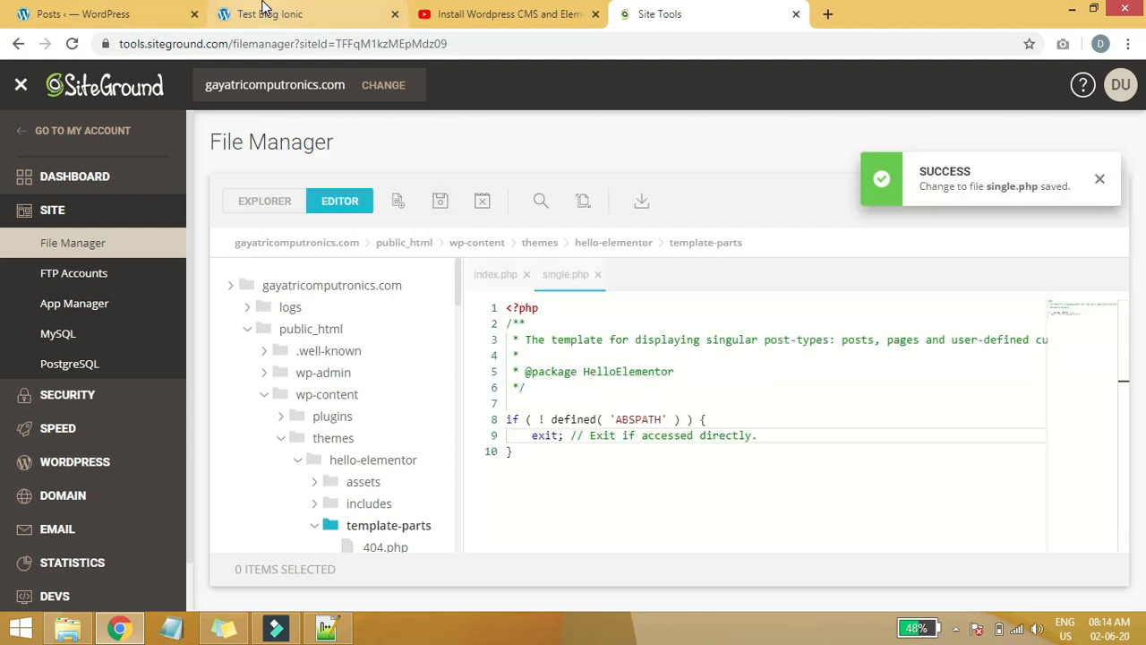
pyautogui.click(316, 14)
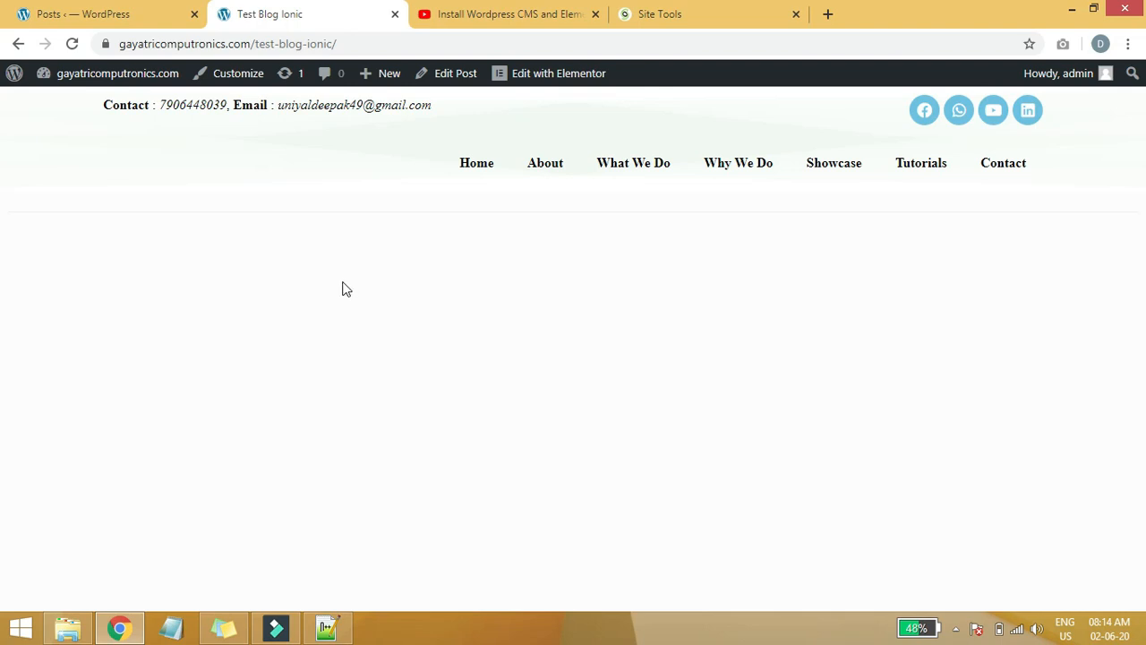
# Paste the full template code over everything in single.php in the SiteGround File Manager and save the file.
pyautogui.click(678, 13)
pyautogui.click(657, 389)
pyautogui.hotkey('ctrl', 'a')
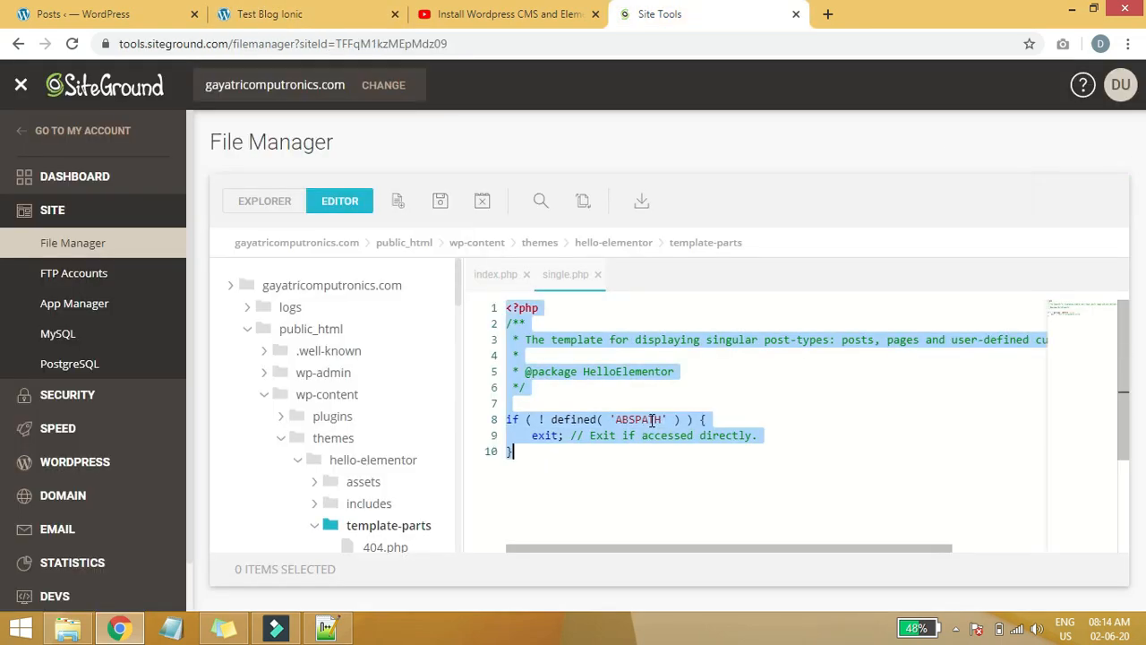
pyautogui.hotkey('ctrl', 'v')
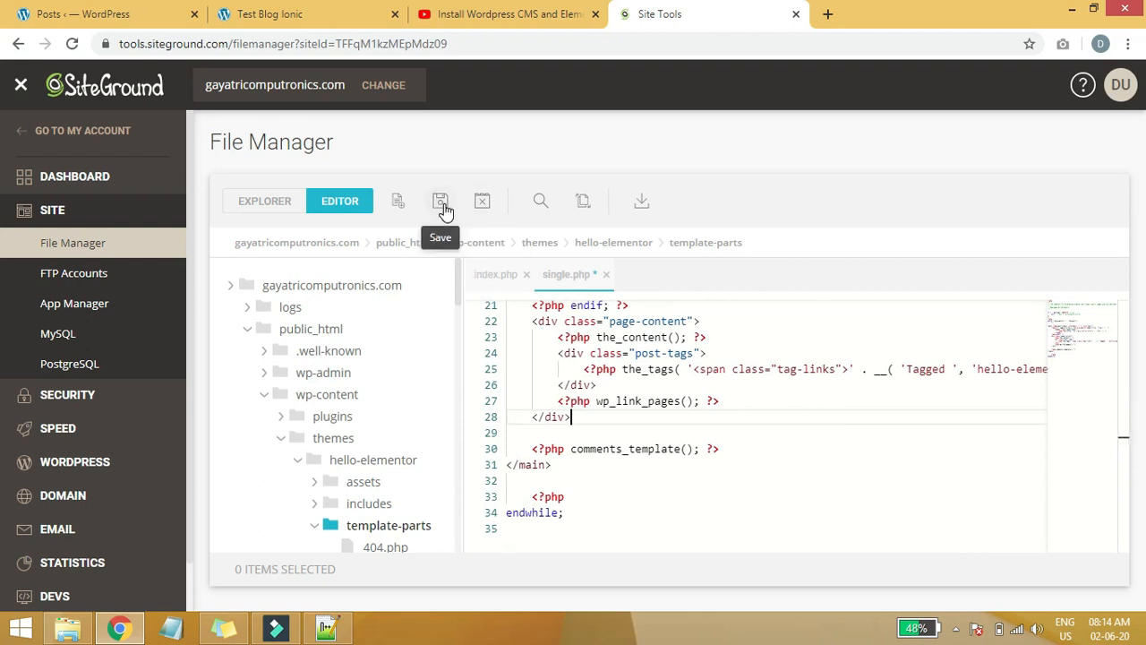
pyautogui.click(440, 205)
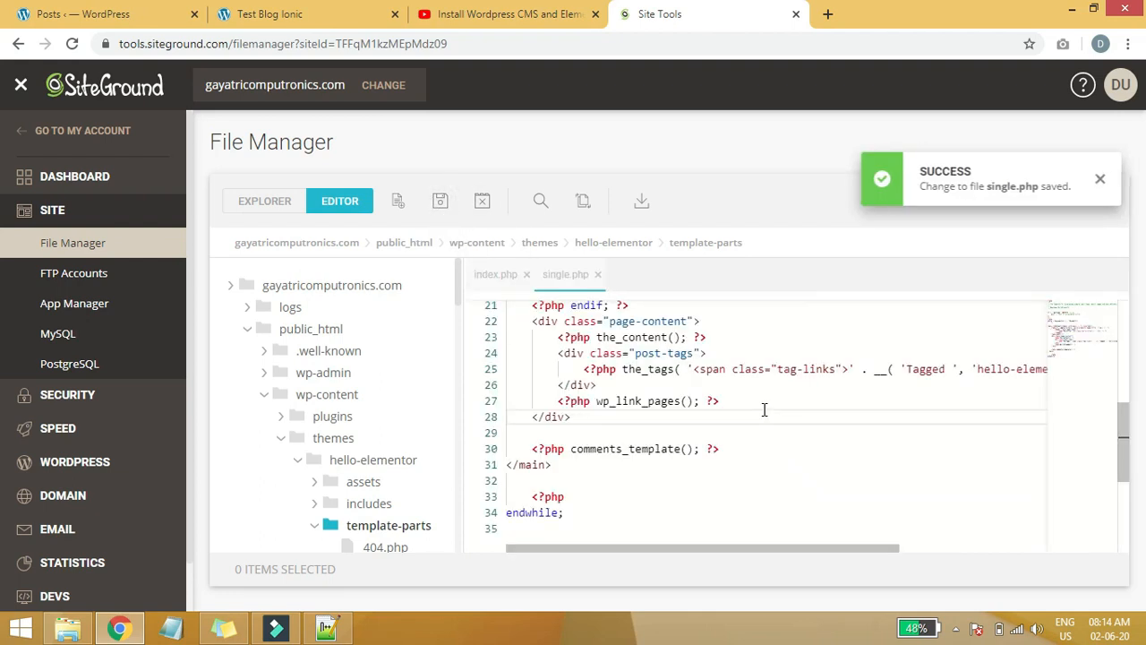
# Examine the single.php code, from the ABSPATH check and post loop to the title, content, tags and comments template calls.
pyautogui.scroll(5, 822, 381)
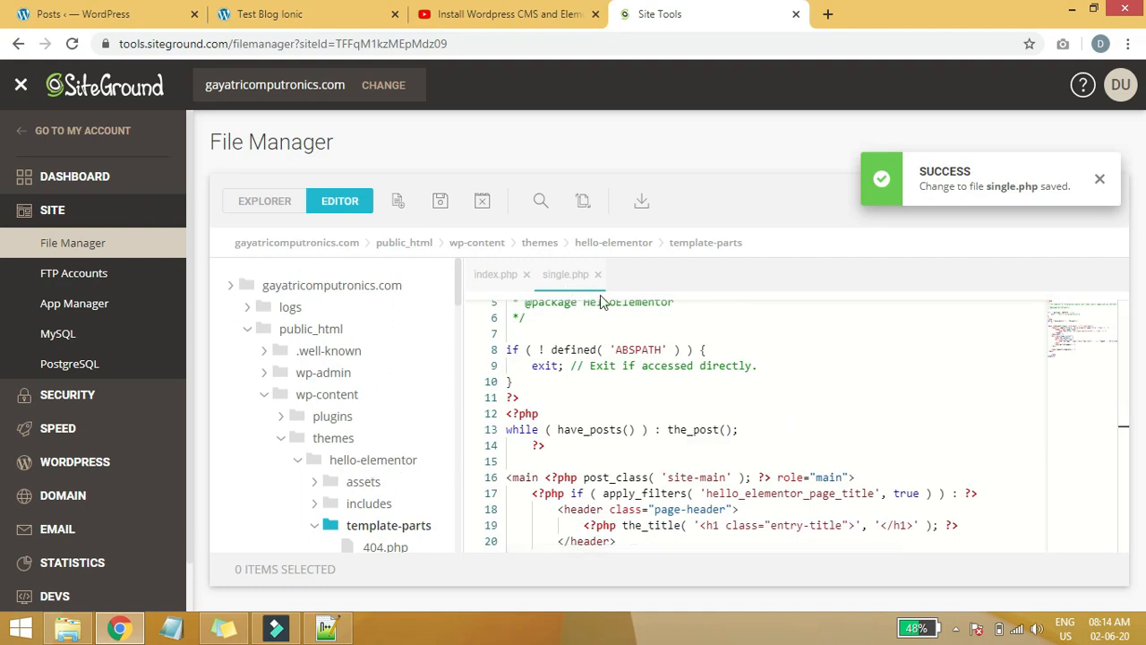
pyautogui.moveTo(1068, 333); pyautogui.dragTo(1065, 350)
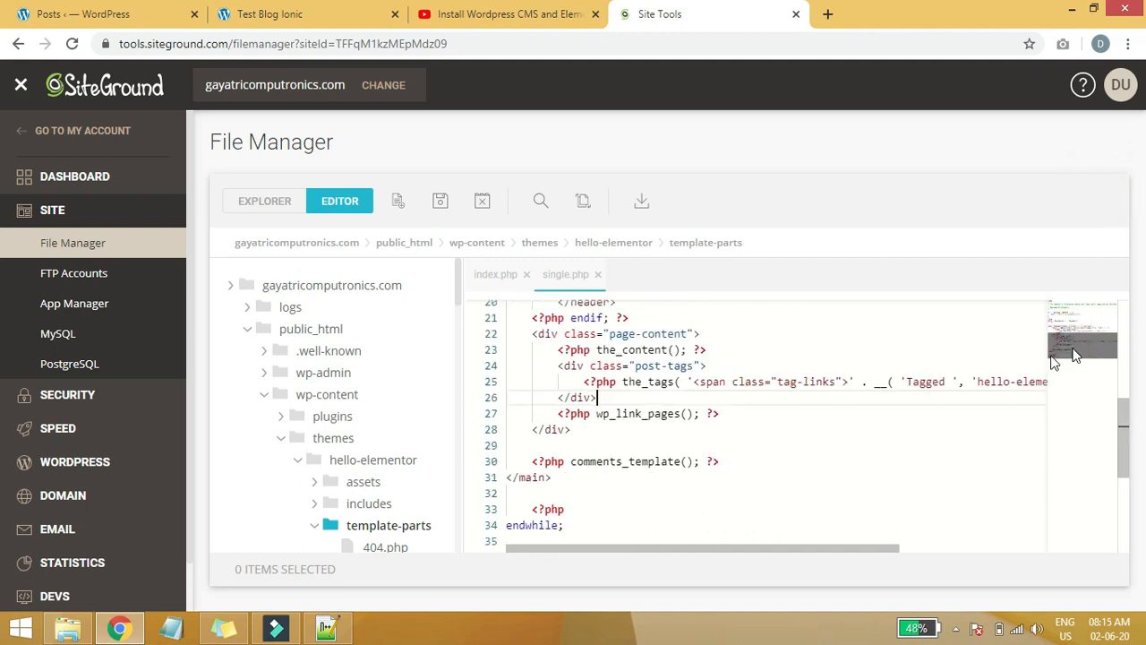
pyautogui.scroll(6, 729, 421)
pyautogui.click(734, 416)
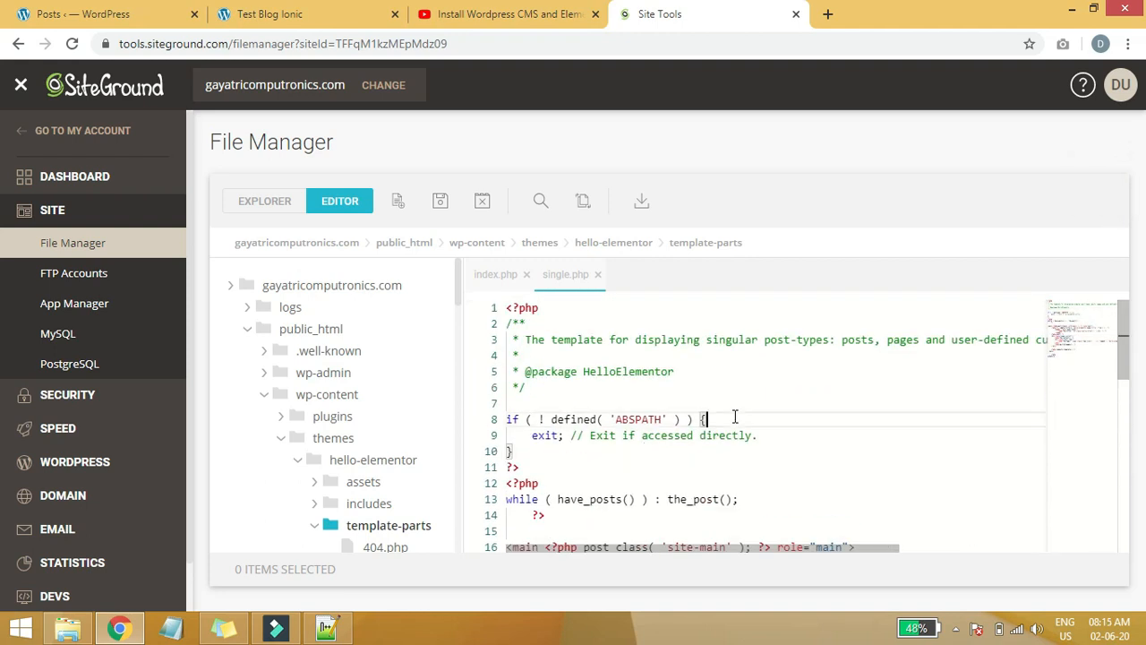
pyautogui.moveTo(534, 437); pyautogui.dragTo(776, 472)
pyautogui.click(812, 450)
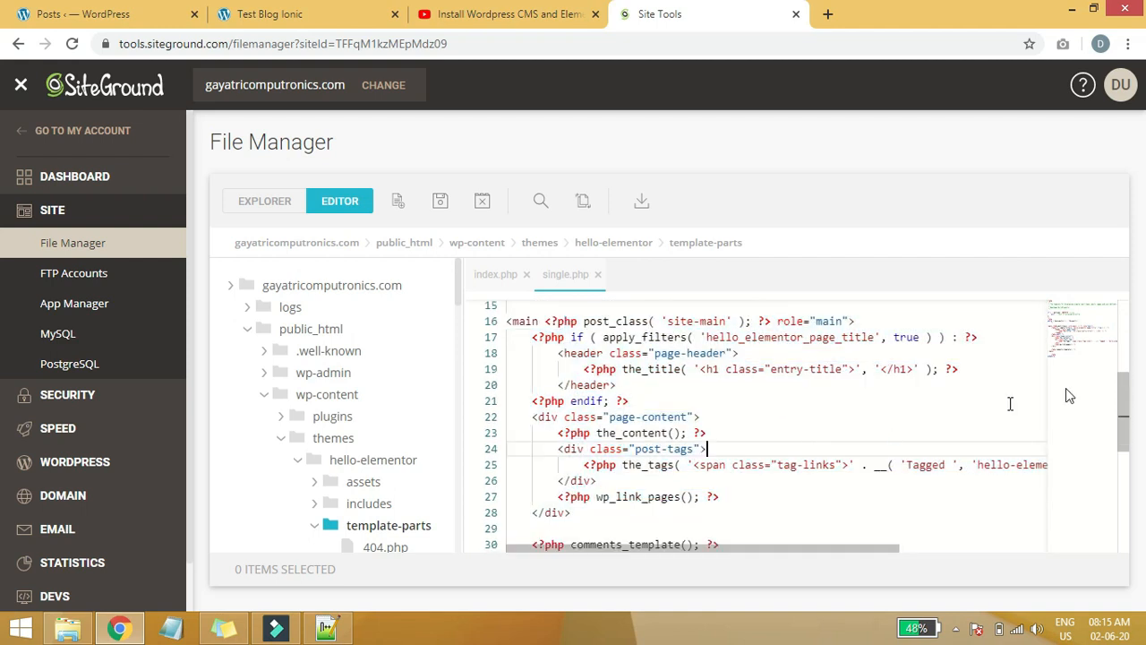
pyautogui.scroll(5, 1008, 359)
pyautogui.click(727, 422)
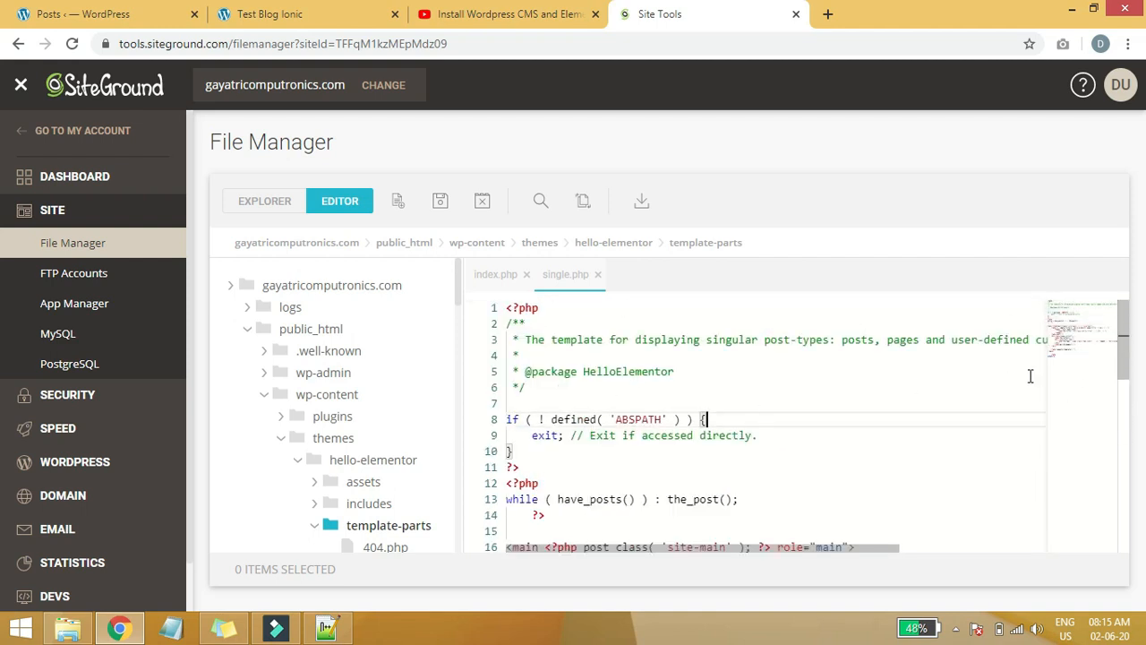
pyautogui.click(1089, 333)
pyautogui.click(726, 422)
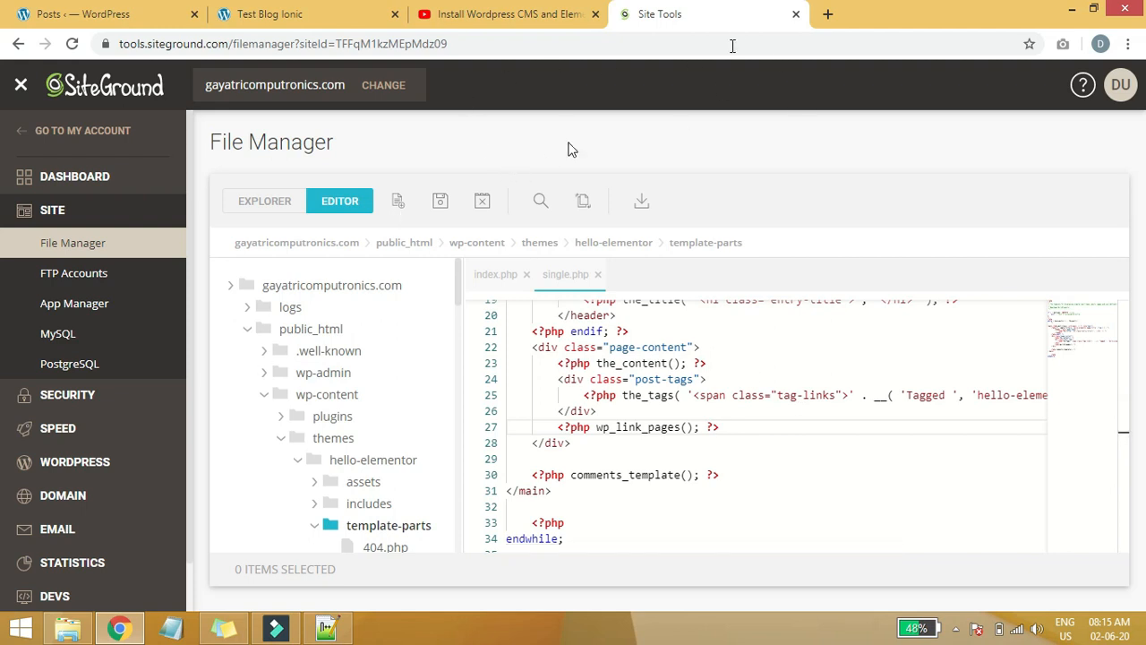
# Close the SiteGround Site Tools page and reload the Test Blog Ionic page to check the saved template.
pyautogui.click(796, 15)
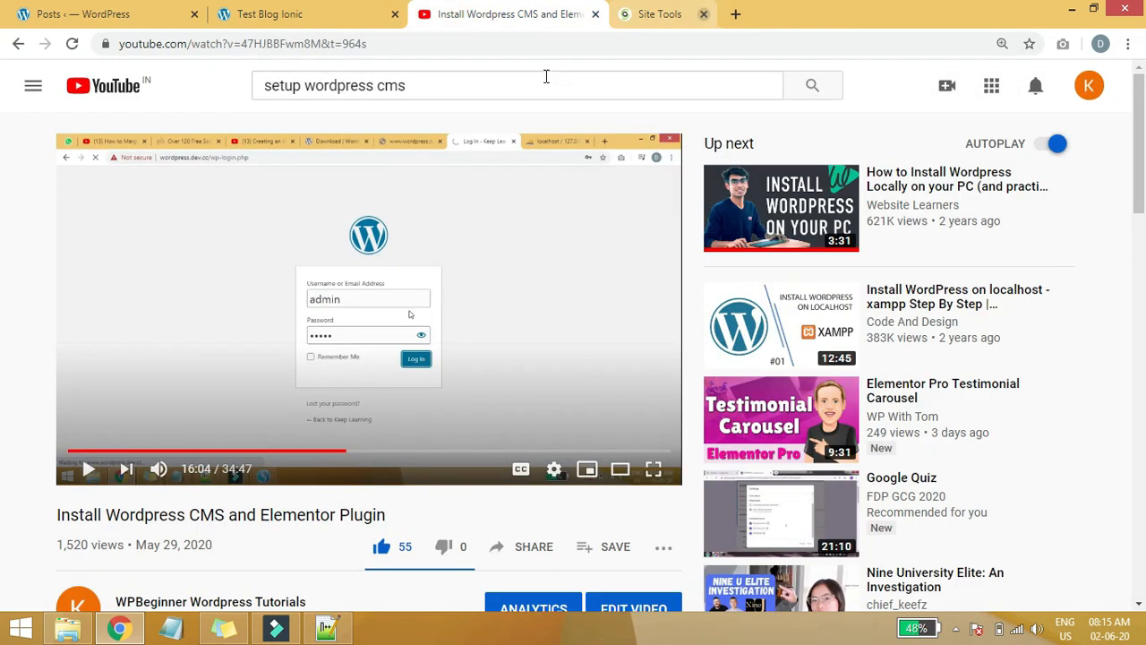
pyautogui.click(372, 12)
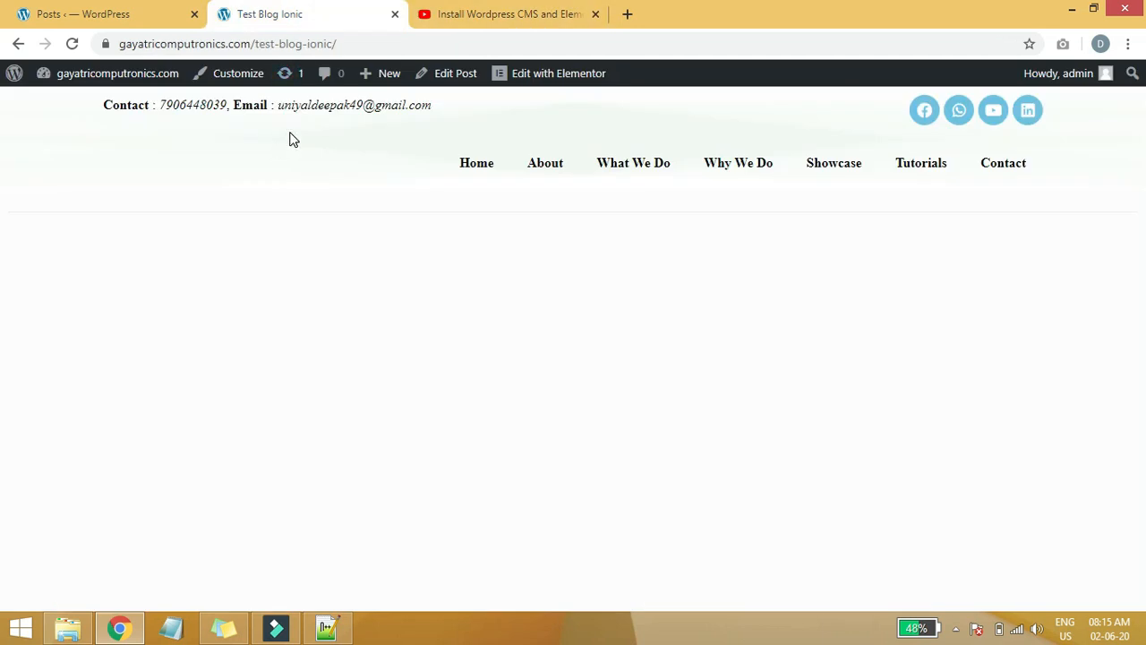
pyautogui.press('F5')
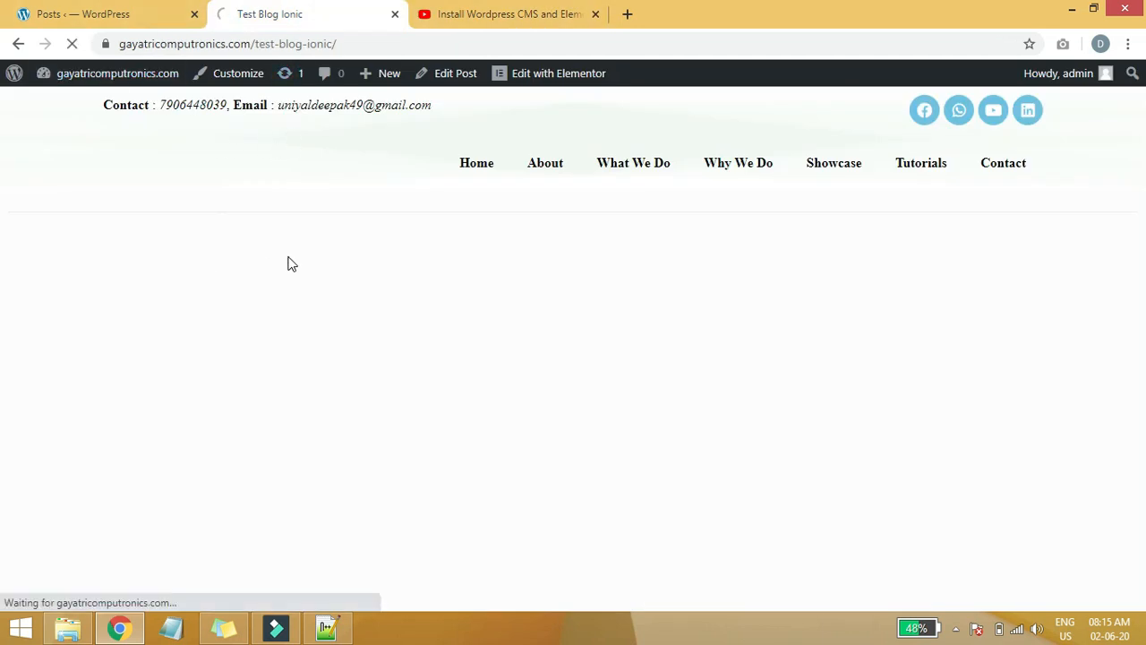
# Check the reloaded Test Blog Ionic page against the posts list and close its browser tab.
pyautogui.moveTo(176, 266); pyautogui.dragTo(522, 271)
pyautogui.click(525, 271)
pyautogui.click(103, 15)
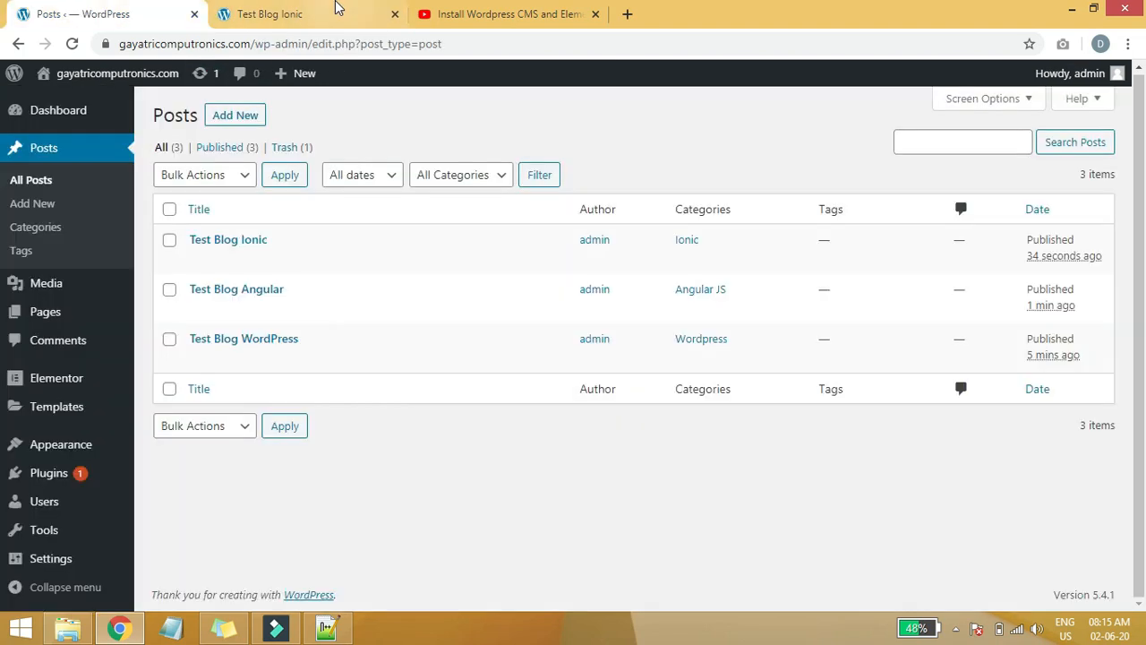
pyautogui.click(336, 9)
pyautogui.moveTo(277, 45); pyautogui.dragTo(347, 45)
pyautogui.click(106, 9)
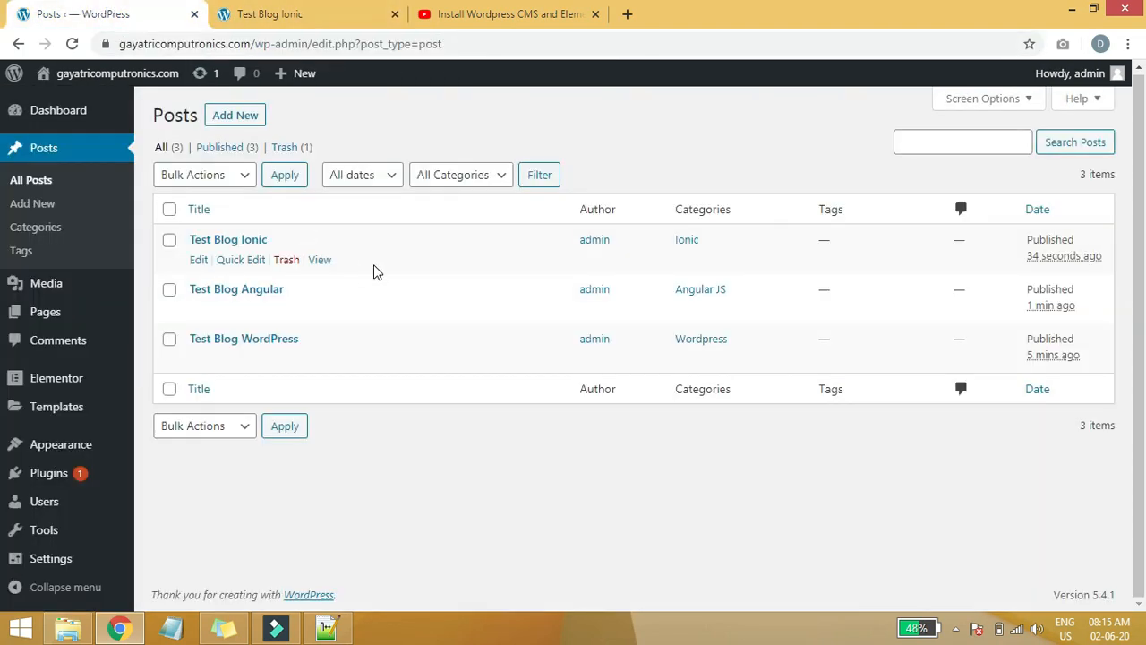
pyautogui.click(395, 14)
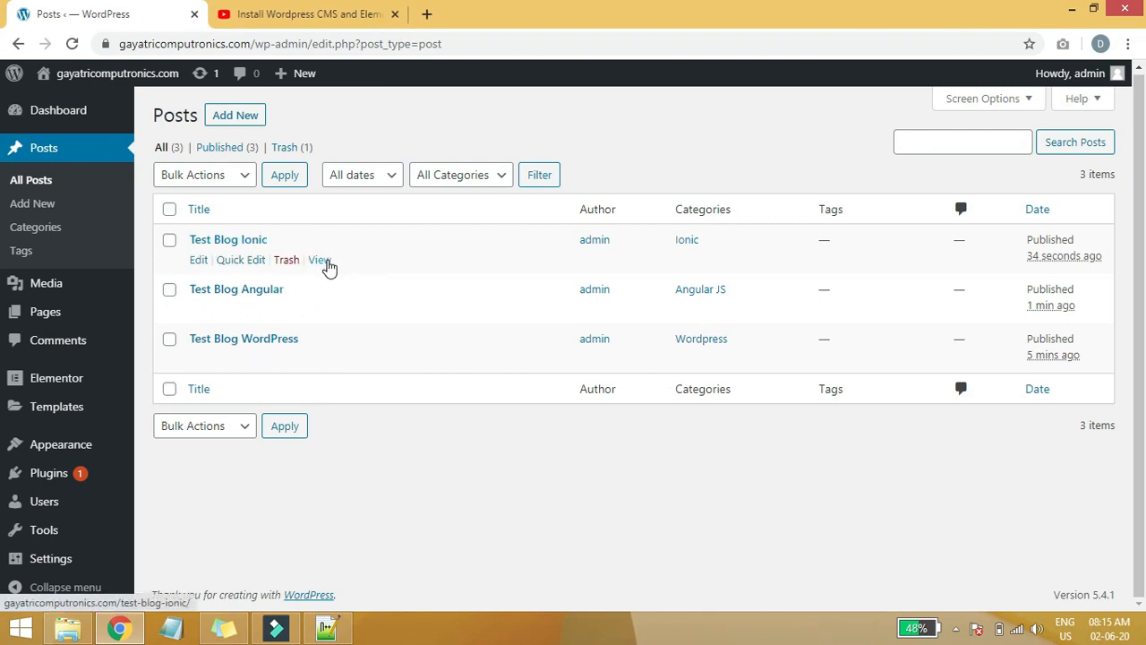
# View the Test Blog Ionic post in a new browser tab and check its title and content.
pyautogui.keyDown('ctrl'); pyautogui.click(319, 262); pyautogui.keyUp('ctrl')
pyautogui.click(288, 14)
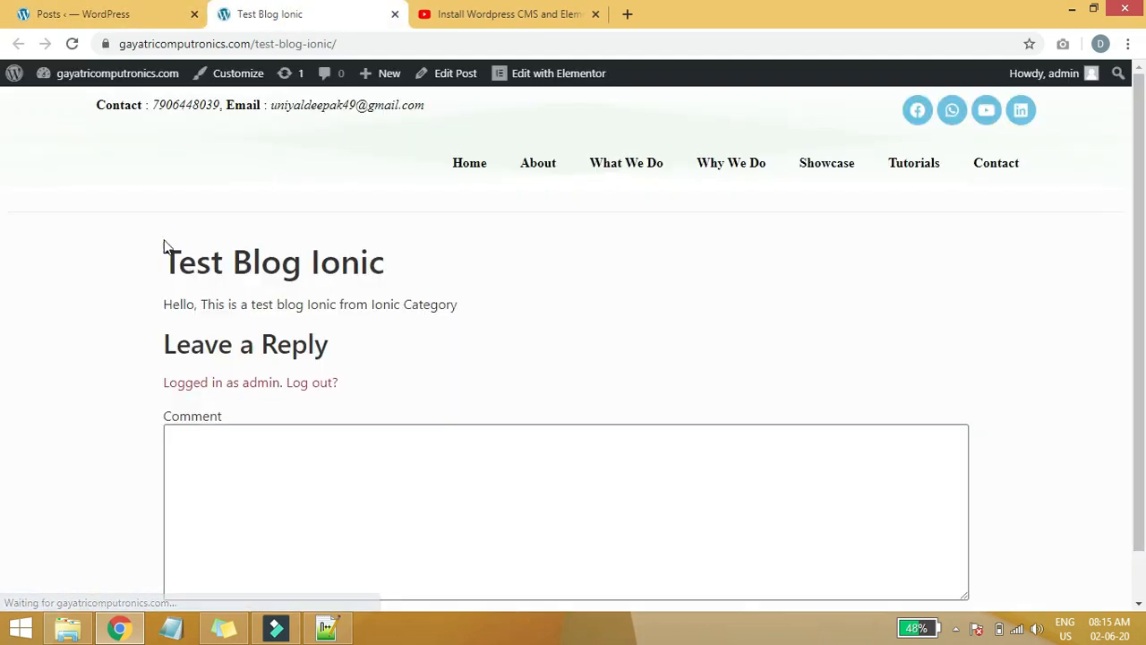
pyautogui.moveTo(182, 262); pyautogui.dragTo(617, 266)
pyautogui.click(209, 298)
pyautogui.moveTo(195, 304); pyautogui.dragTo(535, 312)
pyautogui.click(534, 313)
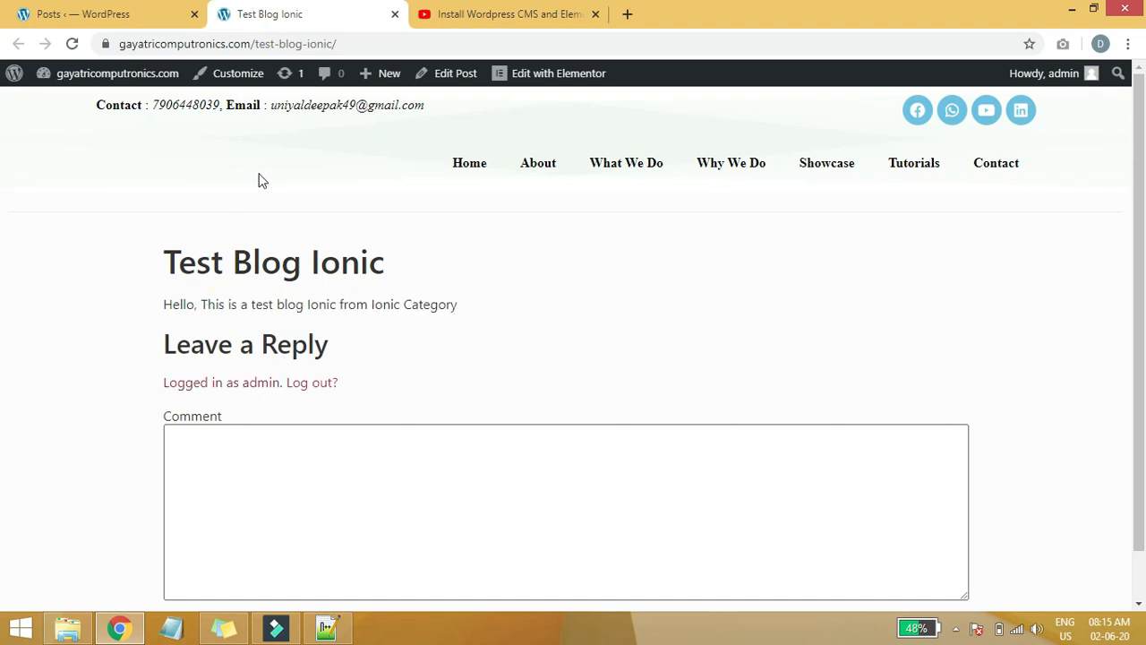
# Return to the posts list, view the Test Blog Angular post in a new browser tab, and close the Test Blog Ionic tab.
pyautogui.click(124, 15)
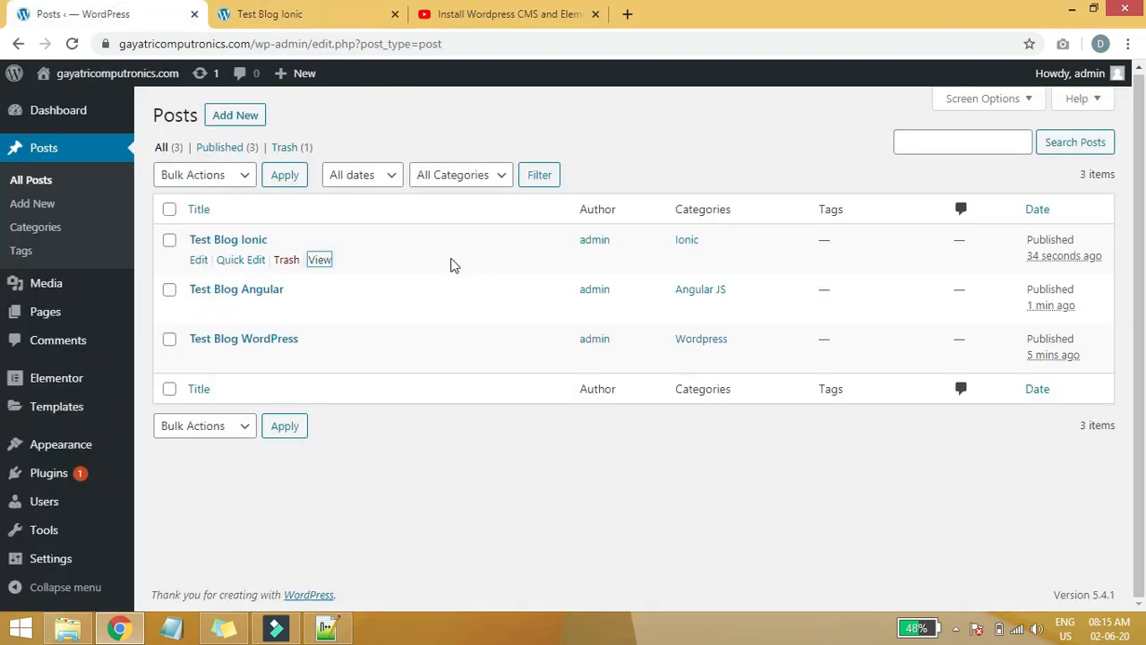
pyautogui.middleClick(319, 311)
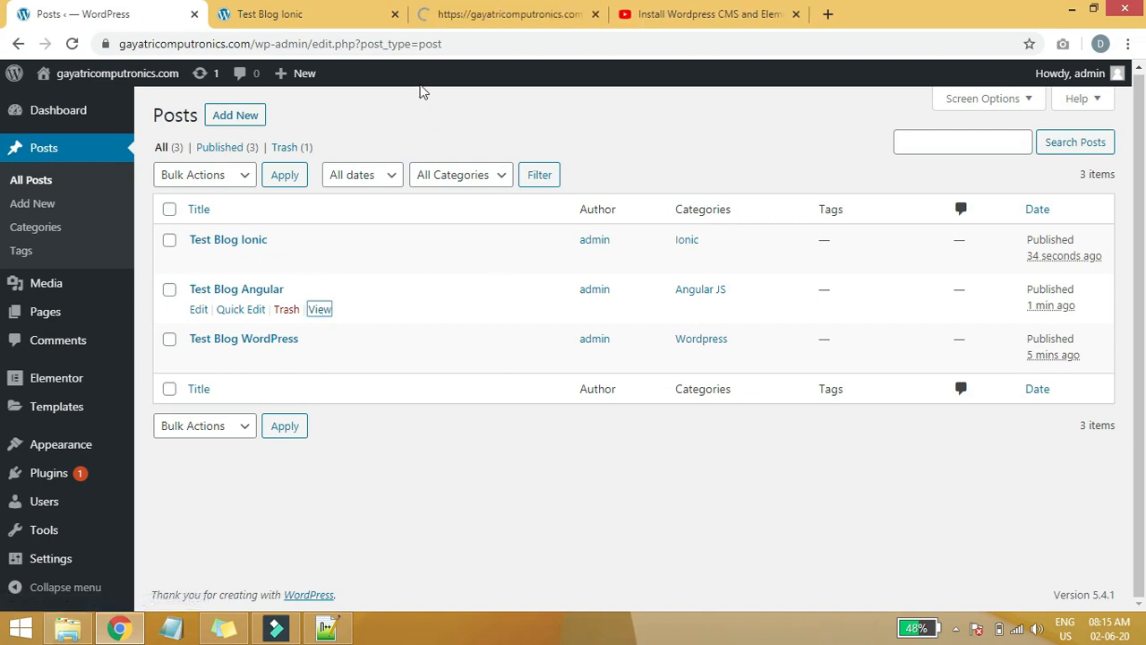
pyautogui.click(395, 14)
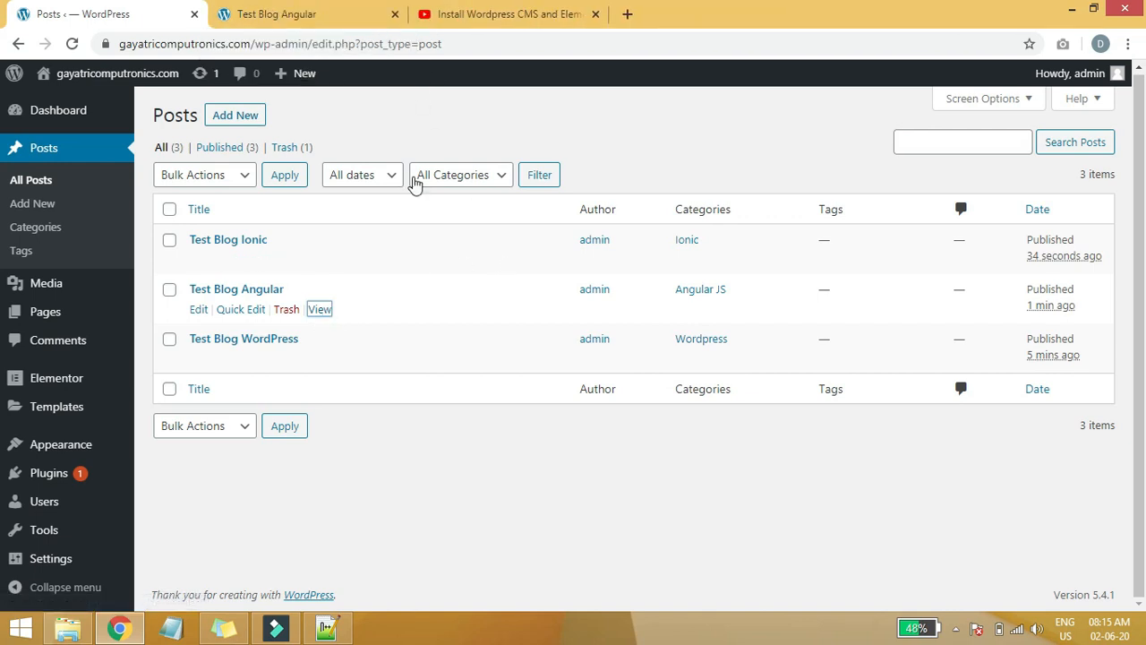
pyautogui.rightClick(320, 310)
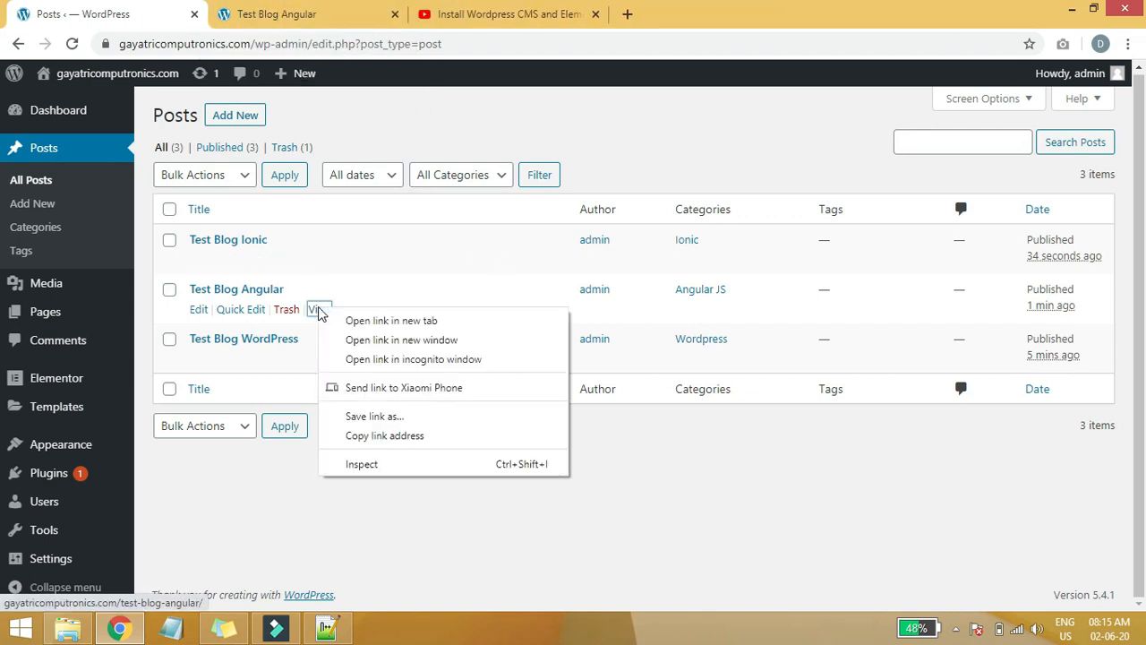
pyautogui.click(261, 553)
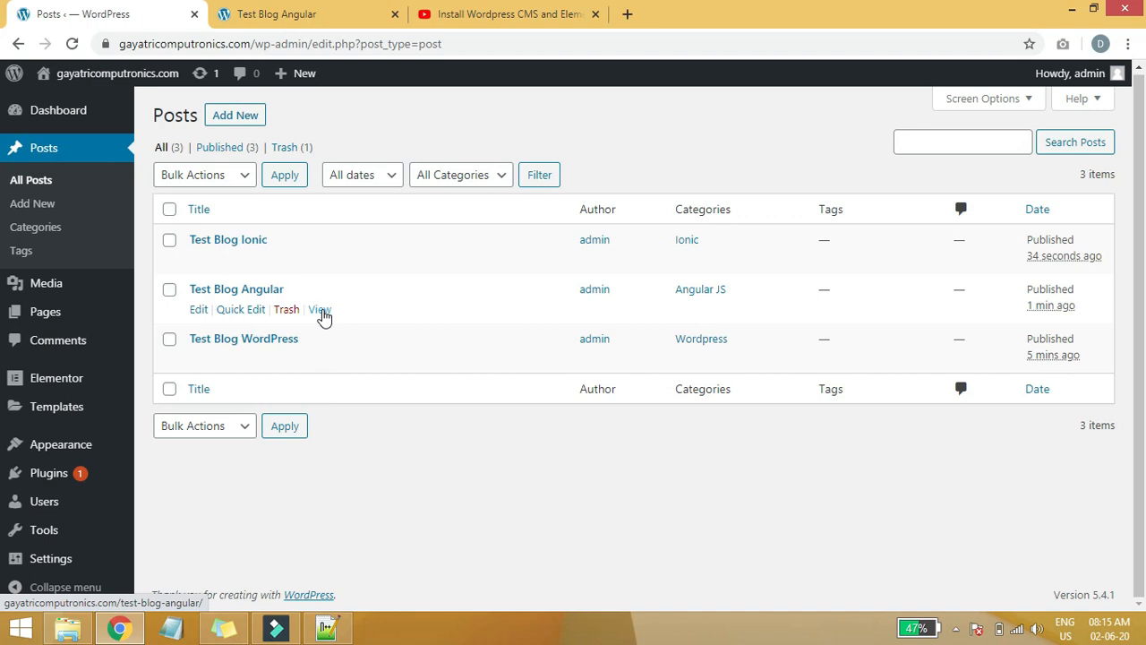
# Reopen the Test Blog Angular post in a new browser tab and check its title and content.
pyautogui.rightClick(322, 313)
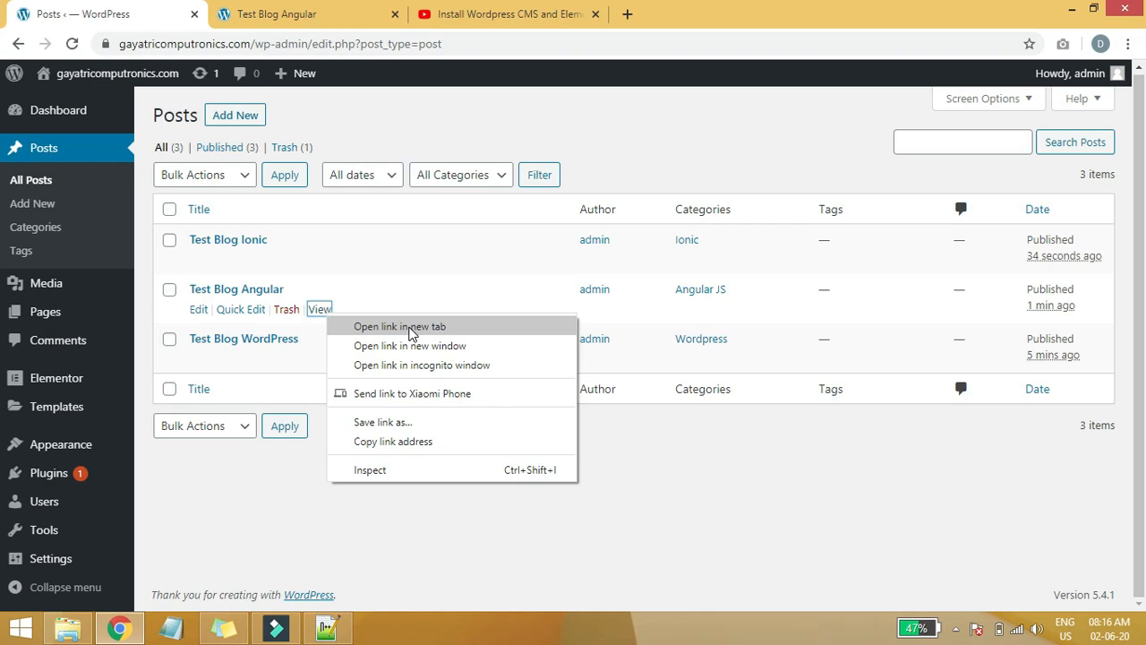
pyautogui.click(412, 327)
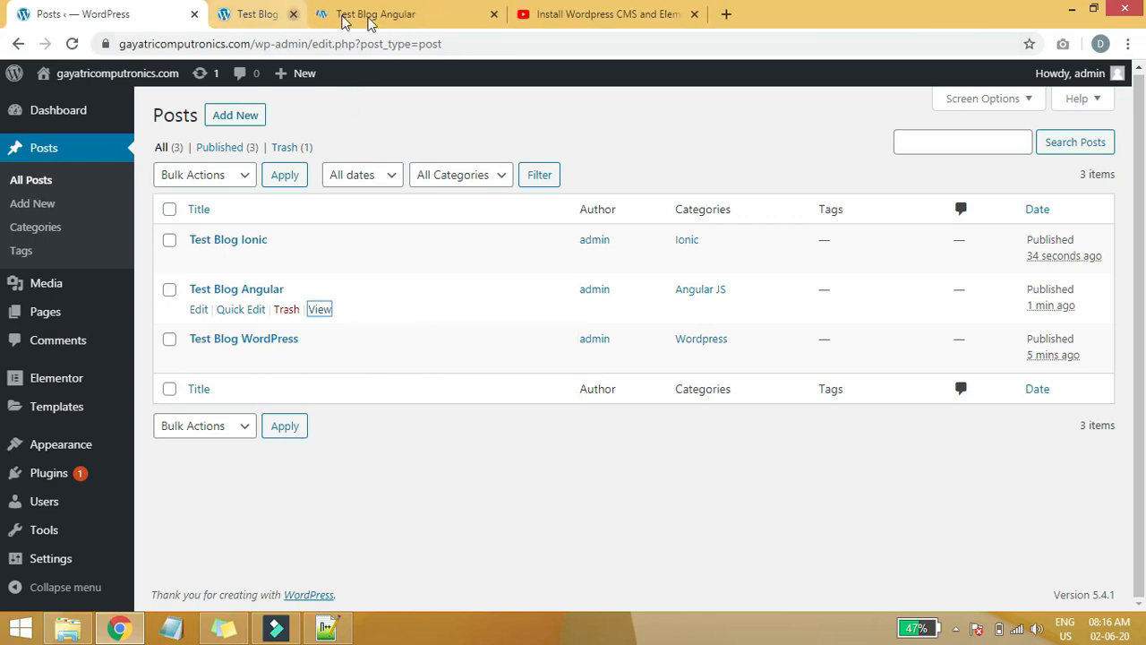
pyautogui.click(370, 20)
pyautogui.tripleClick(420, 264)
pyautogui.click(271, 322)
pyautogui.moveTo(187, 306); pyautogui.dragTo(572, 311)
pyautogui.click(598, 312)
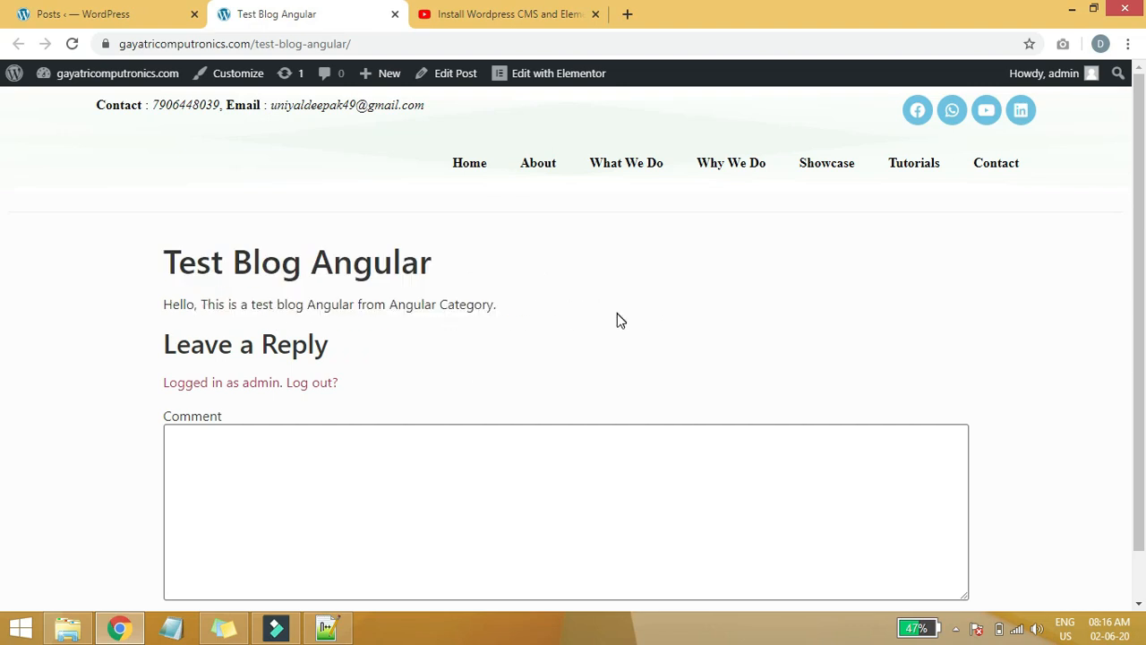
# Try out the Leave a Reply comment box on the Test Blog Angular page with sample text and clear it.
pyautogui.scroll(-1, 238, 345)
pyautogui.moveTo(205, 291); pyautogui.dragTo(424, 299)
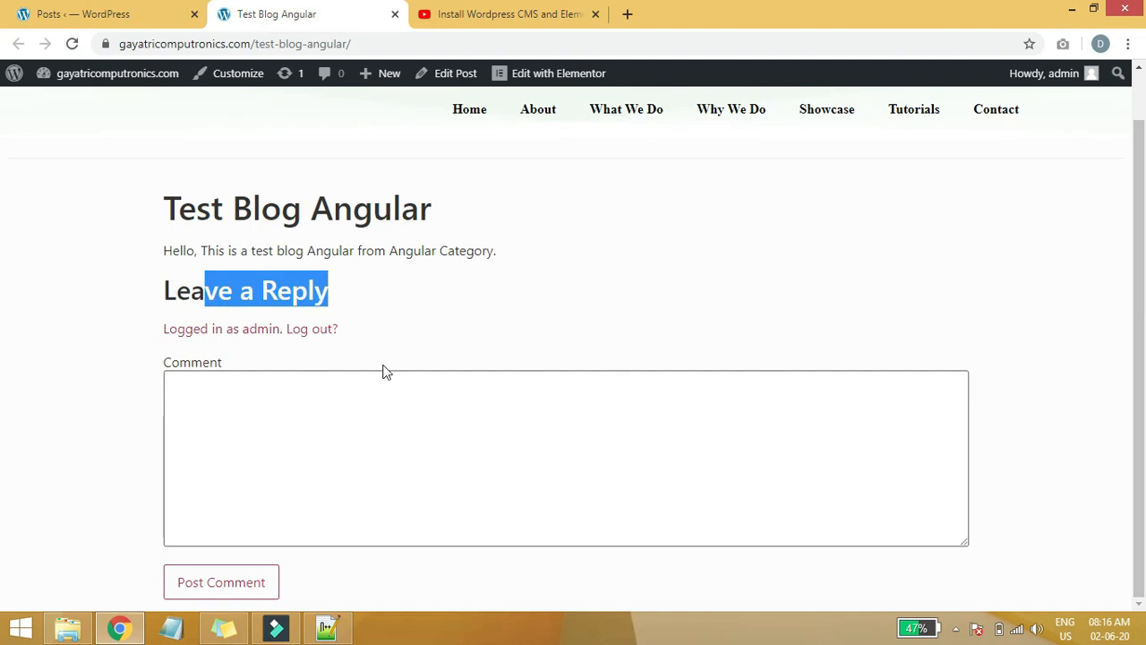
pyautogui.click(440, 454)
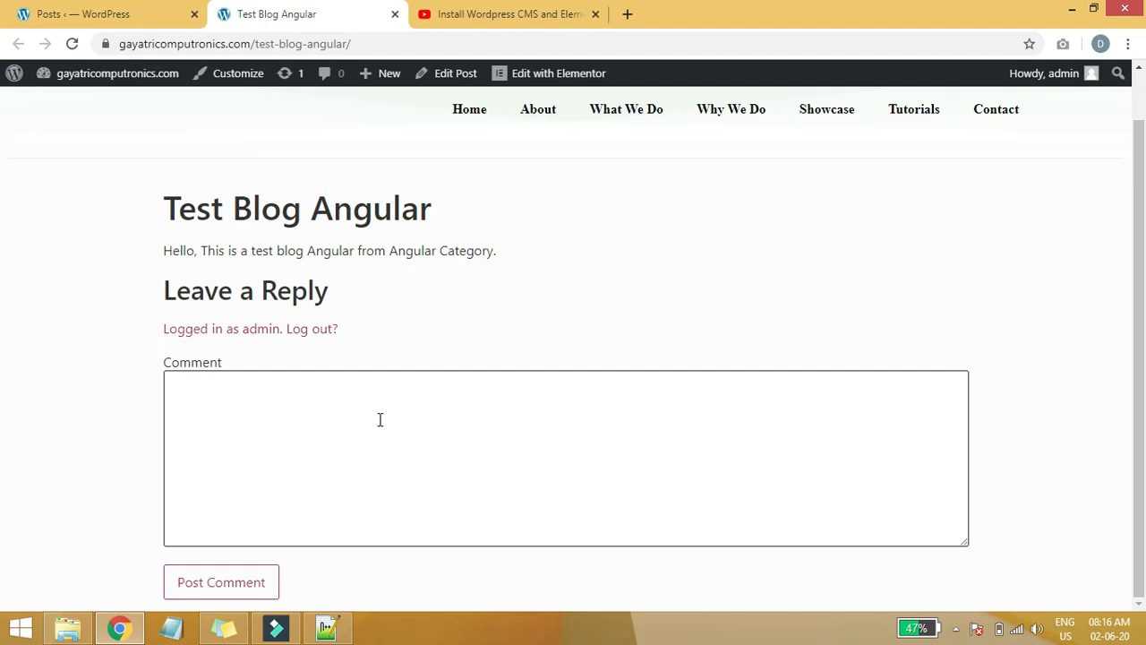
pyautogui.write('fhdsbfjbdsjb')
pyautogui.hotkey('ctrl', 'a')
pyautogui.press('BackSpace')
pyautogui.click(154, 412)
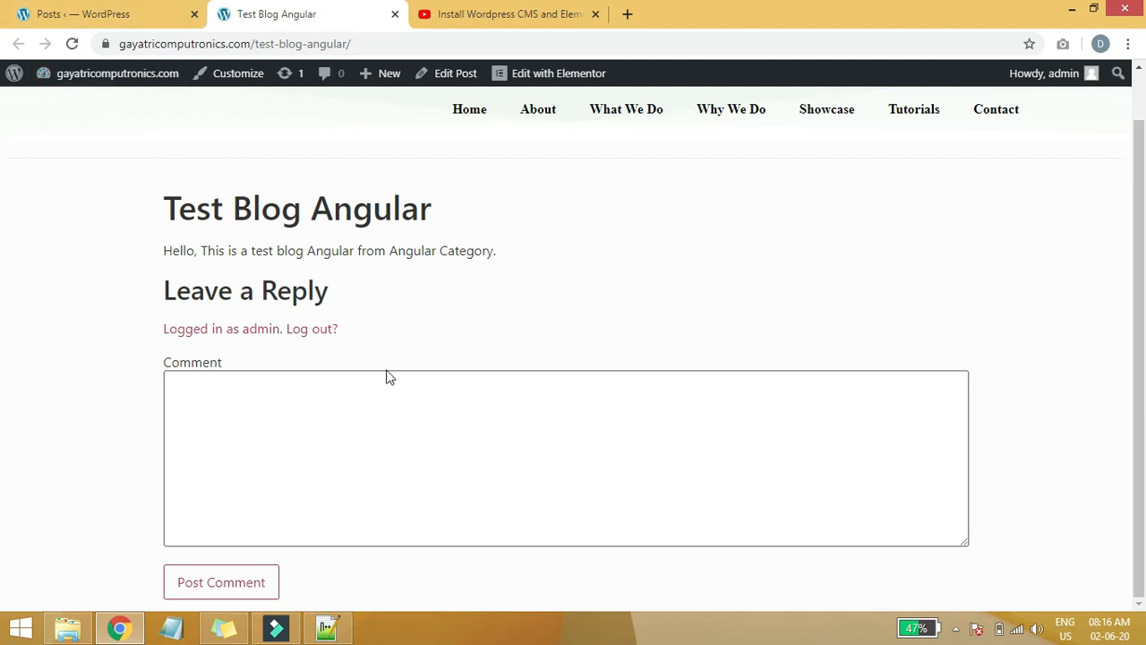
# Edit the Test Blog Ionic post to disallow comments in its discussion settings and update the post.
pyautogui.click(128, 7)
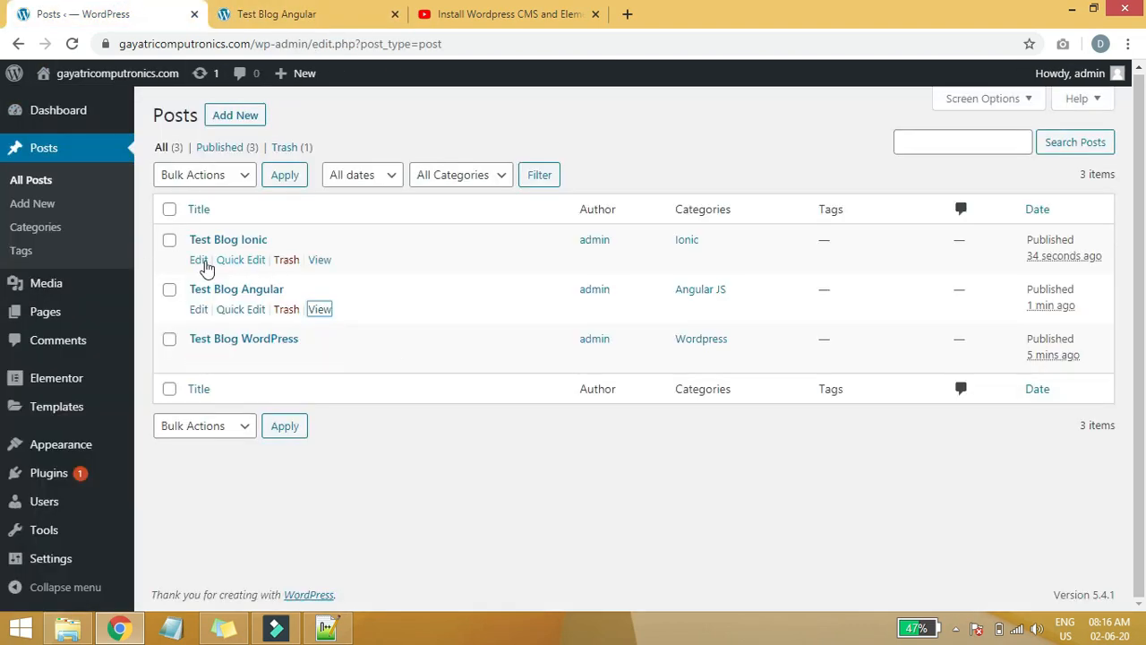
pyautogui.click(201, 260)
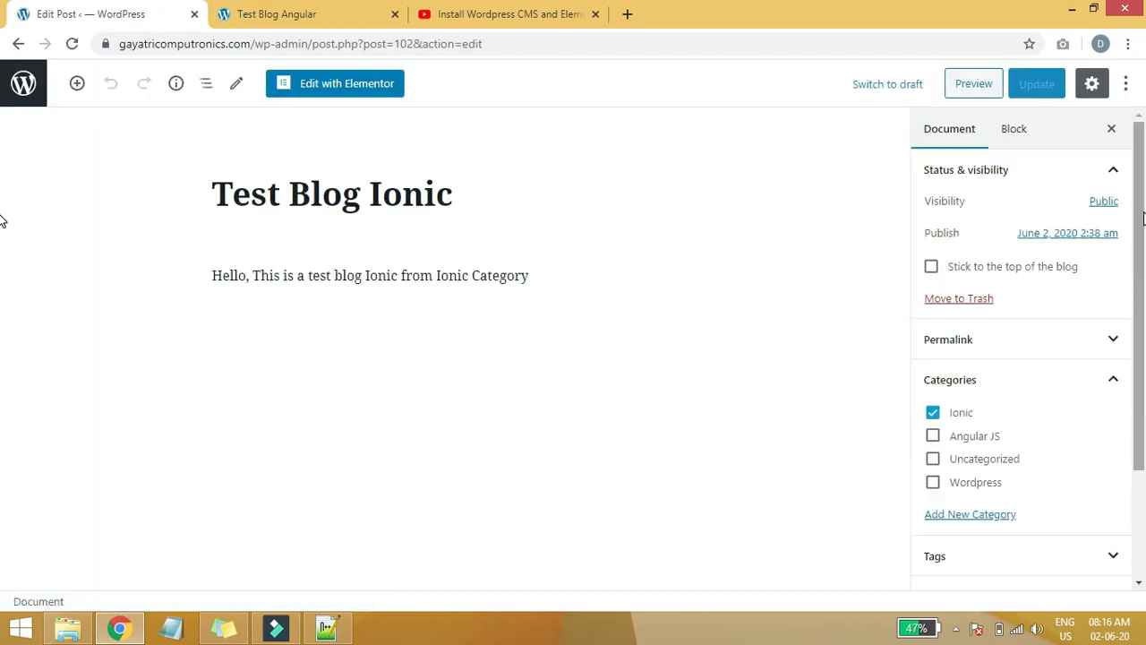
pyautogui.scroll(-2, 1079, 452)
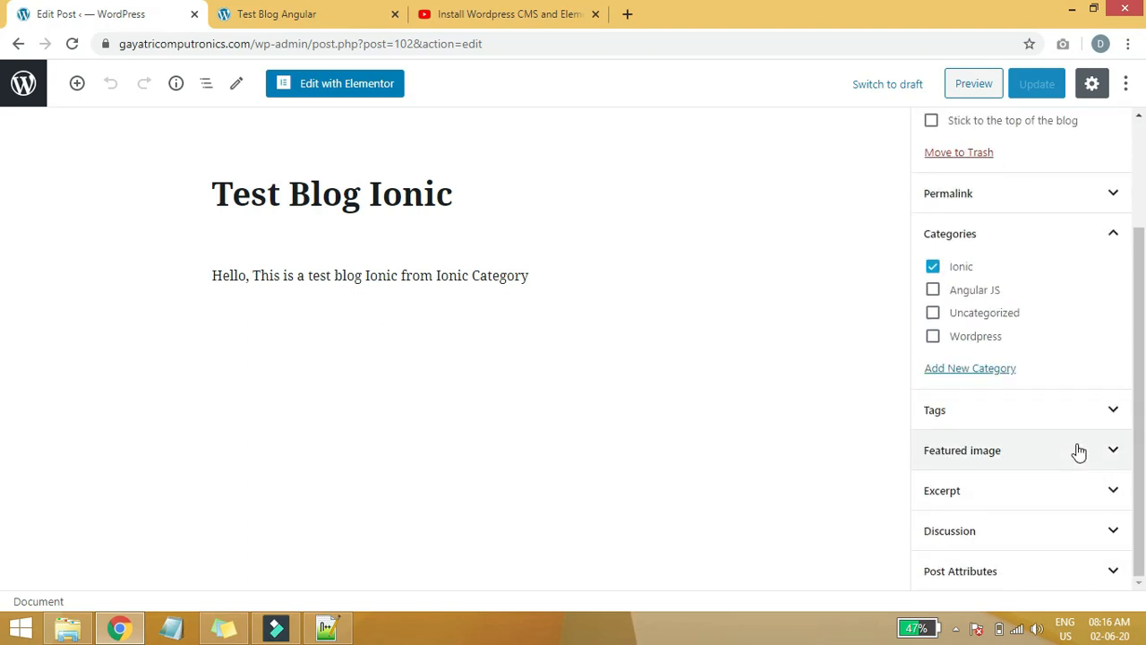
pyautogui.click(1105, 534)
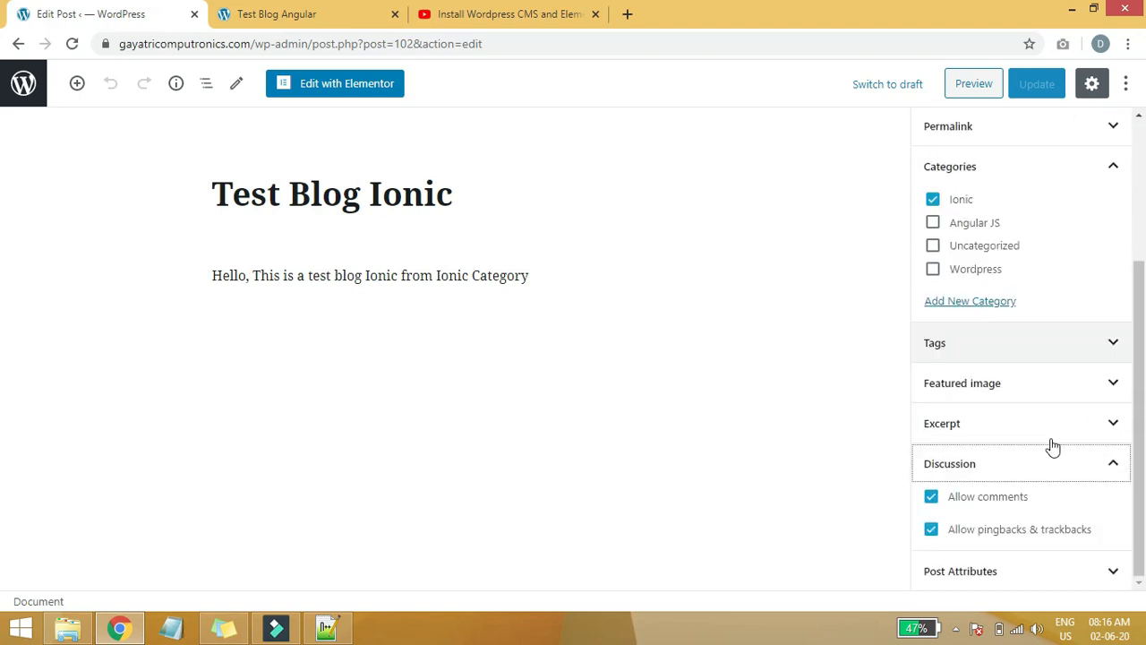
pyautogui.click(931, 499)
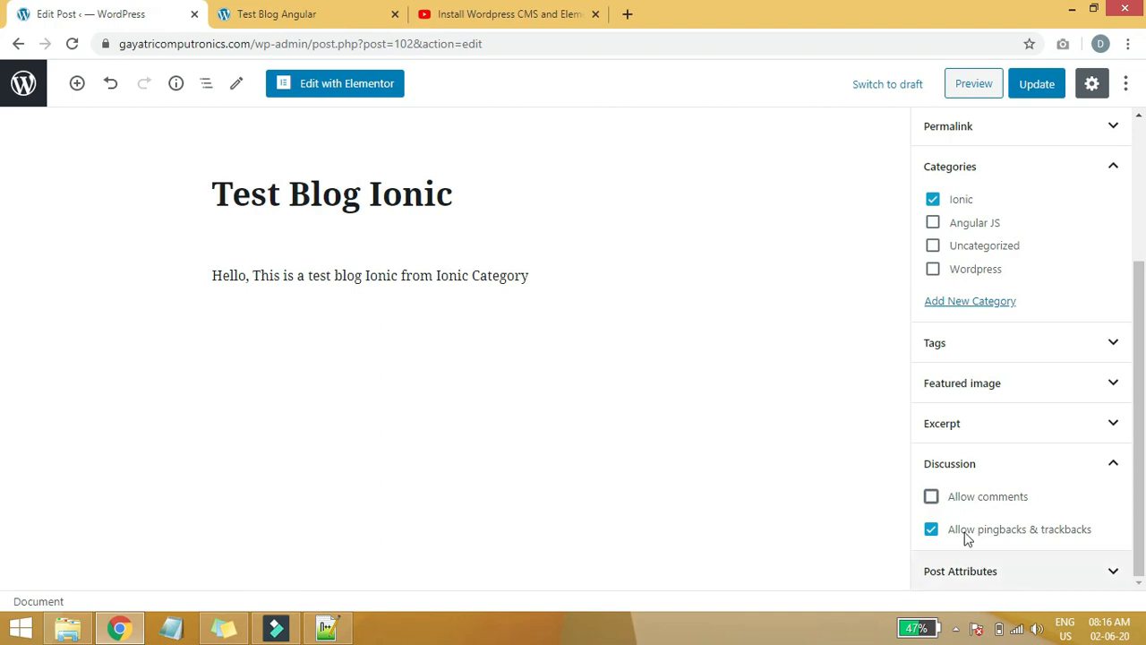
pyautogui.click(1034, 90)
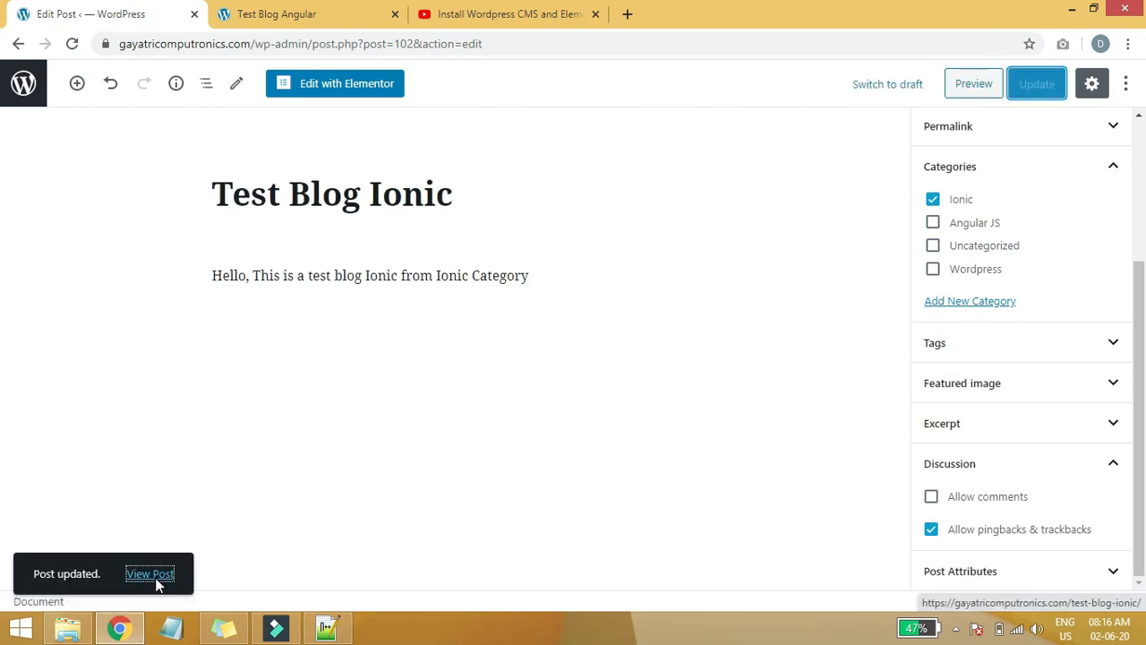
# View the updated Test Blog Ionic post in a new browser tab, close the Test Blog Angular tab, and check the page below the content.
pyautogui.rightClick(155, 576)
pyautogui.click(241, 428)
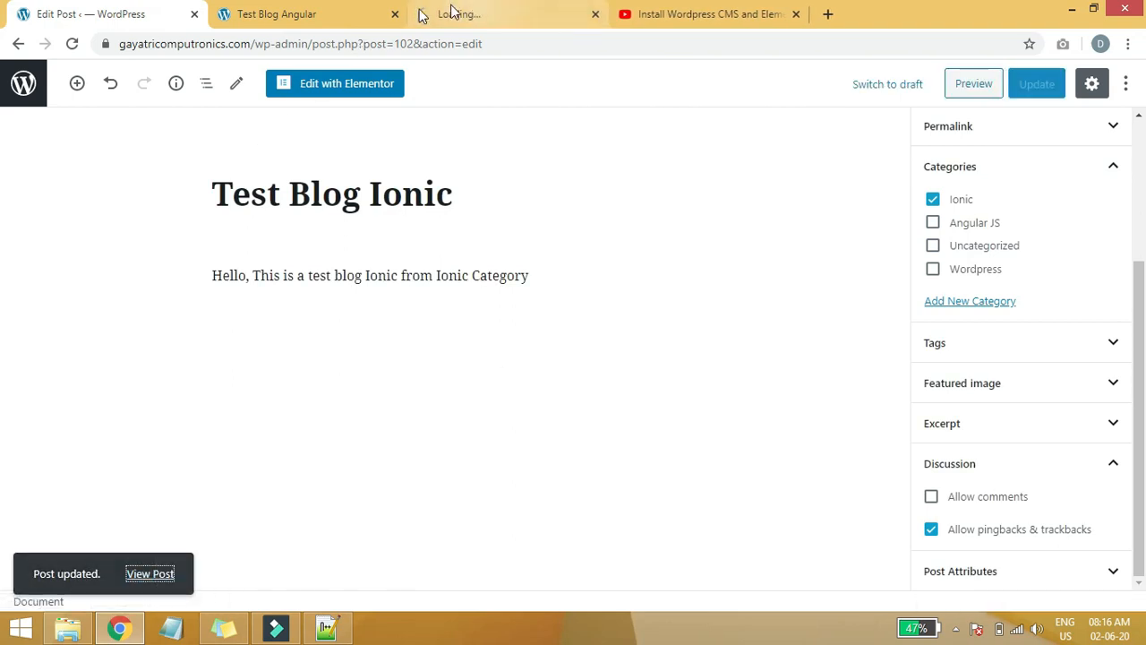
pyautogui.click(426, 14)
pyautogui.click(394, 14)
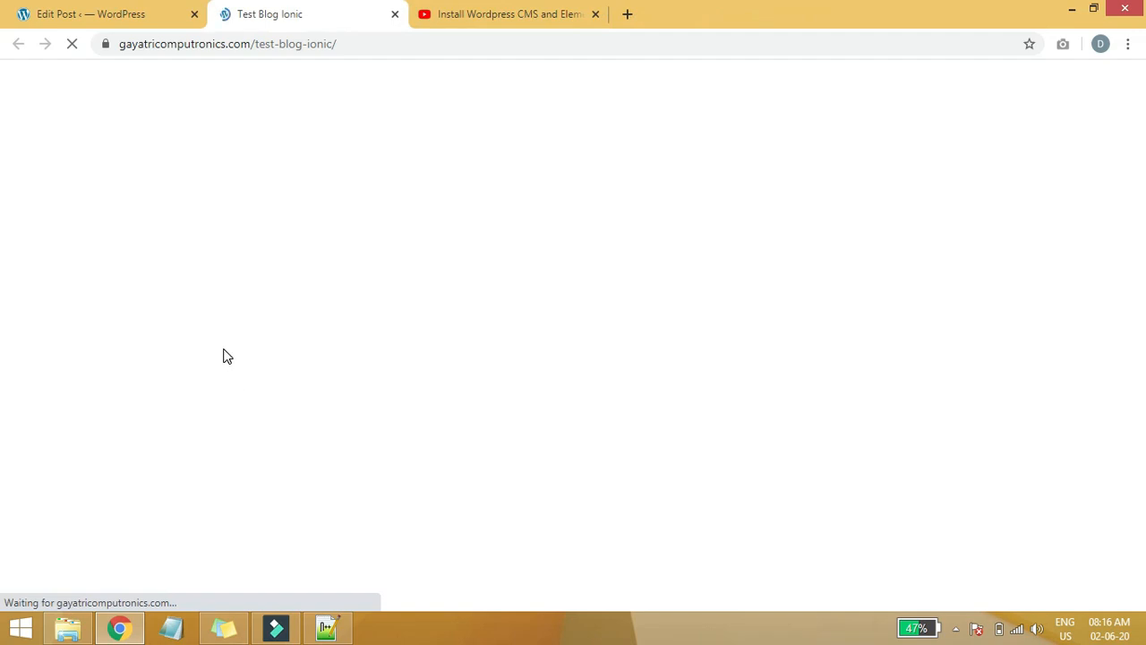
pyautogui.moveTo(182, 292); pyautogui.dragTo(547, 301)
pyautogui.click(542, 320)
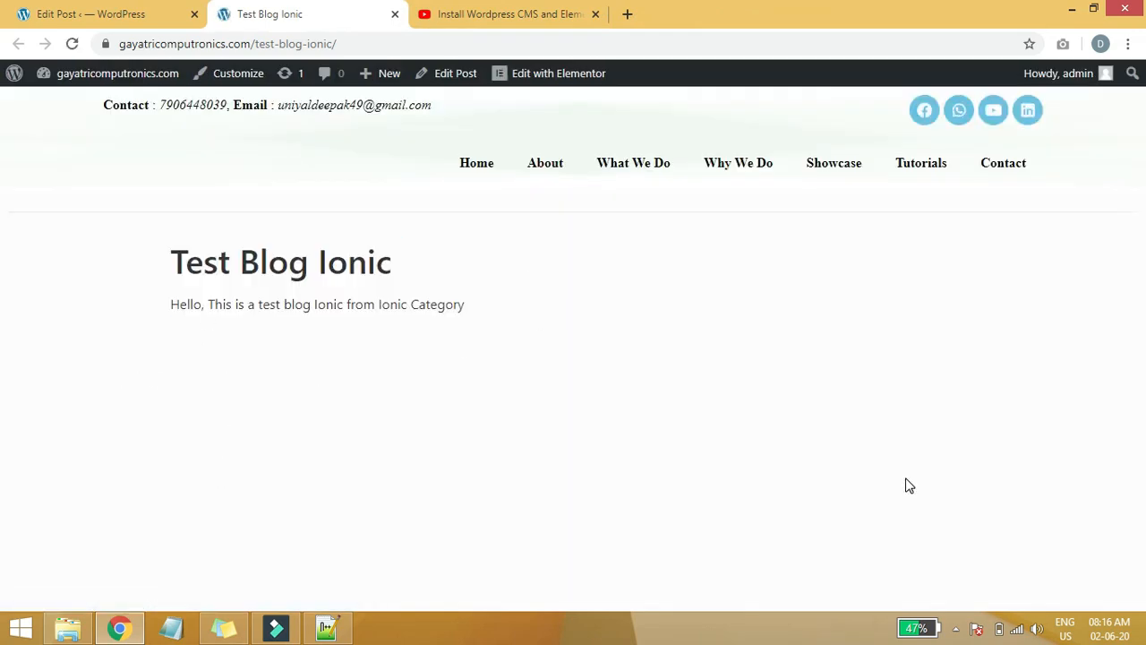
pyautogui.moveTo(258, 318); pyautogui.dragTo(632, 325)
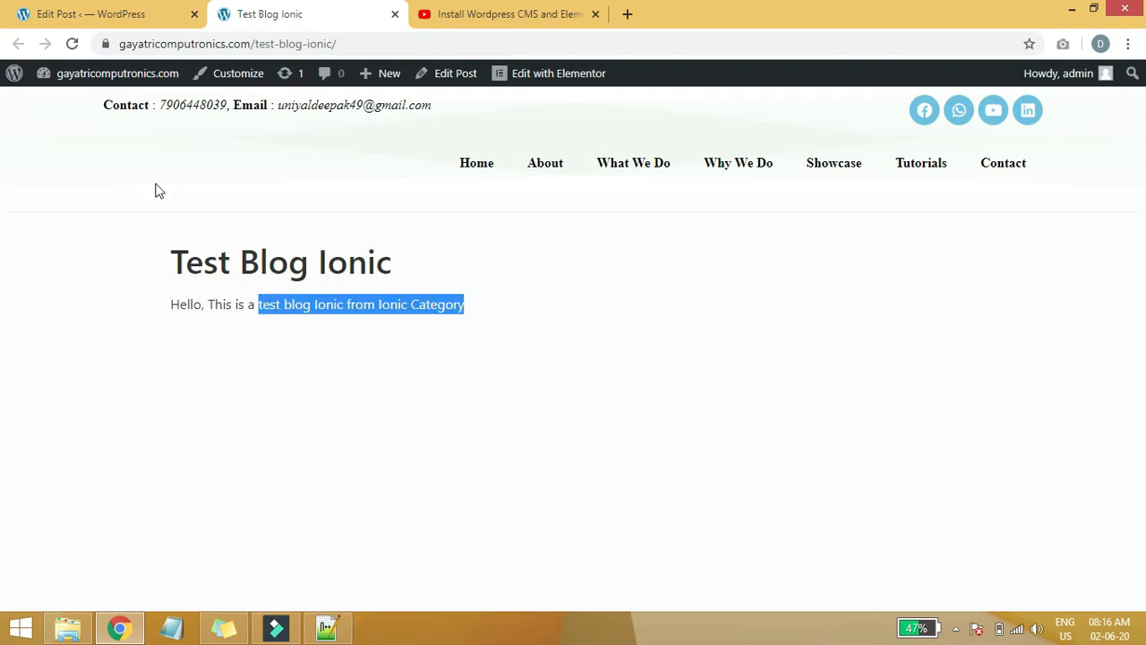
pyautogui.click(189, 336)
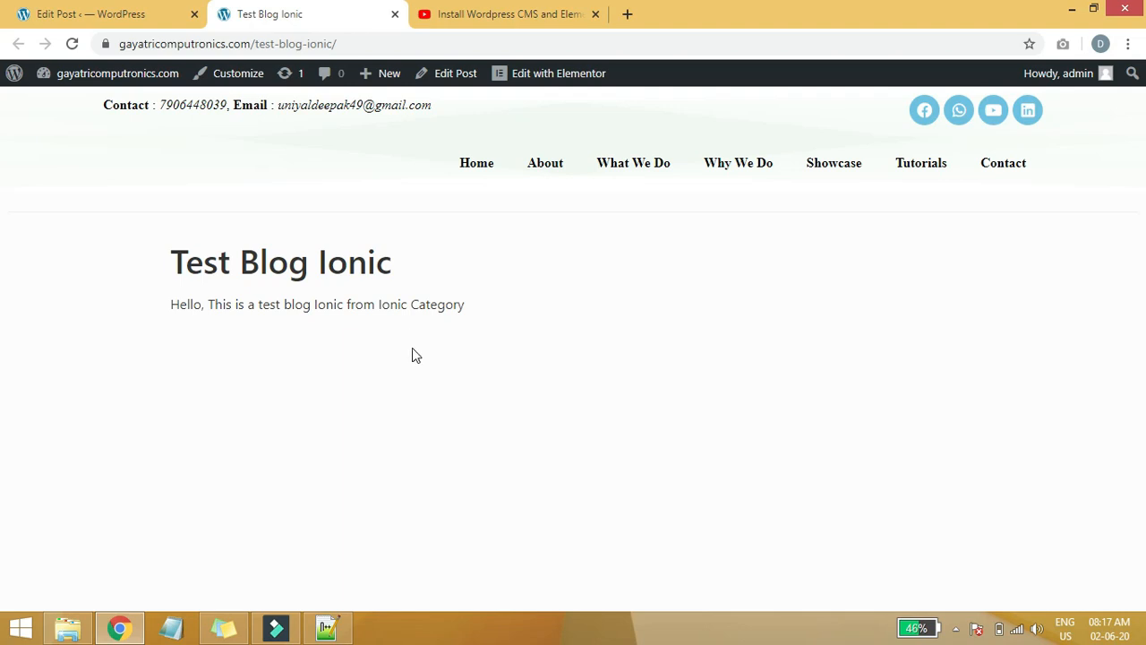
pyautogui.moveTo(316, 308); pyautogui.dragTo(614, 313)
pyautogui.click(614, 311)
# Close the Test Blog Ionic page and return from the post editor to the posts list.
pyautogui.click(139, 7)
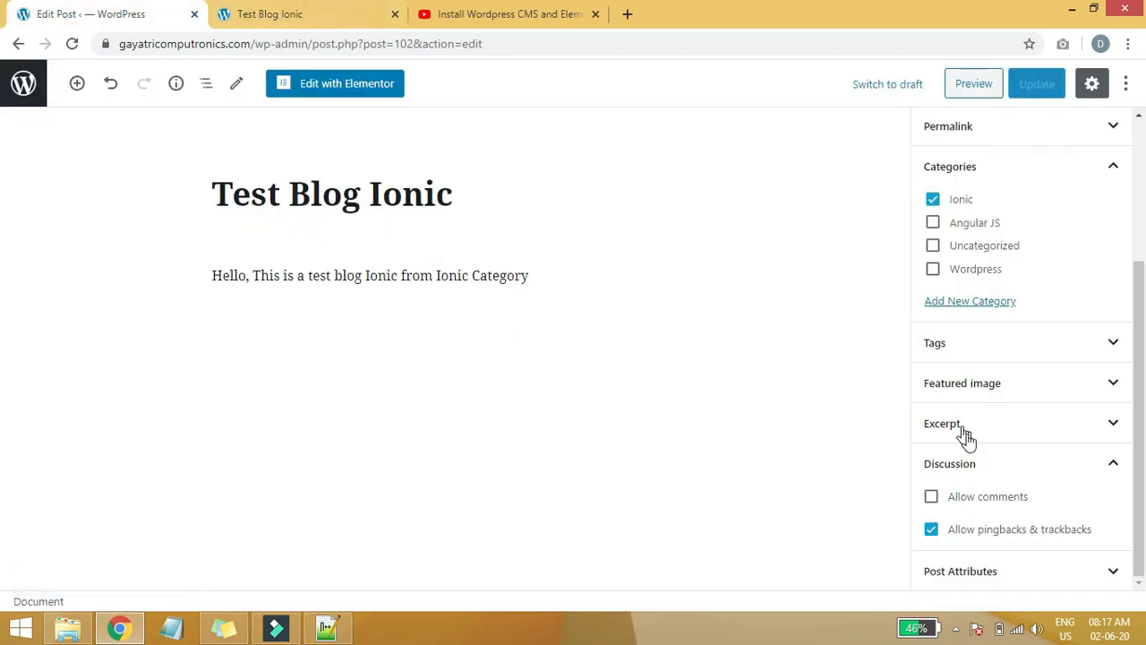
pyautogui.click(395, 14)
pyautogui.click(26, 88)
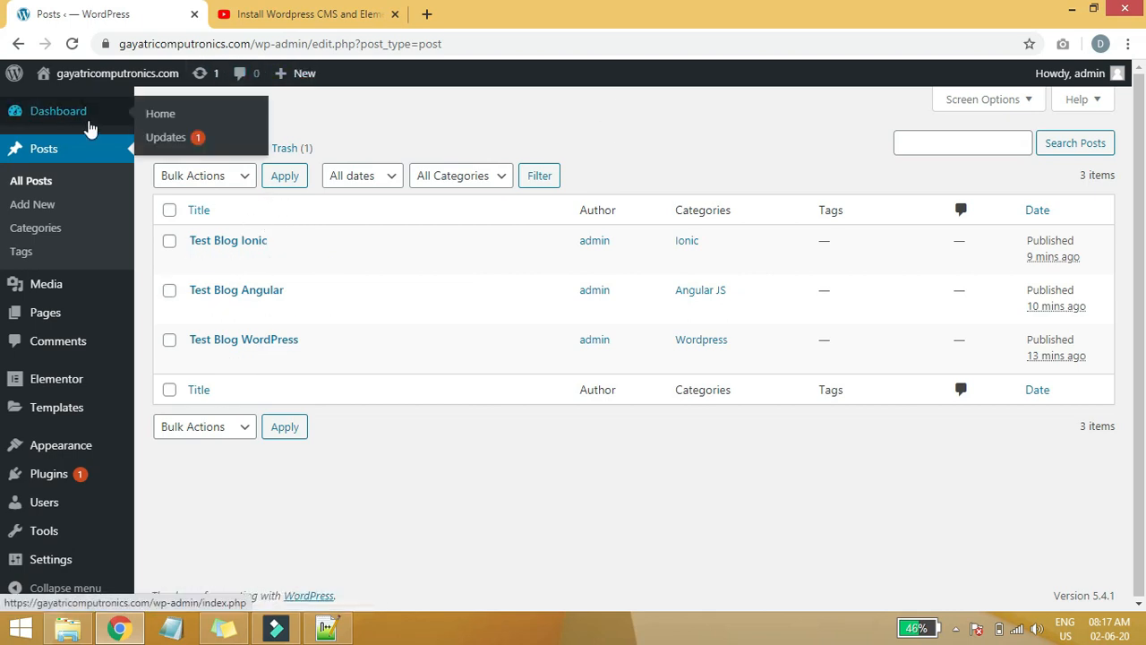
# Visit the site's homepage in a new browser tab and examine its Archives heading and list of posts.
pyautogui.moveTo(53, 75)
pyautogui.rightClick(77, 104)
pyautogui.click(112, 115)
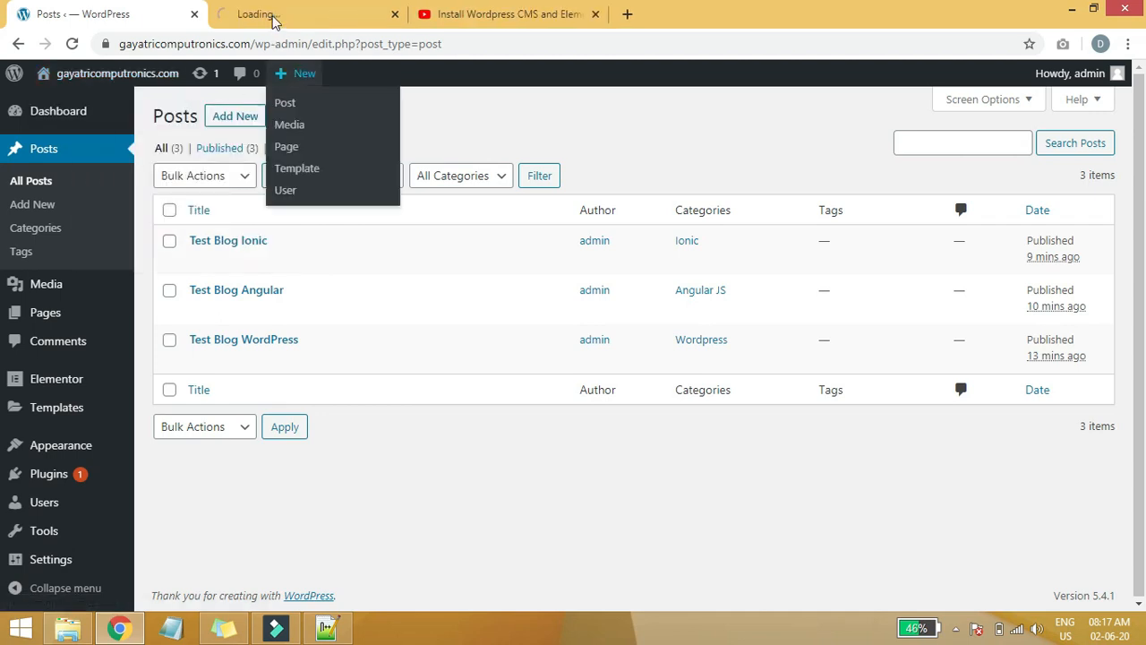
pyautogui.click(295, 14)
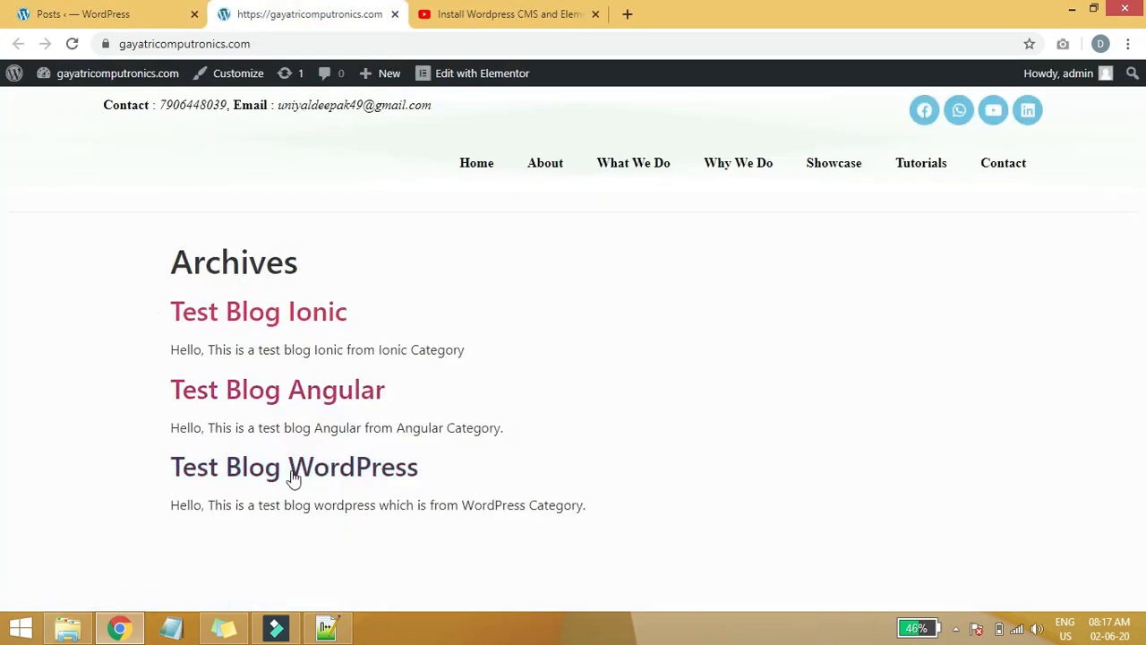
pyautogui.moveTo(210, 269); pyautogui.dragTo(476, 268)
pyautogui.click(477, 266)
# Open the Reading Settings in a new browser tab and compare the homepage display option with the site's homepage.
pyautogui.click(105, 11)
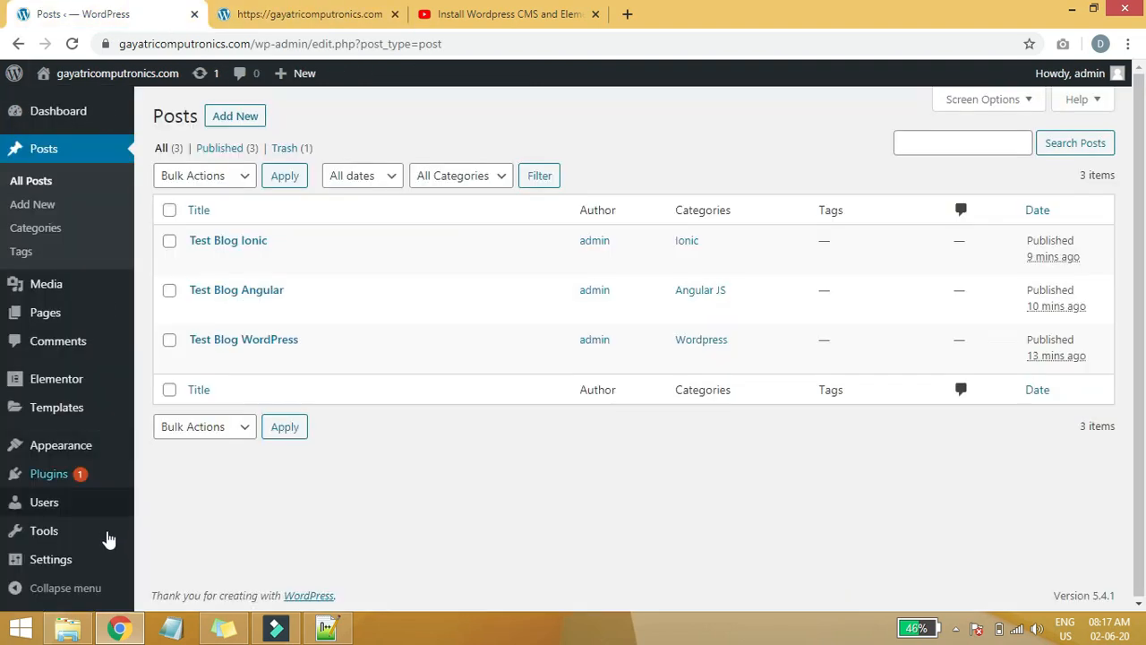
pyautogui.moveTo(57, 564)
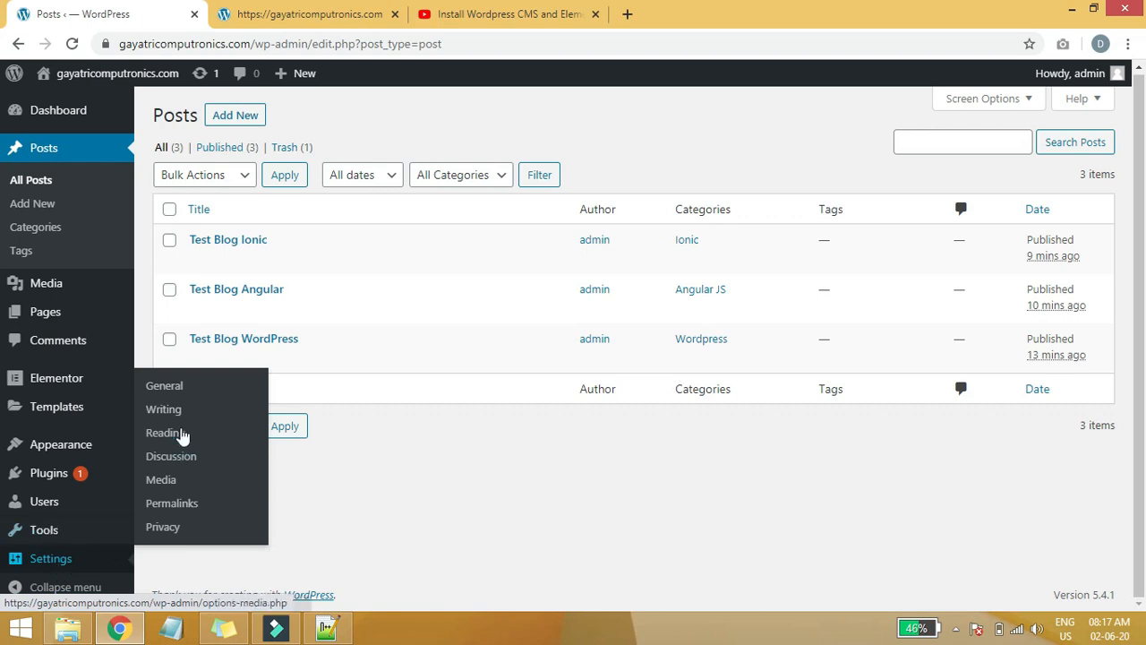
pyautogui.middleClick(182, 436)
pyautogui.moveTo(525, 11); pyautogui.dragTo(345, 13)
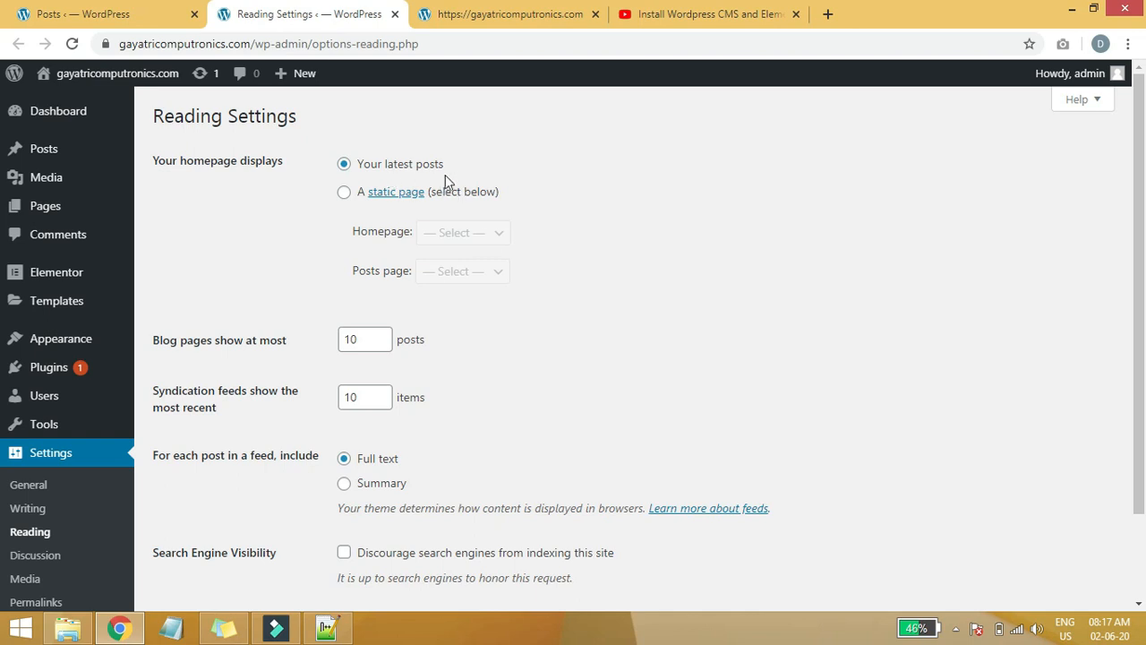
pyautogui.click(455, 11)
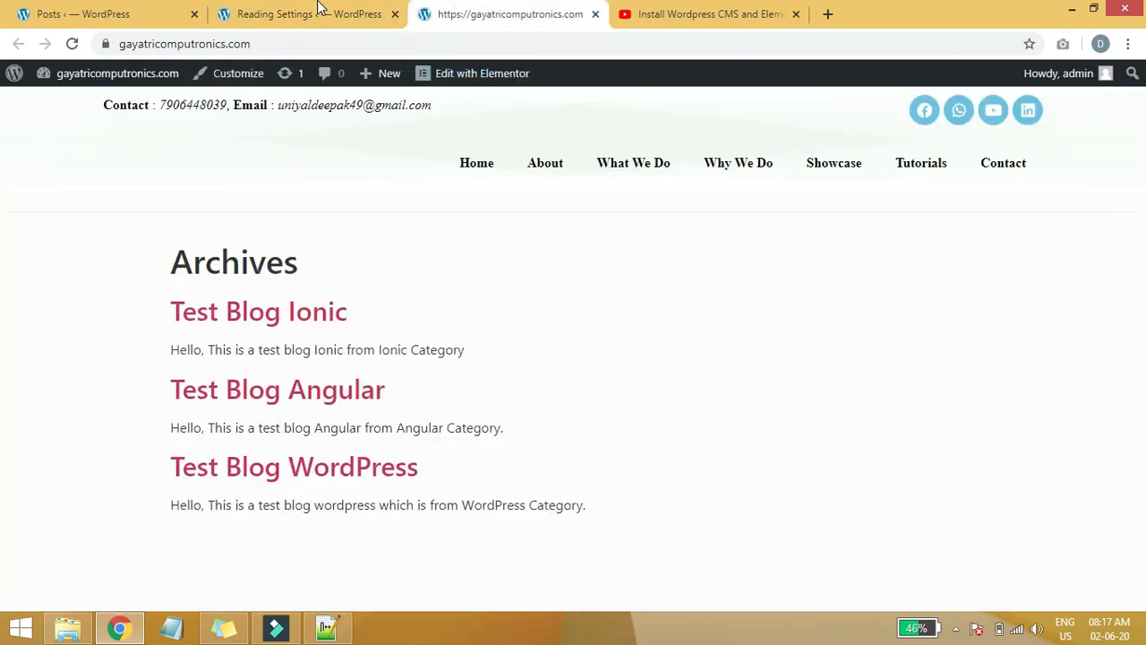
# Check the homepage's navigation menu and its Archives list of posts against the Reading Settings.
pyautogui.click(317, 10)
pyautogui.click(470, 14)
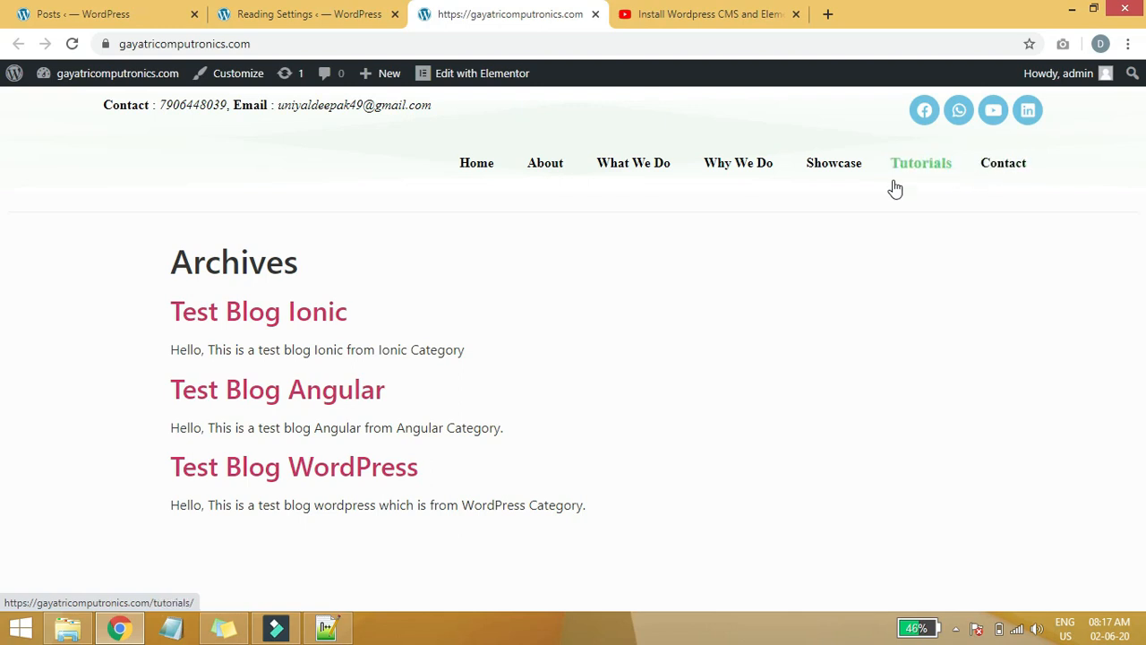
pyautogui.moveTo(136, 274); pyautogui.dragTo(714, 514)
pyautogui.click(714, 514)
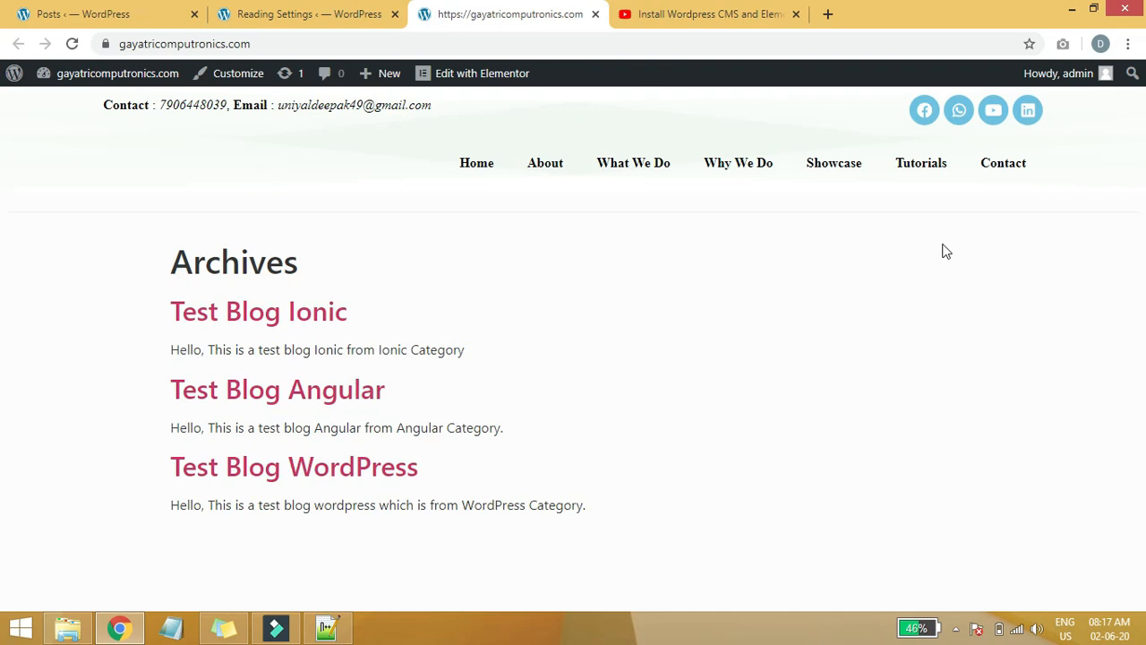
# Set the homepage to display a static page, with Home as the homepage and Blog as the posts page, and save the Reading Settings.
pyautogui.click(315, 10)
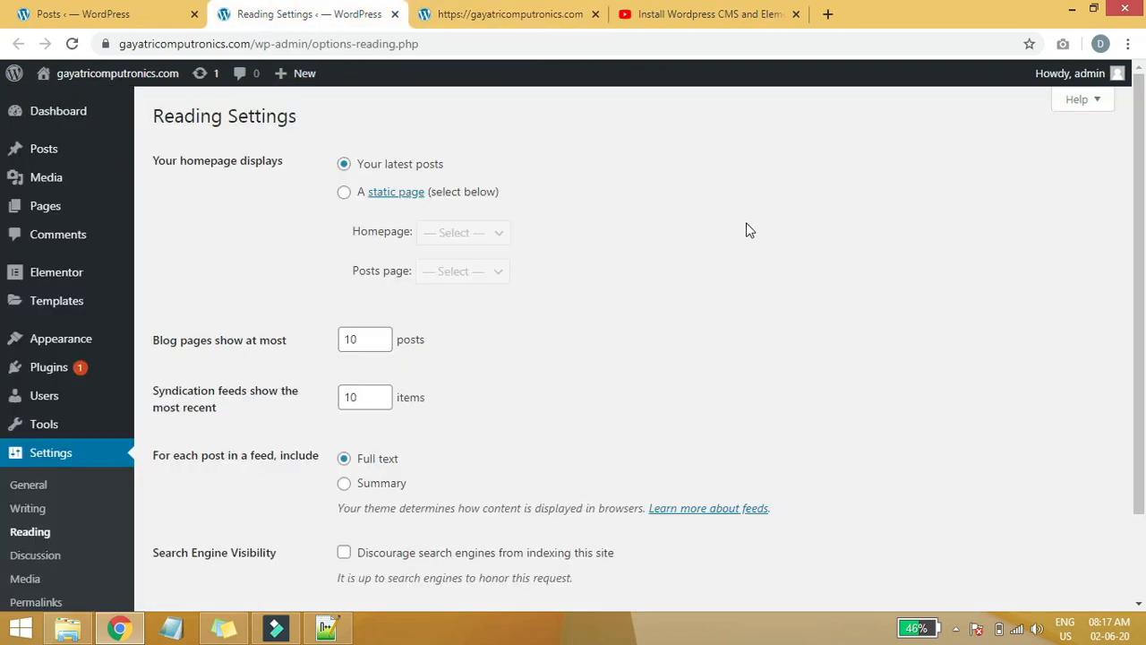
pyautogui.click(344, 193)
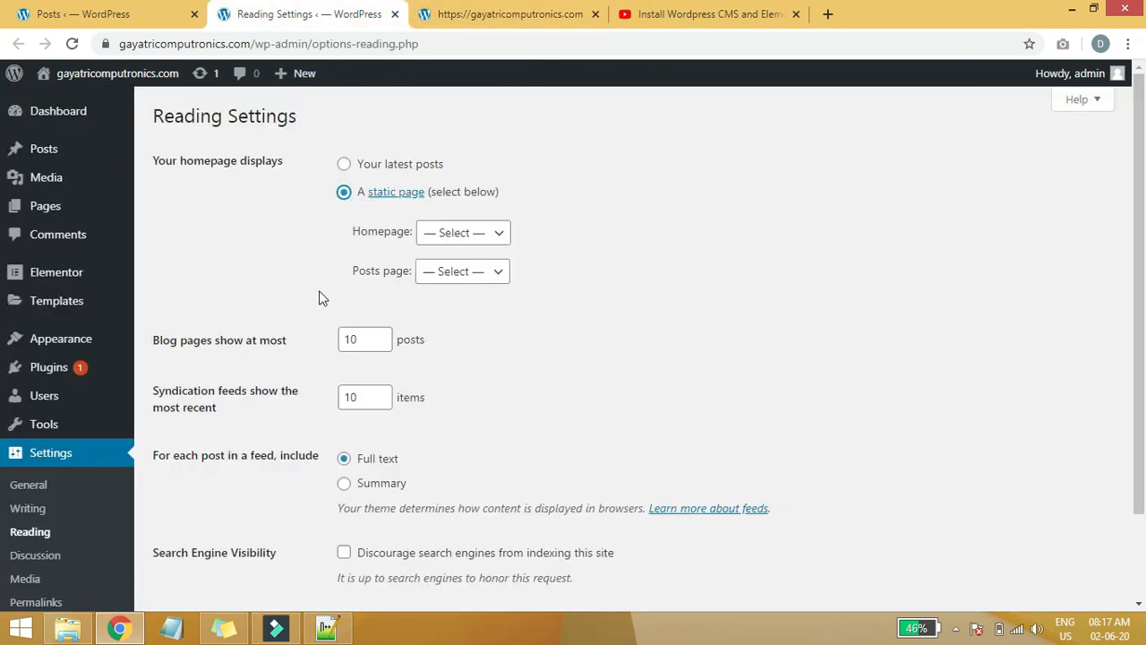
pyautogui.click(490, 234)
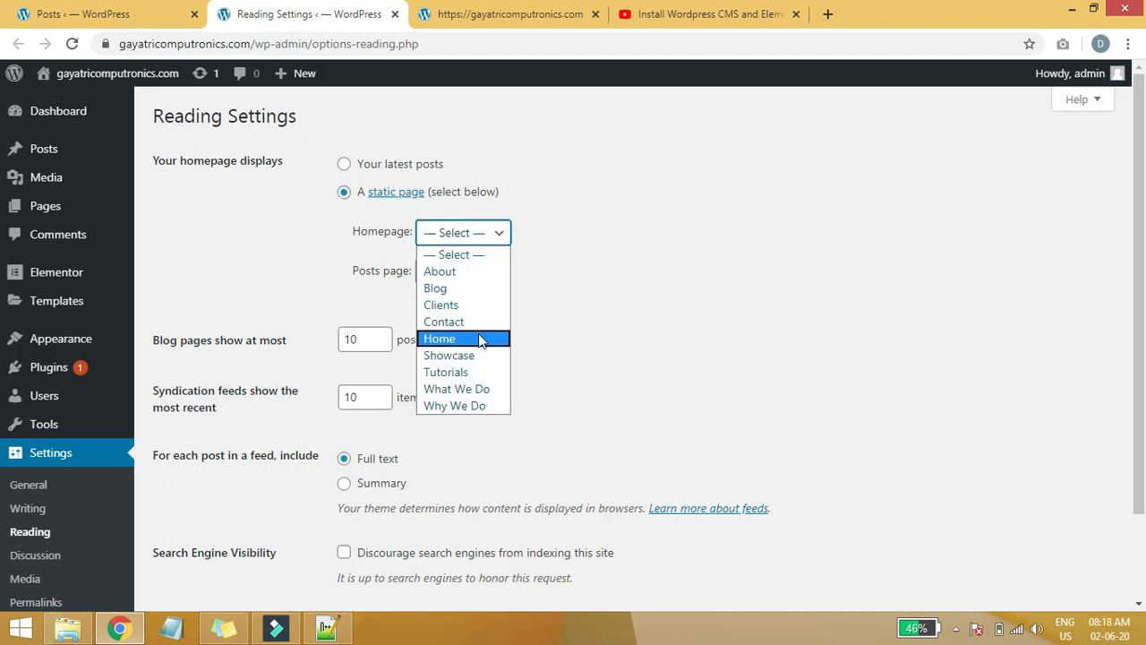
pyautogui.click(479, 335)
pyautogui.click(459, 273)
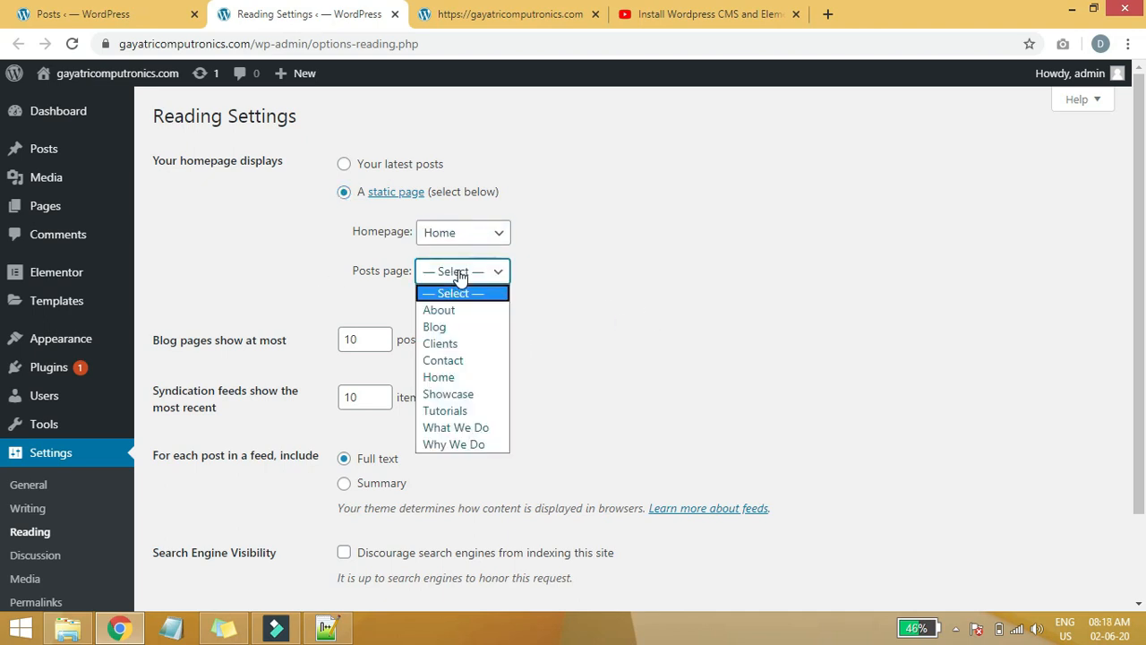
pyautogui.click(463, 328)
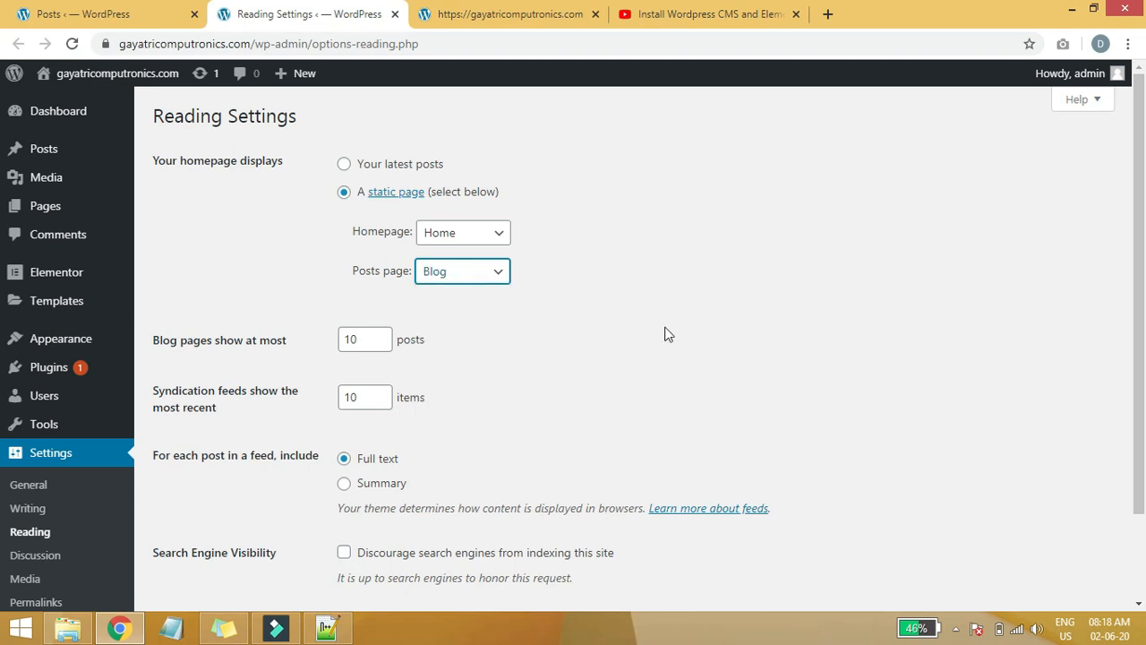
pyautogui.scroll(-2, 665, 333)
pyautogui.click(166, 541)
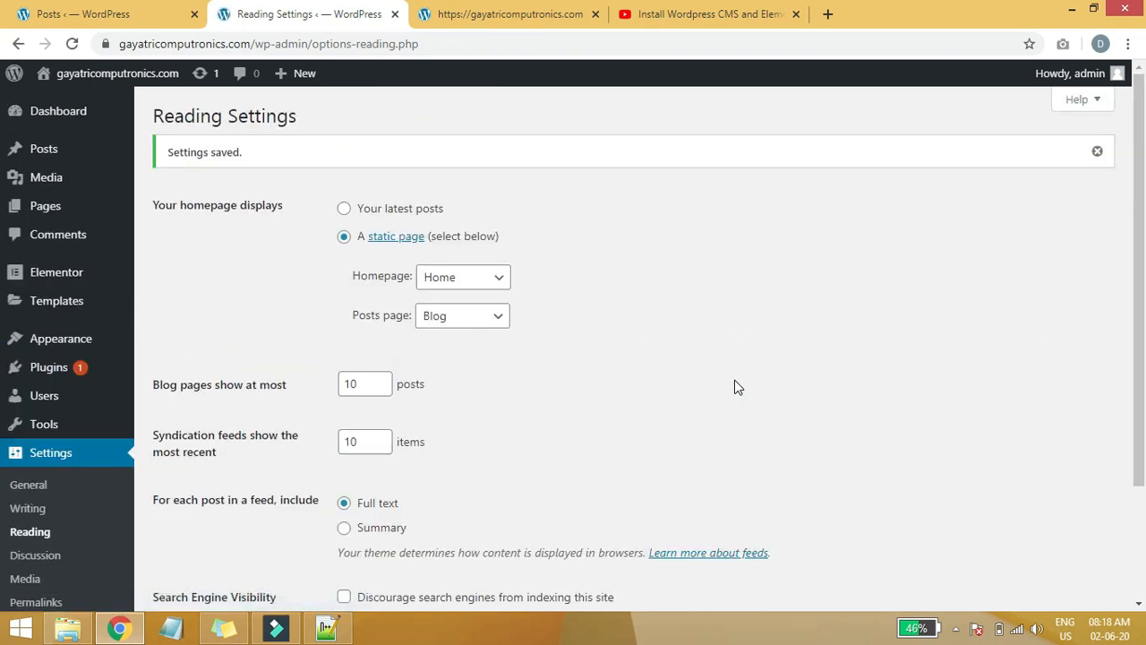
# Open the list of all pages and compare it with the navigation menu shown on the site.
pyautogui.moveTo(51, 209)
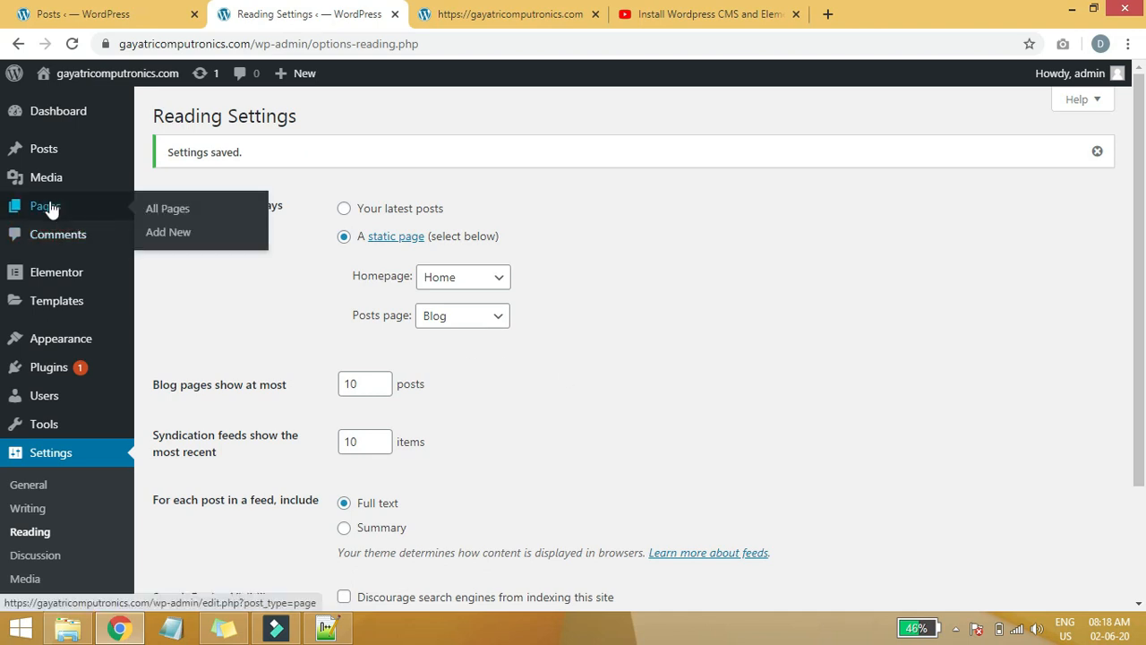
pyautogui.click(172, 211)
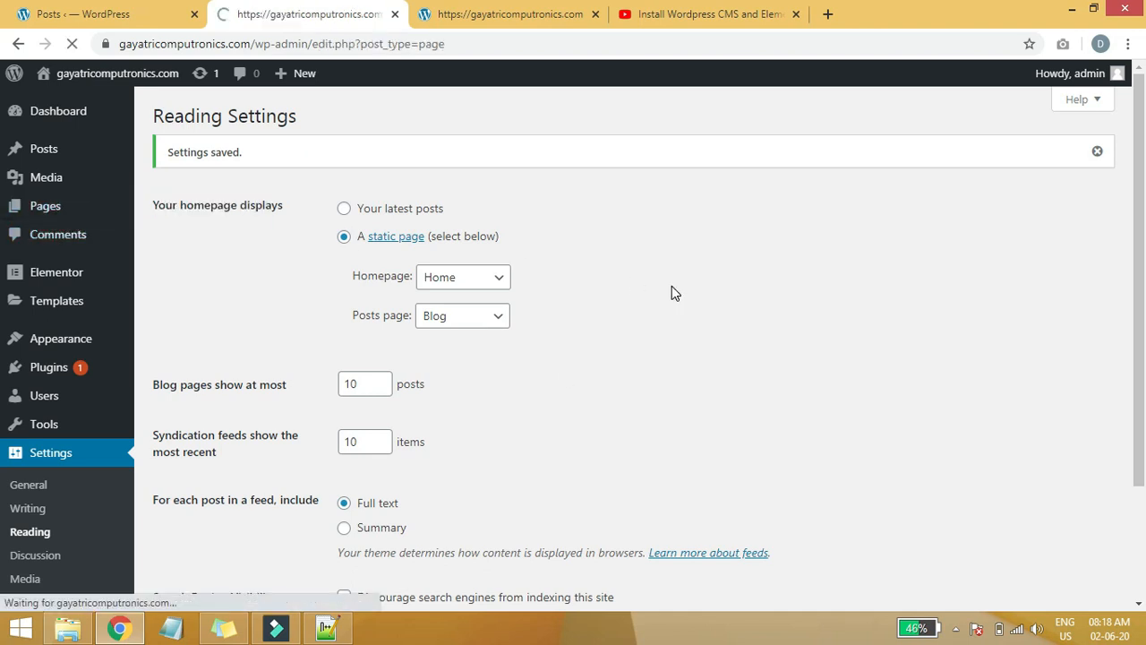
pyautogui.scroll(-3, 674, 293)
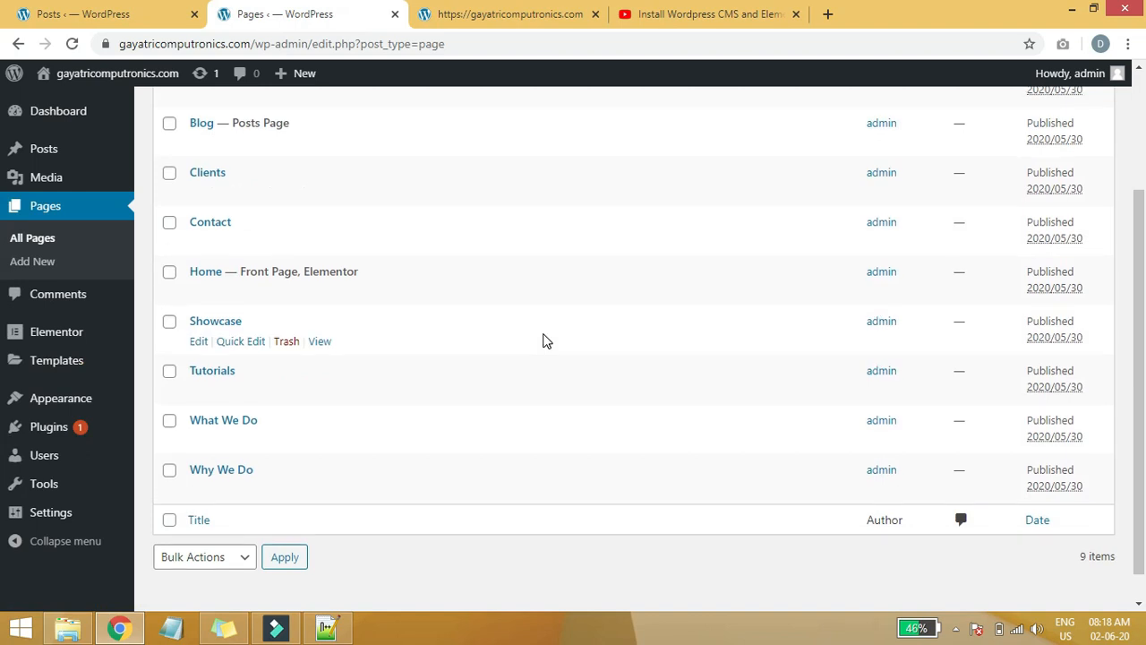
pyautogui.scroll(1, 542, 340)
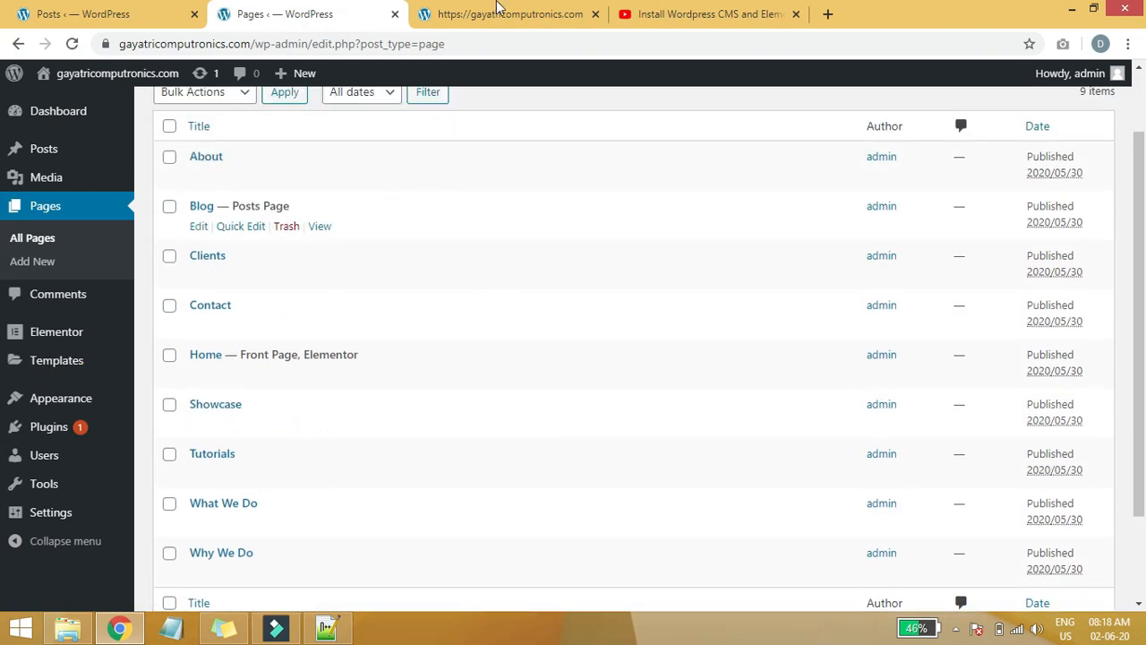
pyautogui.click(499, 10)
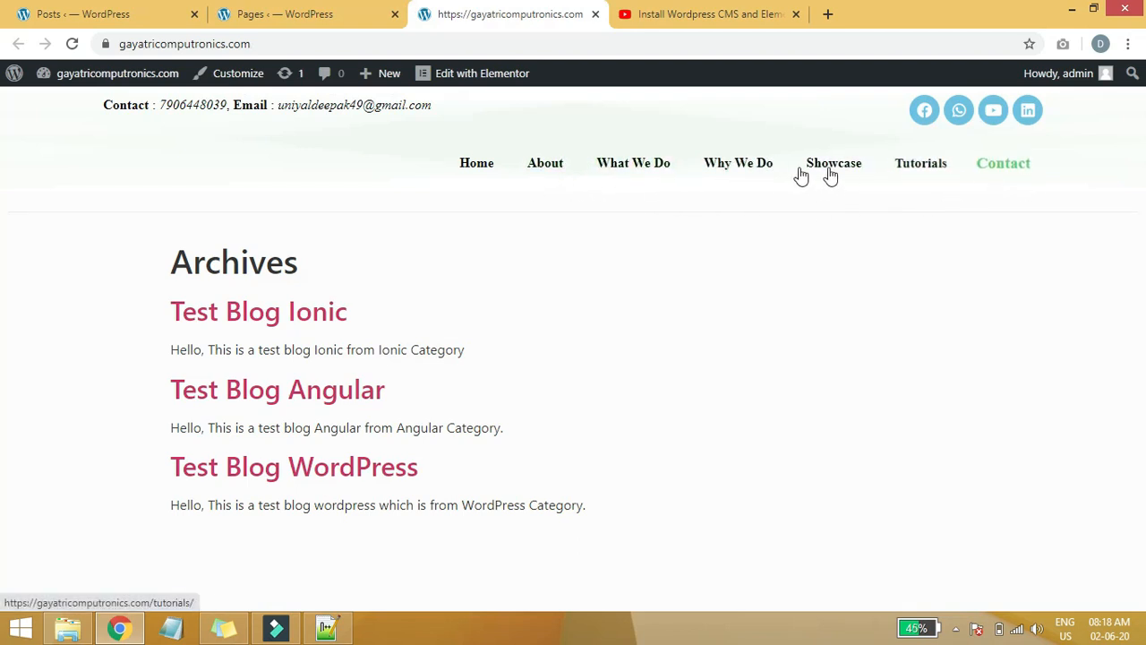
pyautogui.click(287, 14)
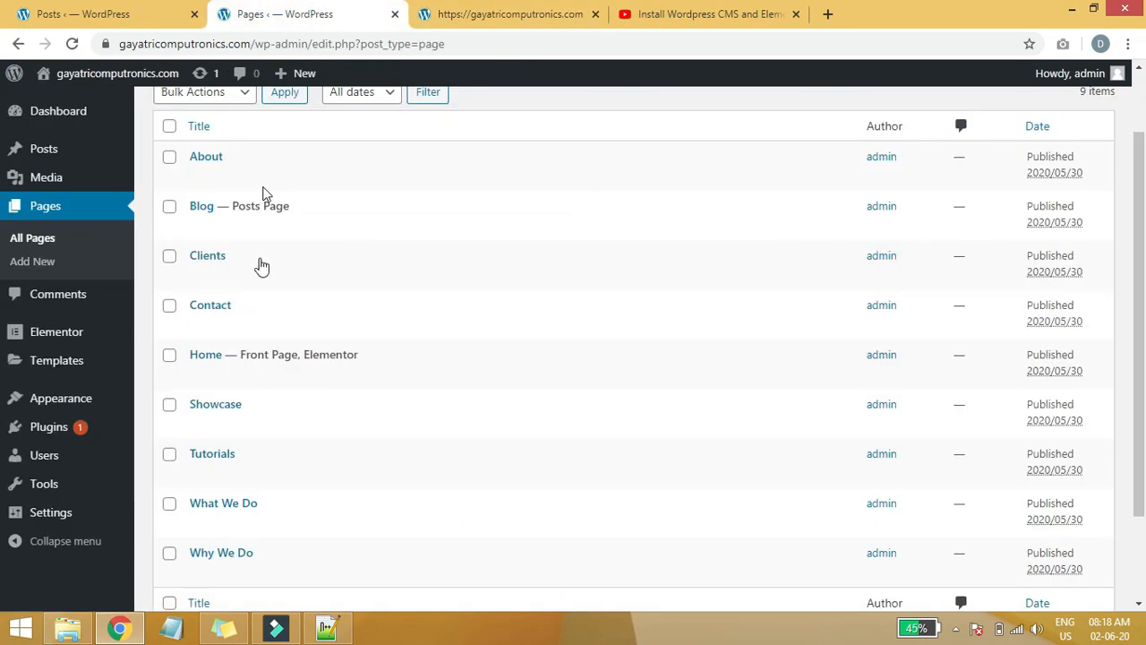
# Open the site's menu editor, search its pages for "blog" and add the Blog posts page to Main Menu.
pyautogui.moveTo(39, 405)
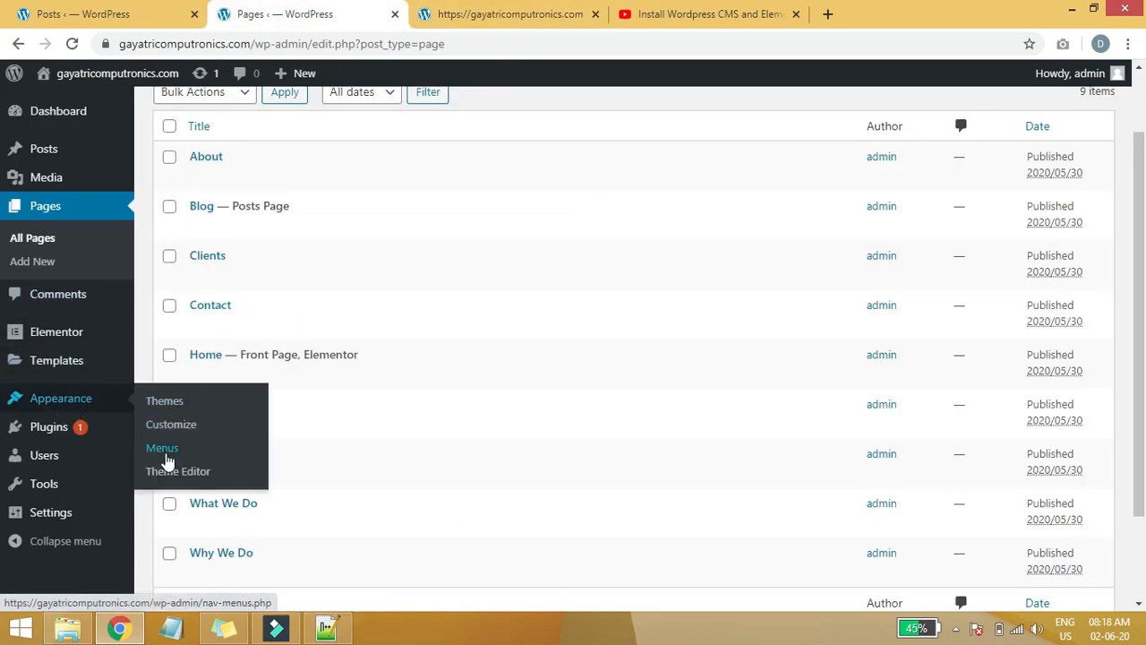
pyautogui.click(167, 460)
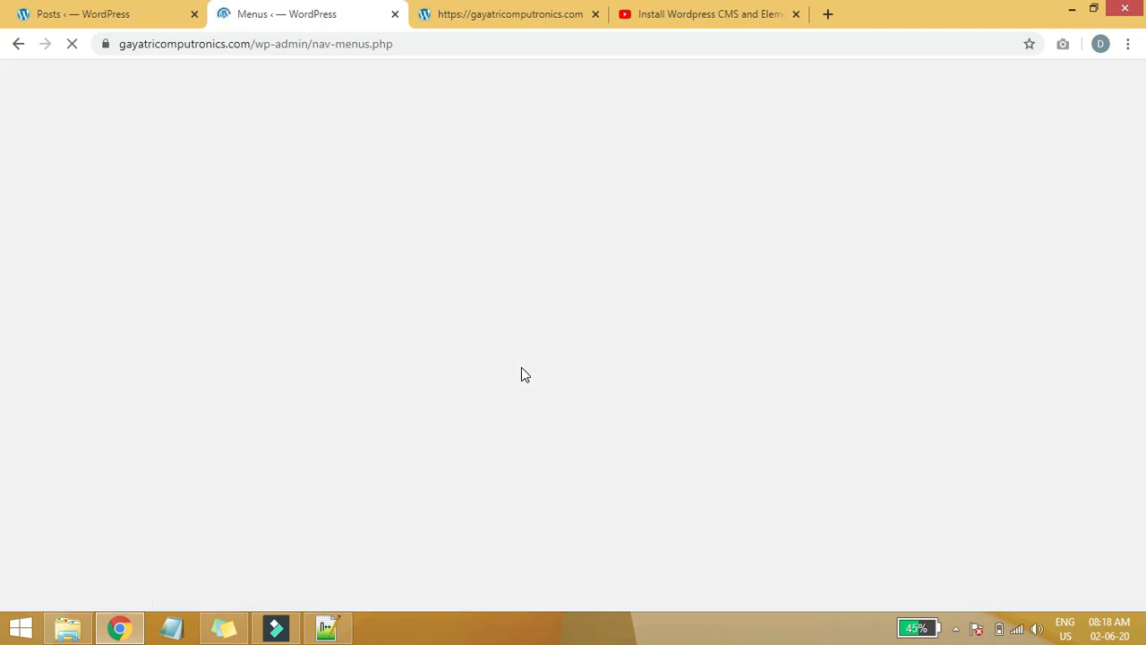
pyautogui.scroll(-2, 350, 384)
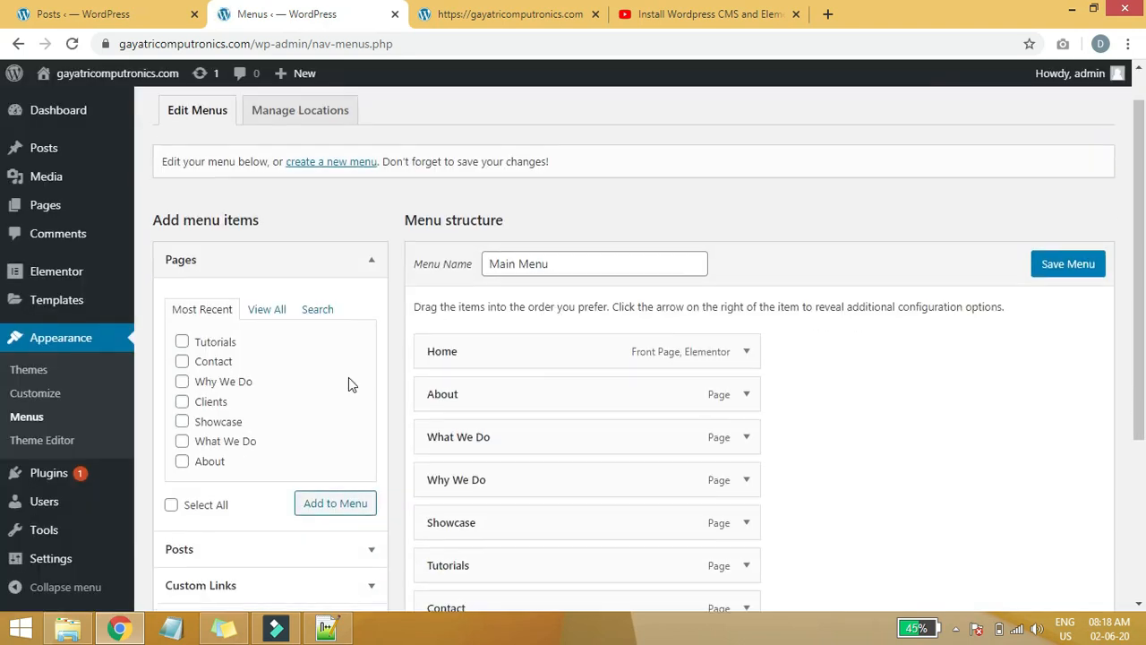
pyautogui.click(318, 267)
pyautogui.write('blog')
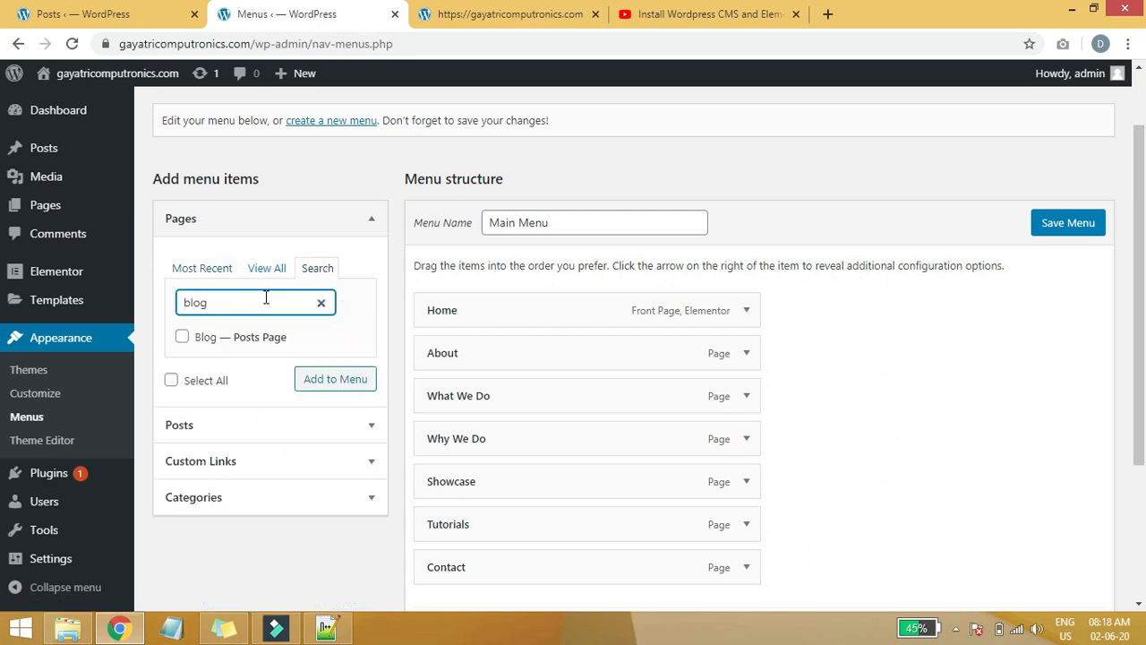
pyautogui.click(181, 337)
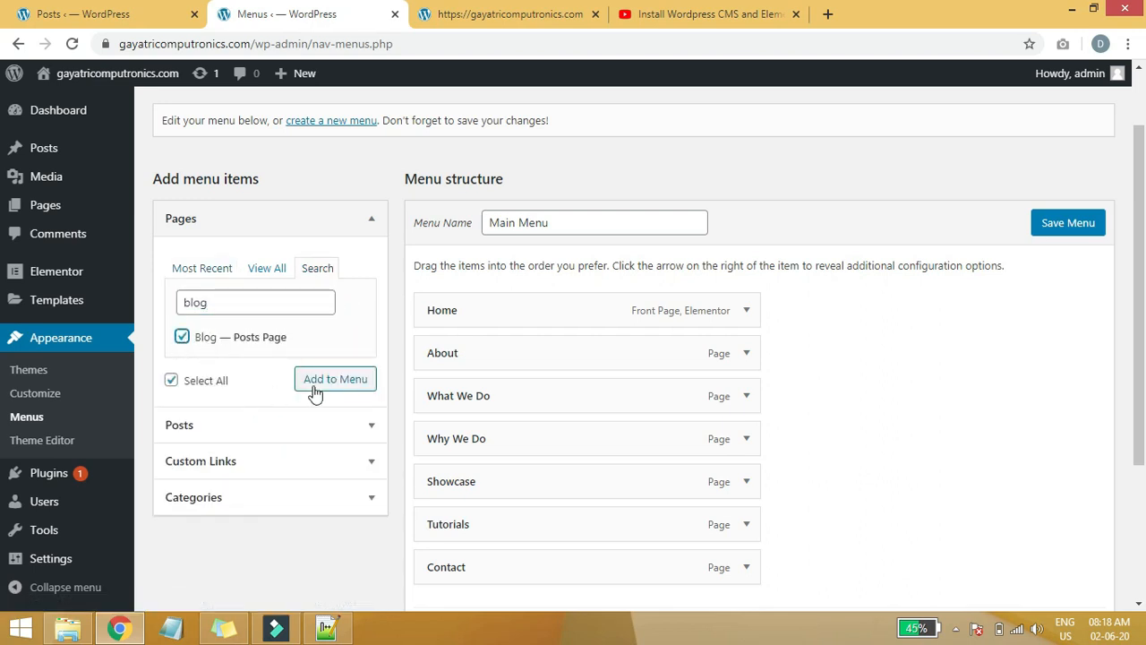
pyautogui.click(340, 387)
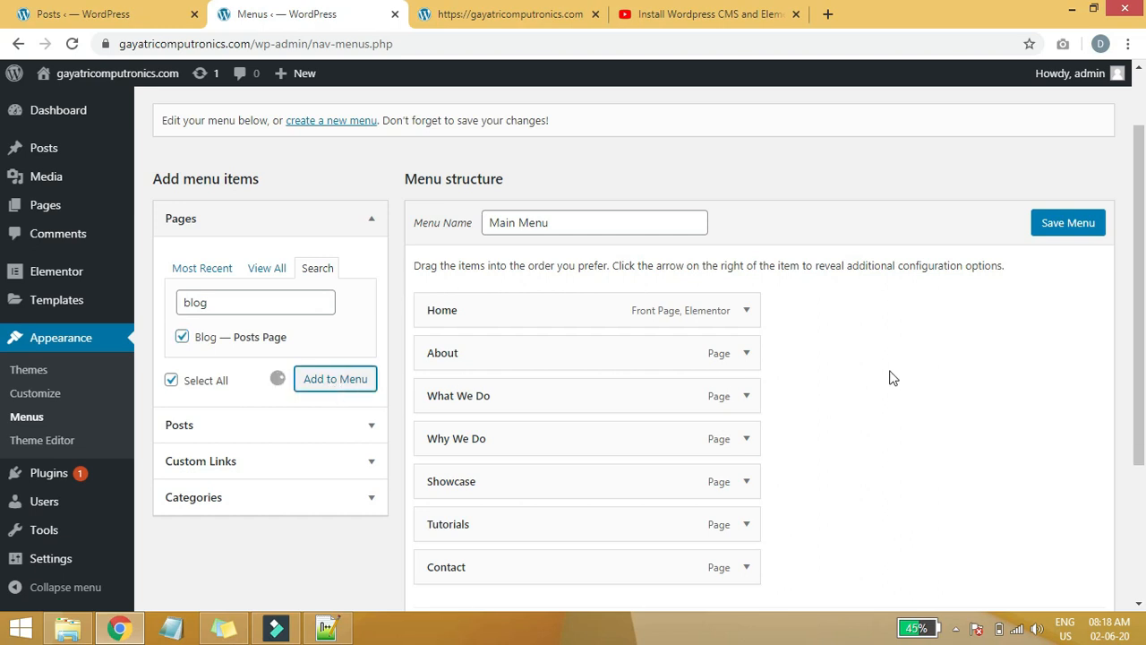
# Move the Blog item between Tutorials and Contact in Main Menu and save the menu.
pyautogui.scroll(-3, 884, 376)
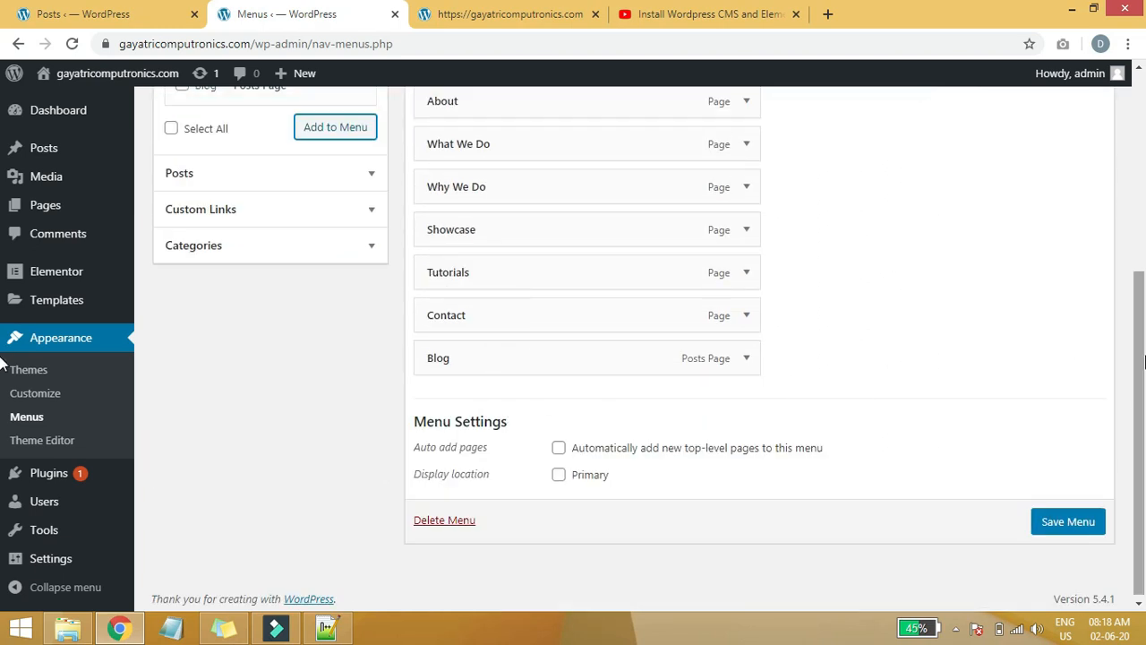
pyautogui.scroll(1, 537, 394)
pyautogui.moveTo(468, 443); pyautogui.dragTo(445, 400)
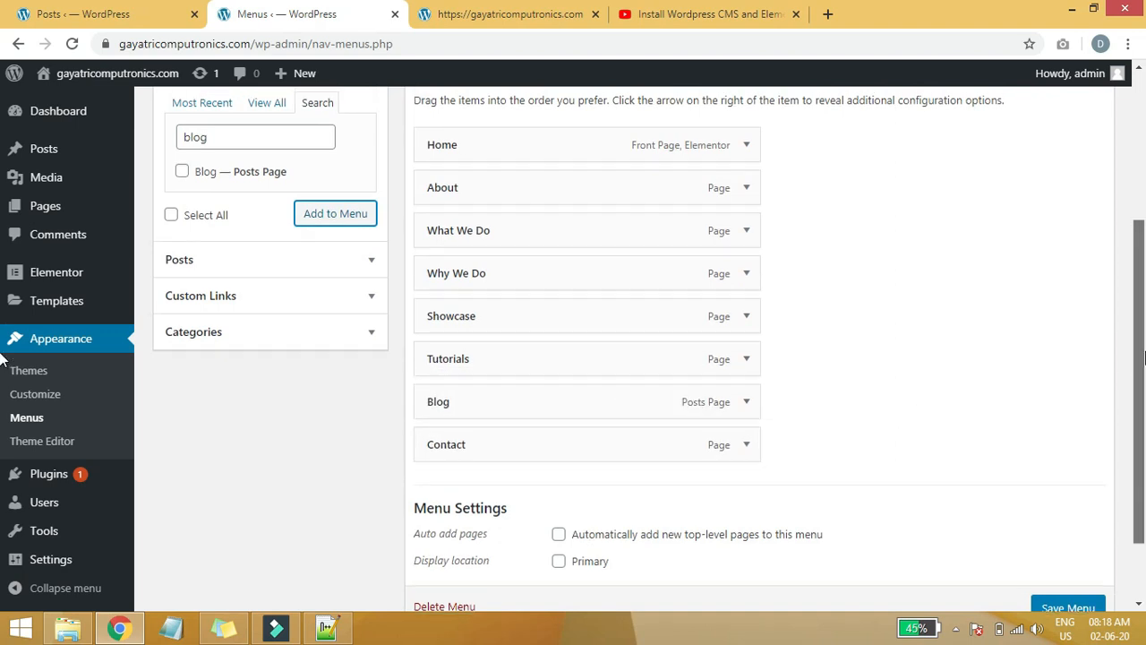
pyautogui.scroll(2, 909, 391)
pyautogui.click(1067, 168)
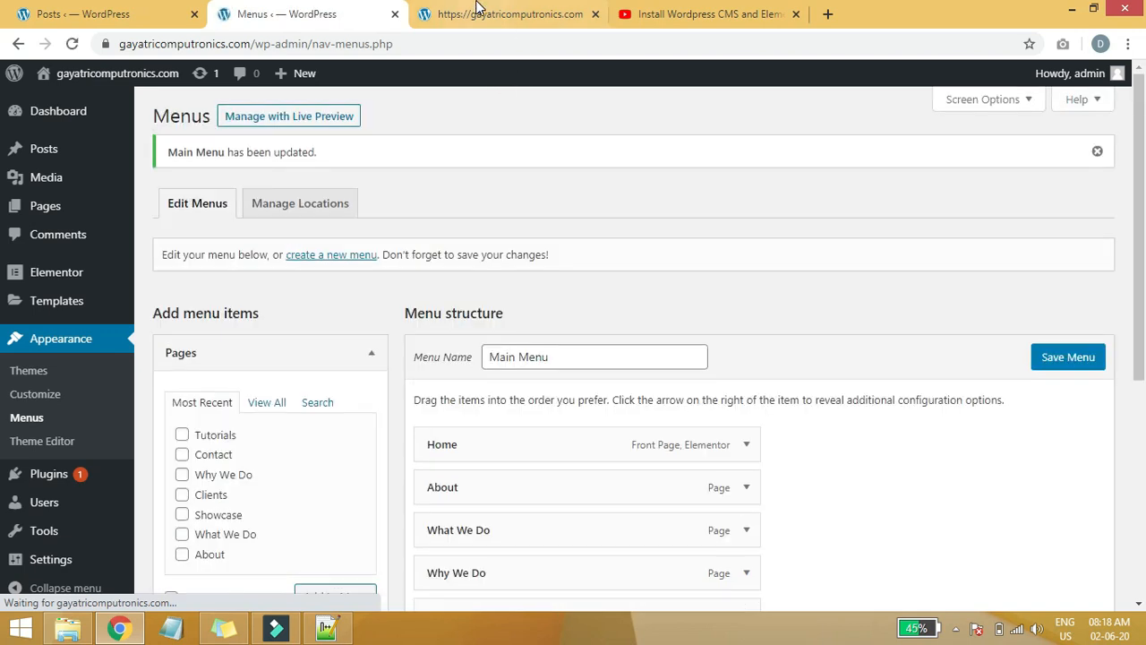
# Reload the site's homepage and look over its navigation menu and static Home content.
pyautogui.click(505, 13)
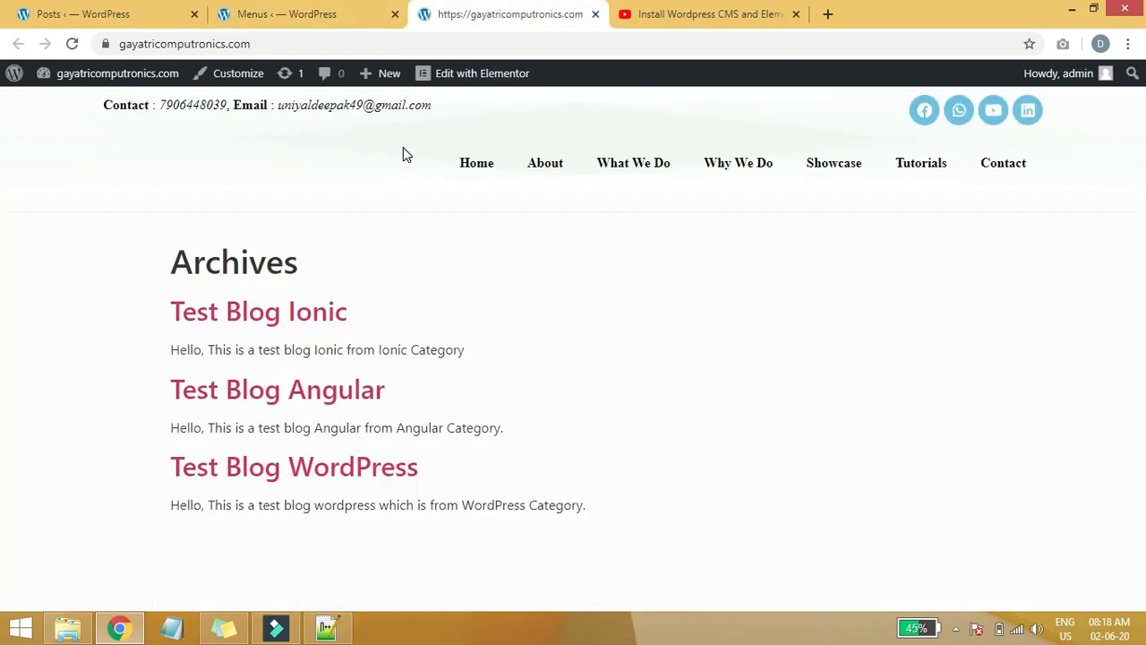
pyautogui.press('F5')
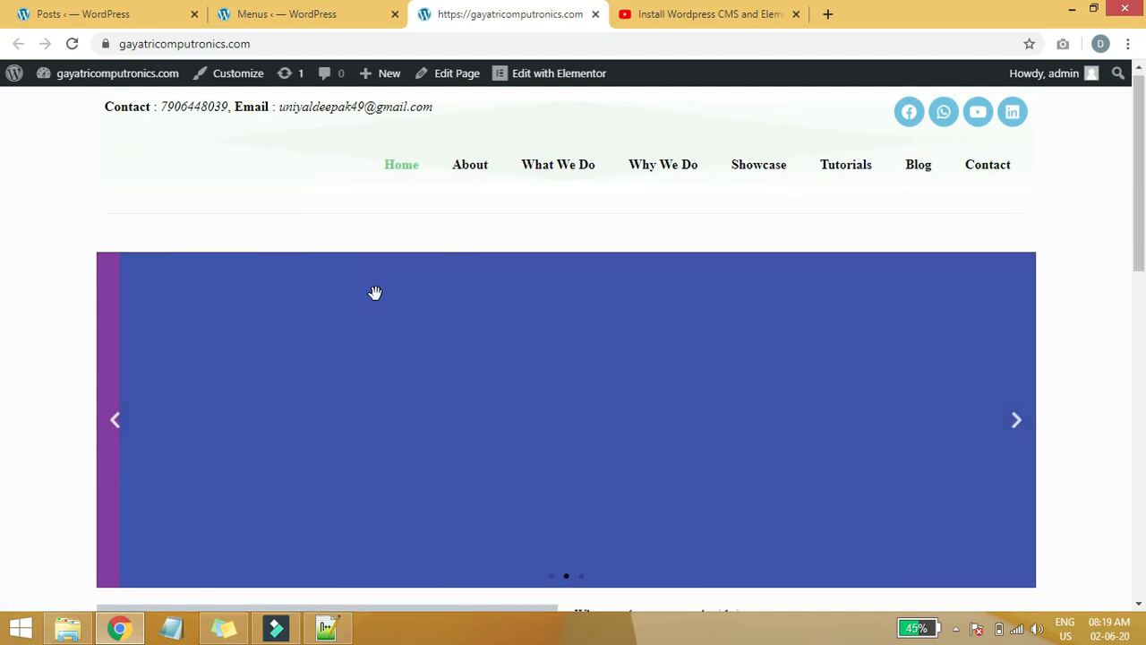
pyautogui.scroll(-4, 778, 312)
pyautogui.scroll(3, 287, 261)
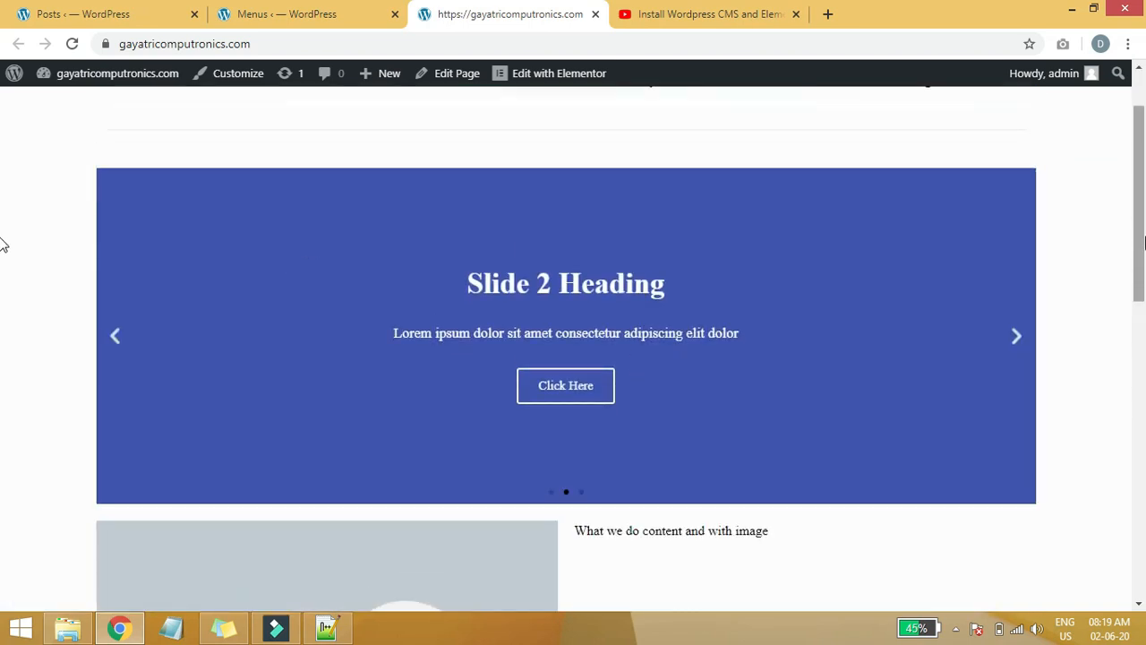
pyautogui.scroll(1, 3, 179)
# Open the Blog page from the site's navigation and examine its Archives heading and list of posts.
pyautogui.click(922, 176)
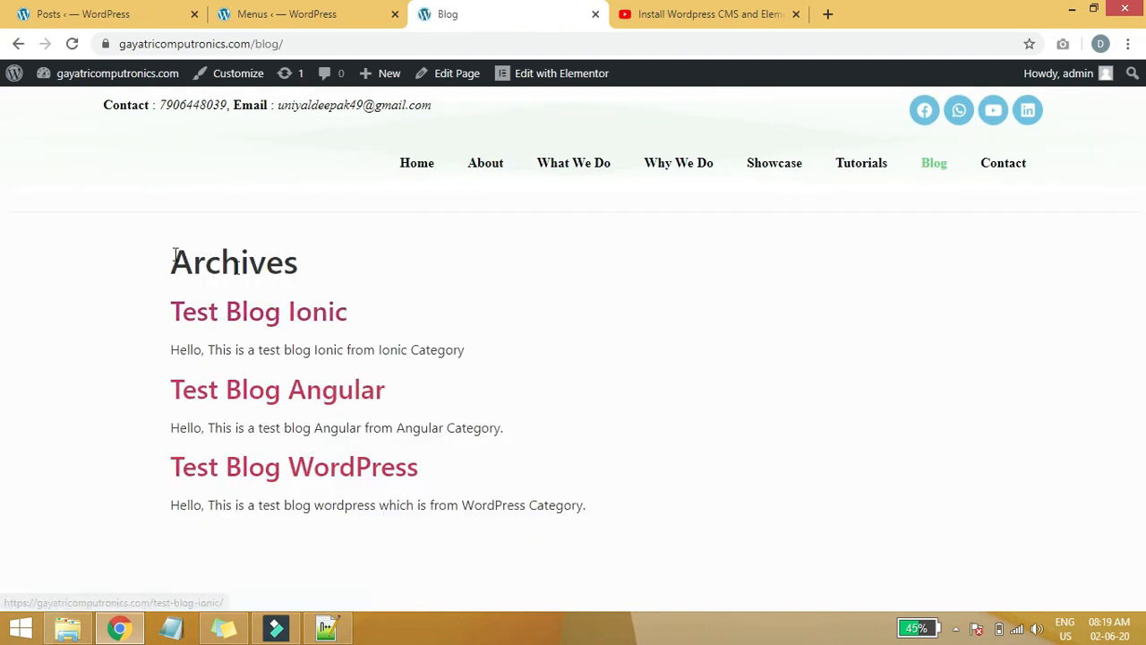
pyautogui.moveTo(168, 253); pyautogui.dragTo(355, 527)
pyautogui.click(354, 528)
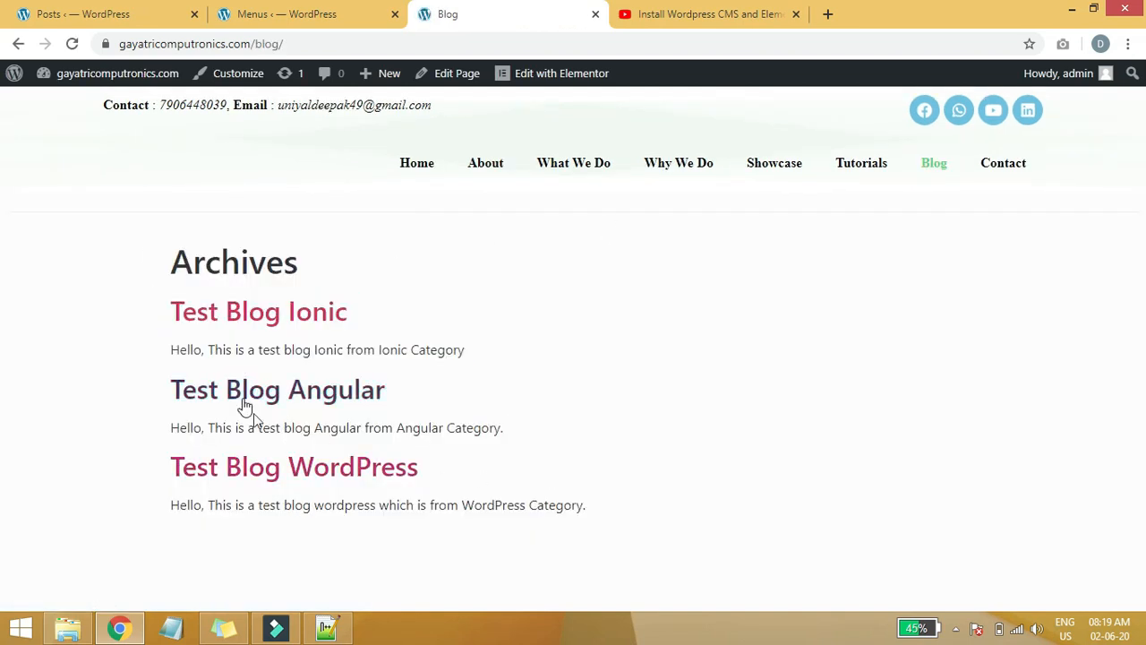
# Open the Test Blog Ionic post from the Blog page and examine its title and content.
pyautogui.click(303, 324)
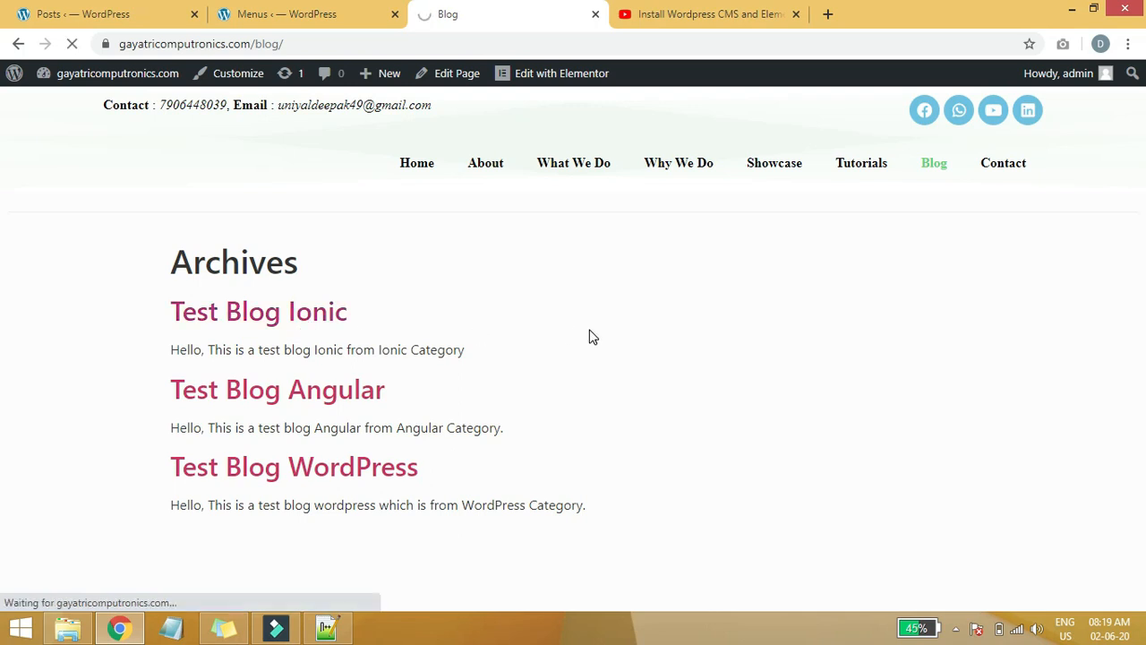
pyautogui.moveTo(144, 266); pyautogui.dragTo(686, 346)
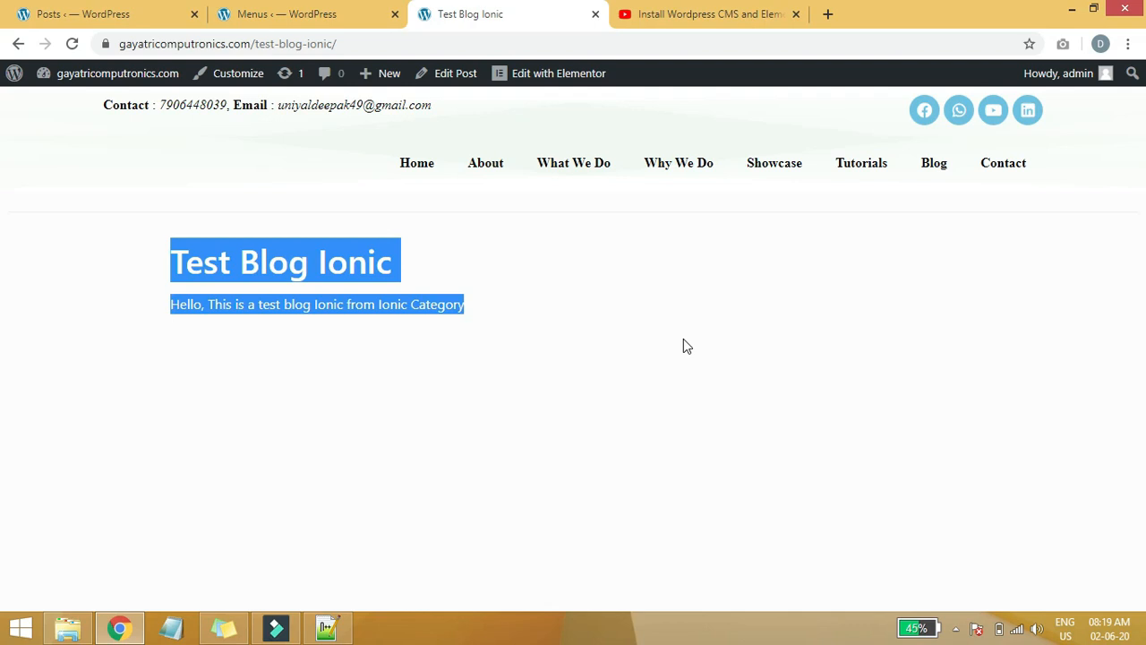
pyautogui.click(528, 330)
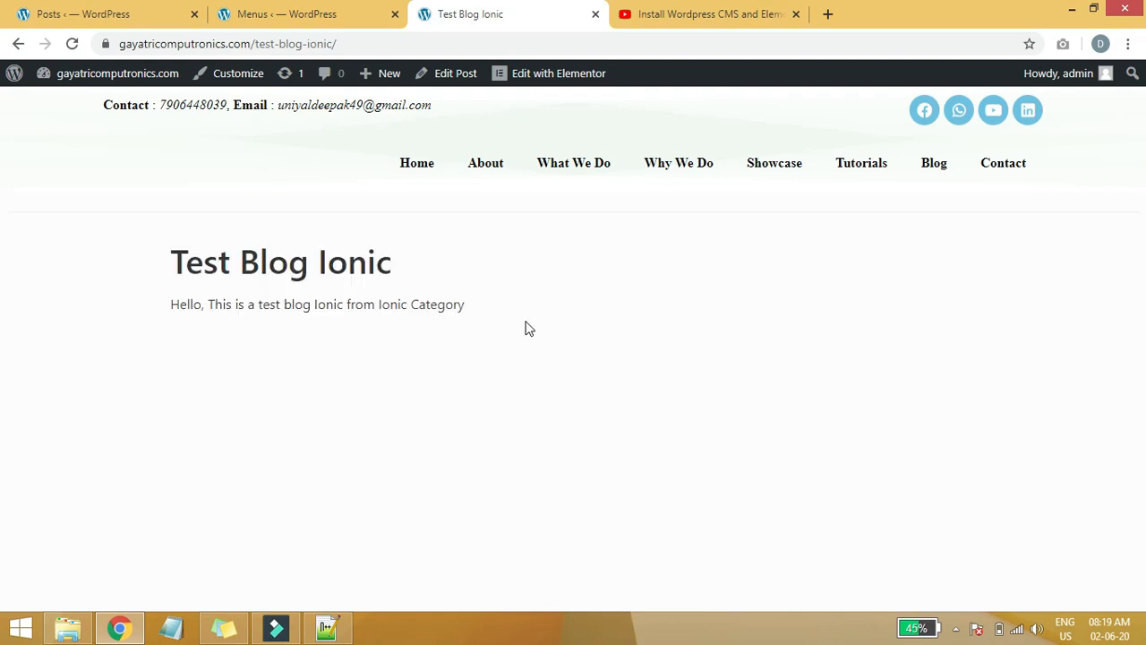
pyautogui.moveTo(164, 280); pyautogui.dragTo(511, 313)
pyautogui.click(511, 319)
# Compare the posts list in the admin area with the Test Blog Ionic page and return to the list.
pyautogui.click(126, 8)
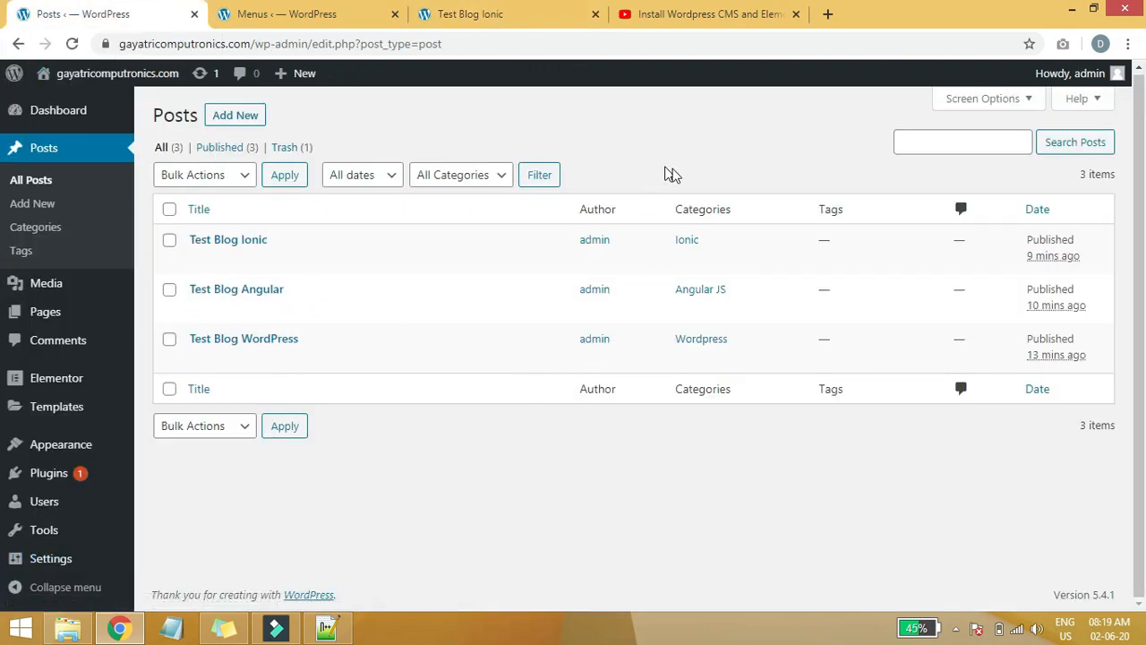
pyautogui.click(488, 13)
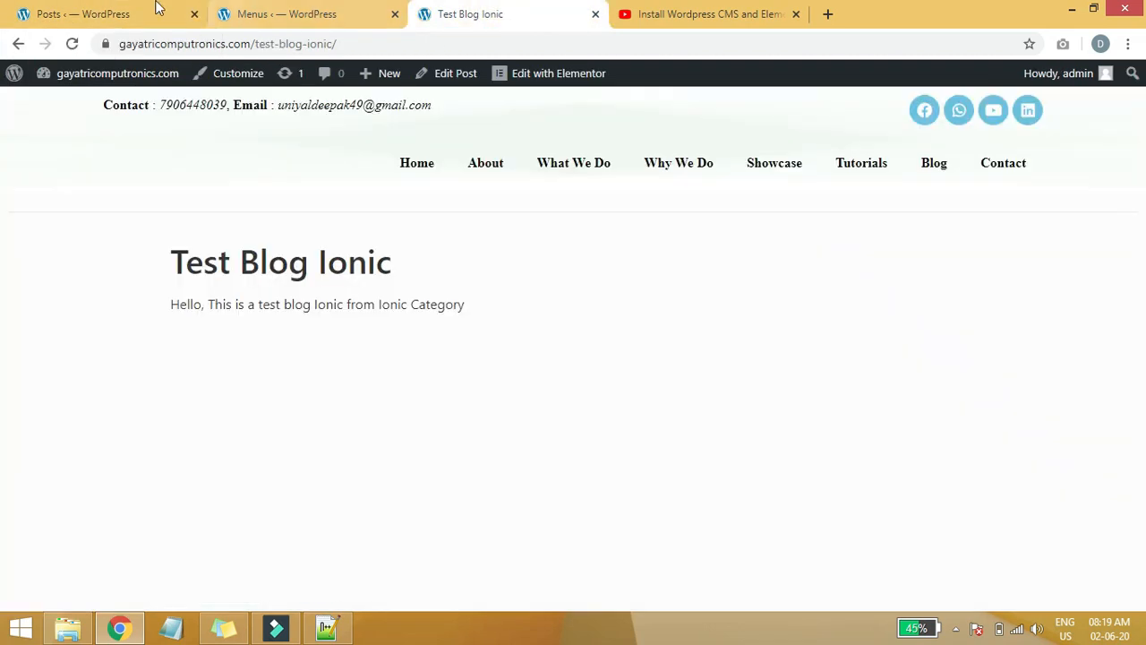
pyautogui.click(106, 11)
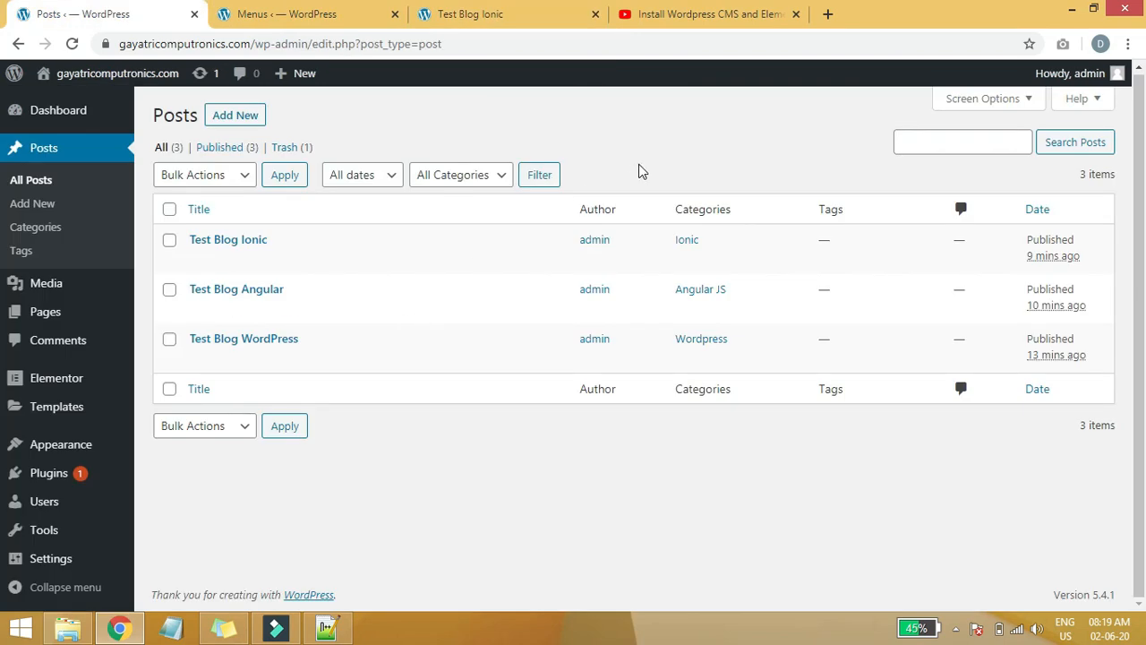